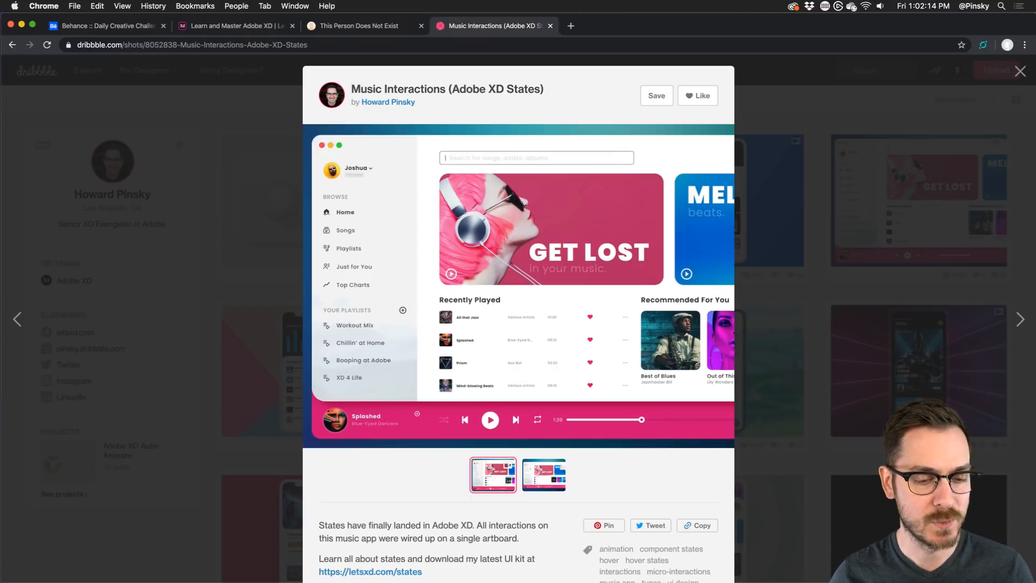
Step: Switch to Chrome, open the component states page on letsxd.com, and look over its UI kit section
key("super+Tab")
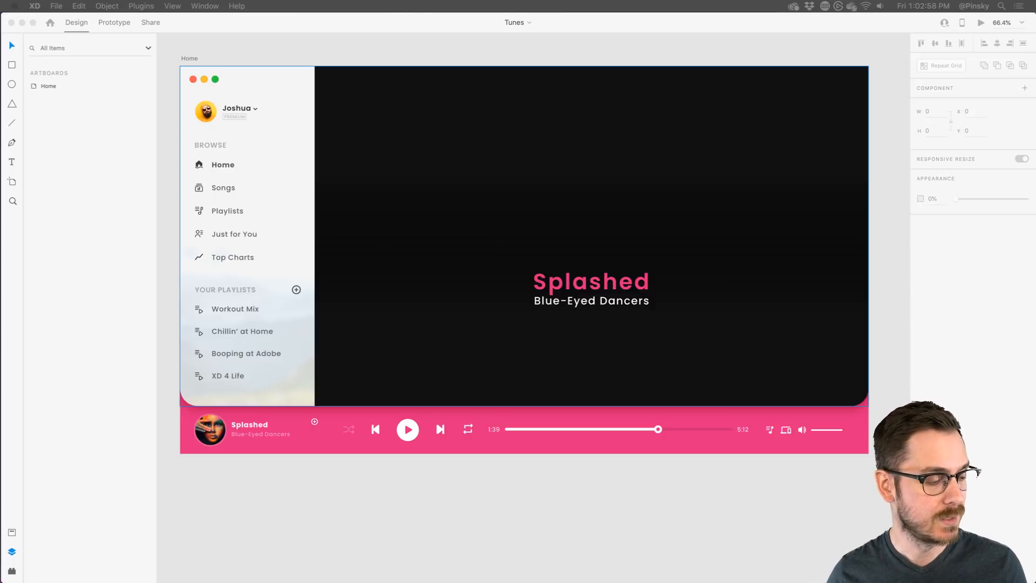
key("super+Tab")
left_click(246, 27)
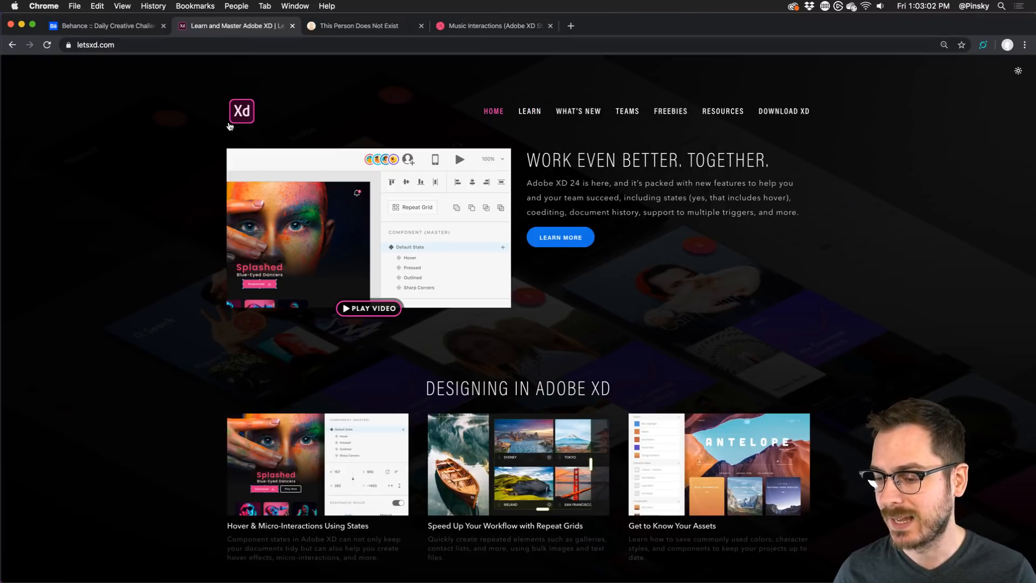
scroll(183, 429, "down", 3)
left_click(325, 278)
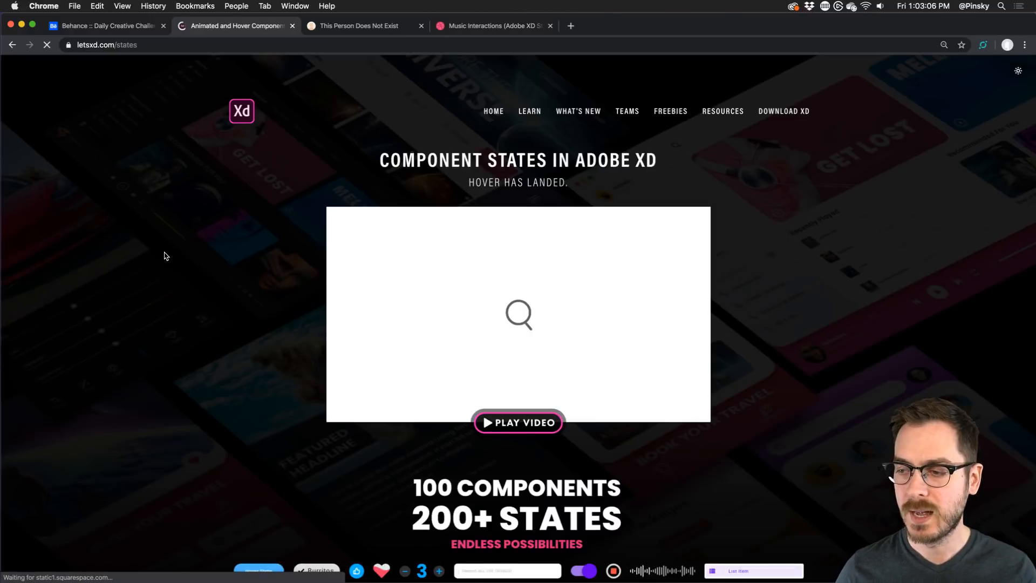
scroll(254, 271, "down", 5)
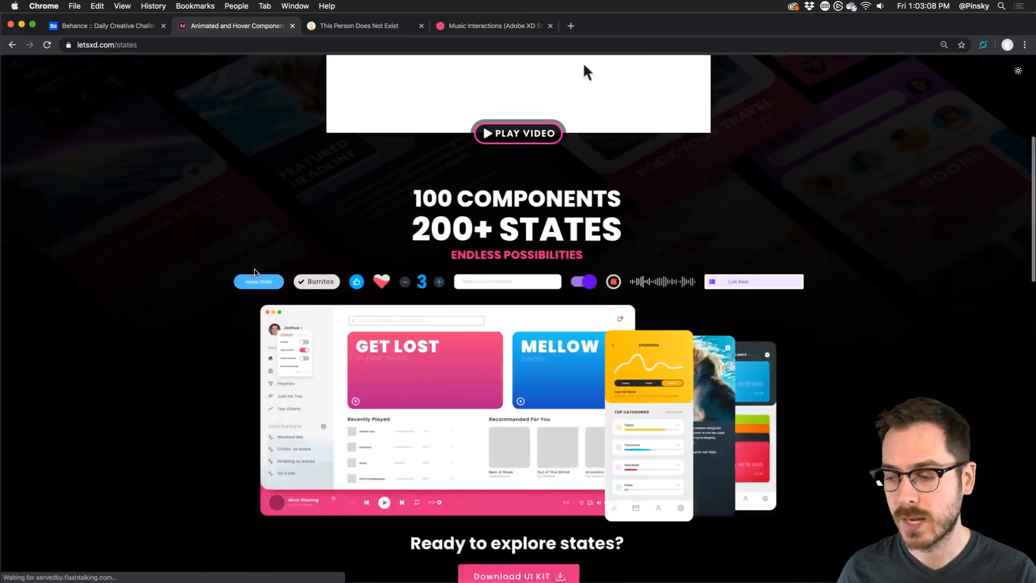
scroll(254, 271, "down", 2)
scroll(140, 260, "down", 1)
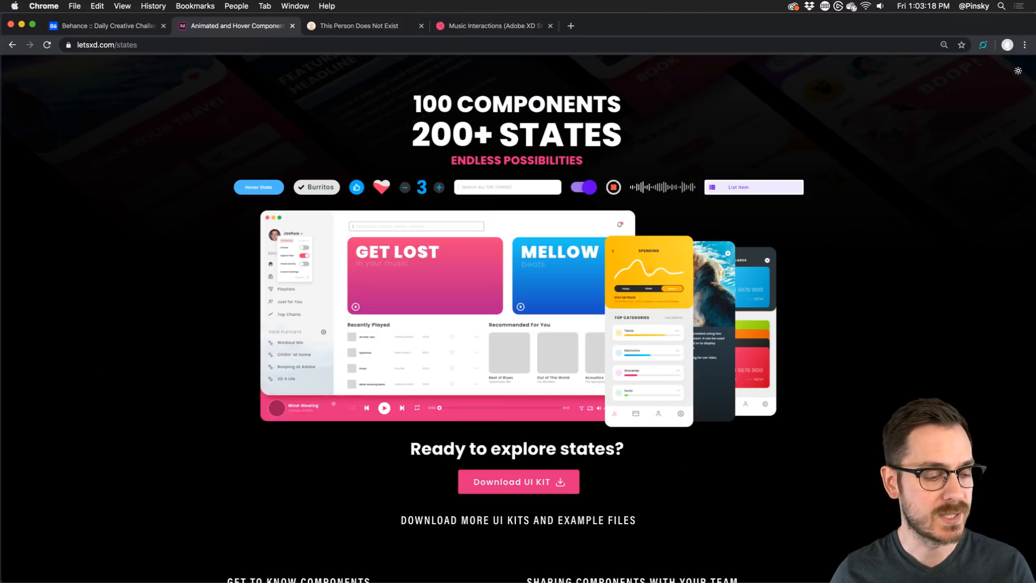
Step: Switch to Adobe XD and draw a rectangle about 244 × 73 below the "Blue-Eyed Dancers" text
key("super+Tab")
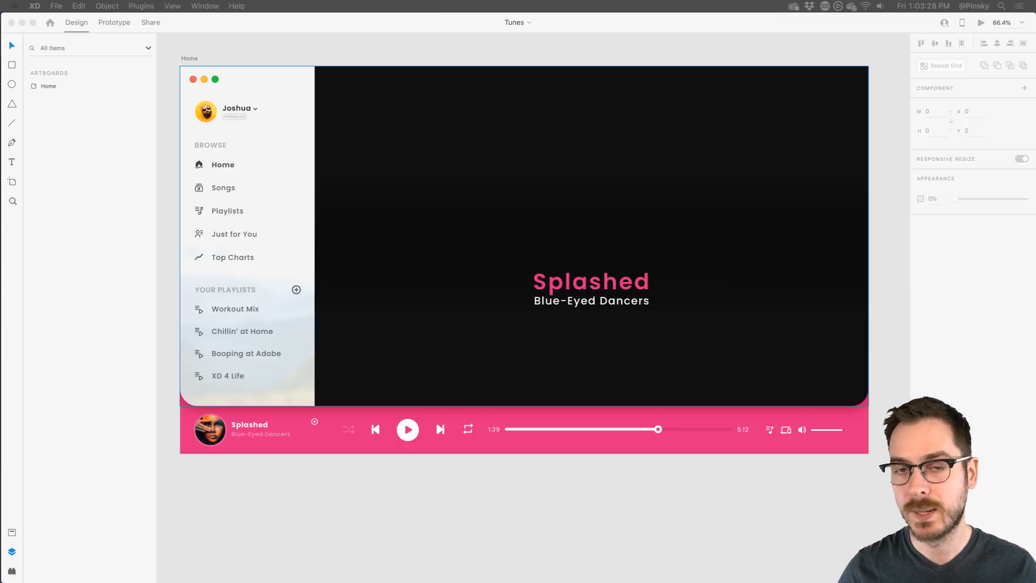
key("super+Tab")
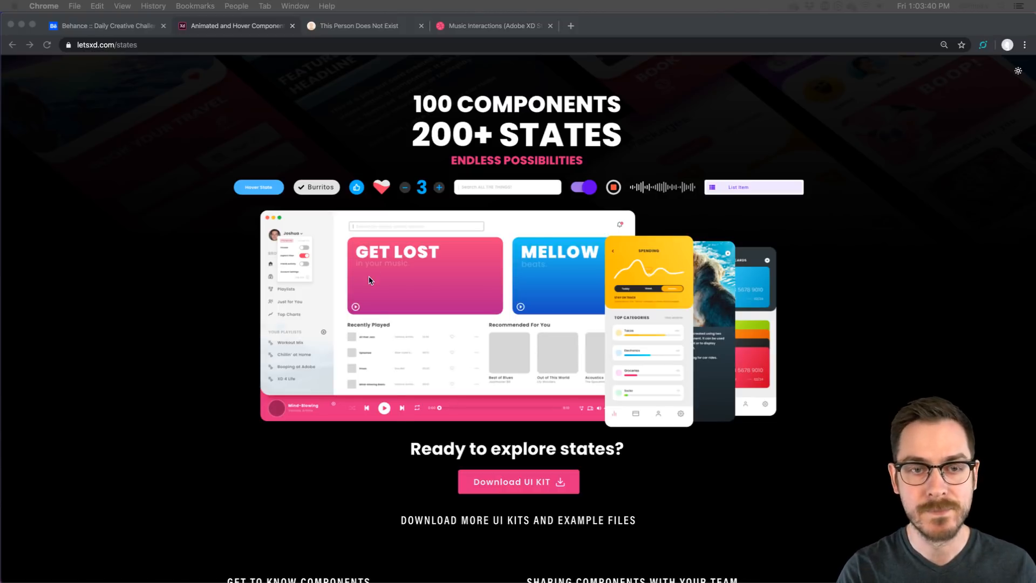
key("super+Tab")
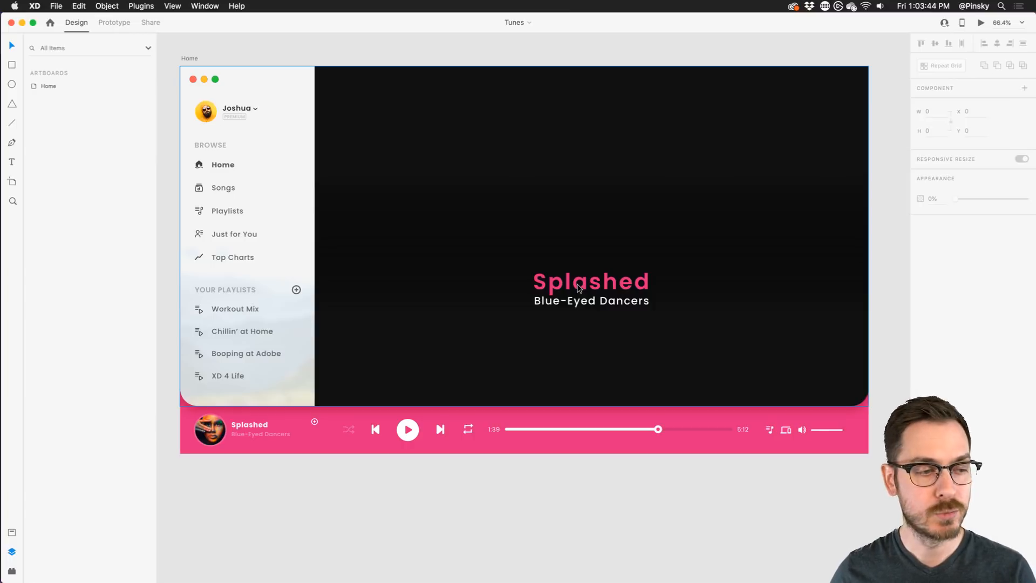
left_click(582, 300)
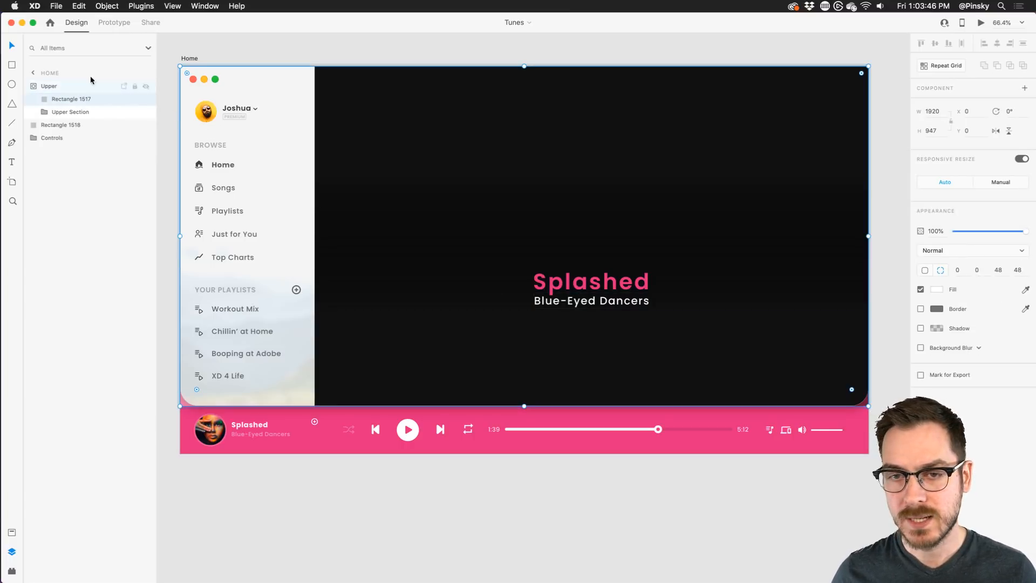
key("r")
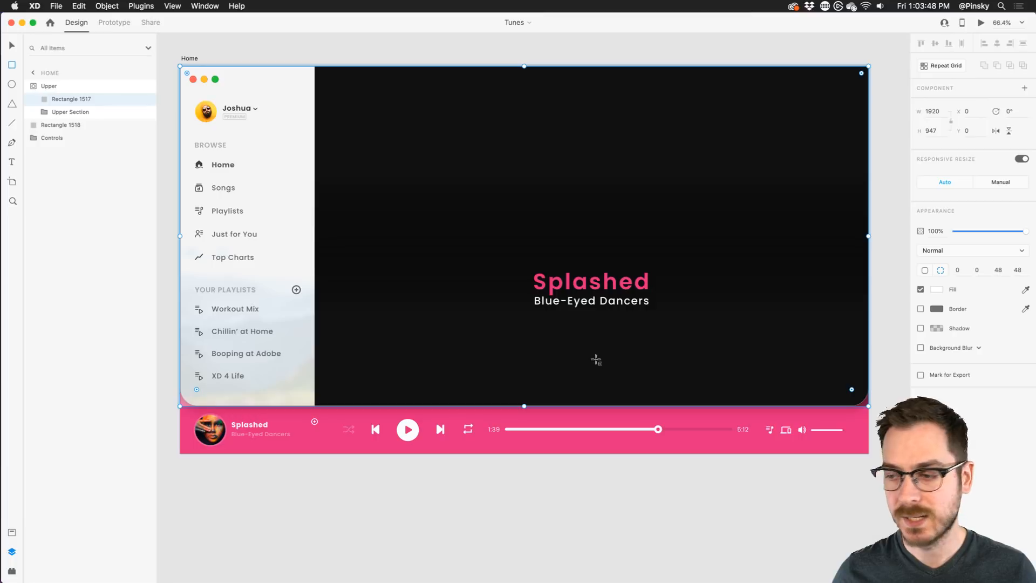
left_click_drag(495, 318, 583, 345)
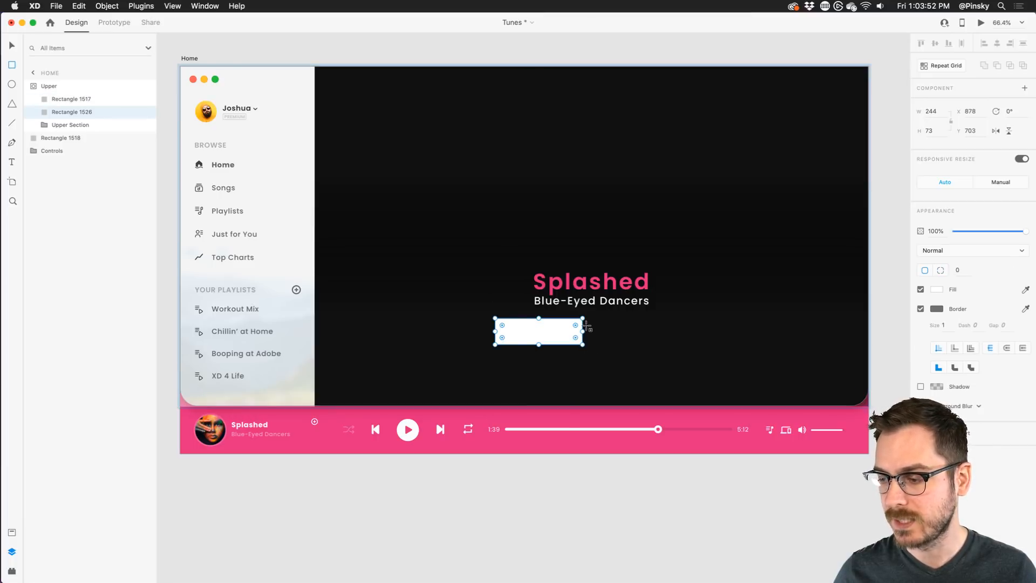
Step: Move the white rectangle slightly closer to the artist name, to about X 902, Y 698
scroll(587, 327, "up", 5)
scroll(587, 326, "down", 1)
scroll(587, 326, "right", 1)
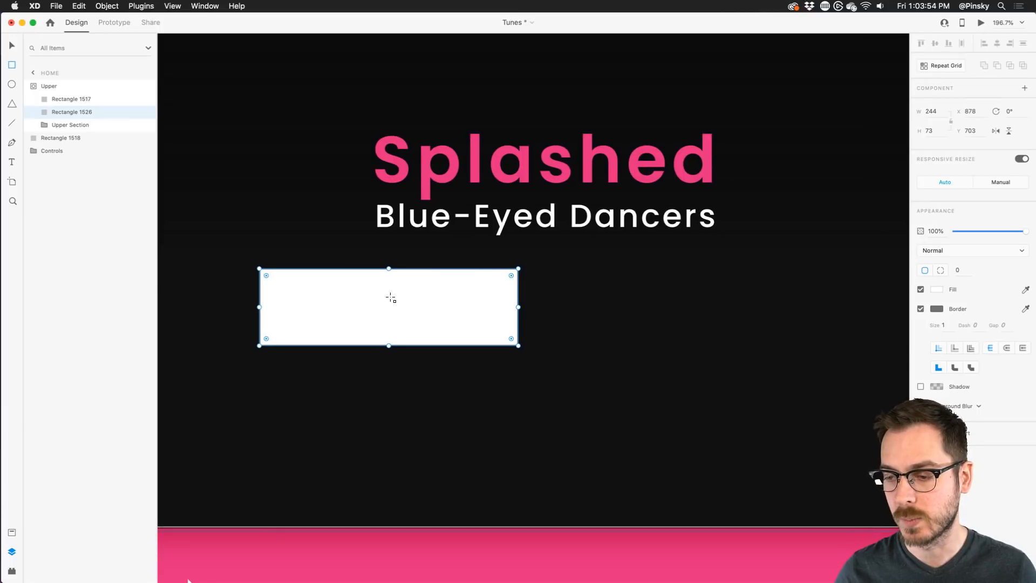
key("v")
left_click_drag(392, 295, 418, 293)
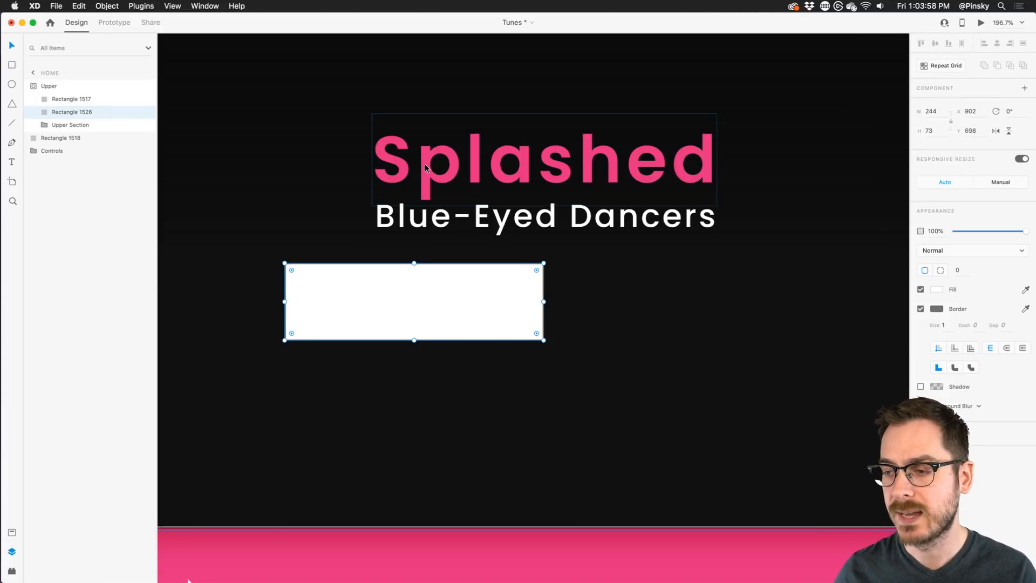
scroll(372, 465, "down", 3)
scroll(447, 310, "up", 3)
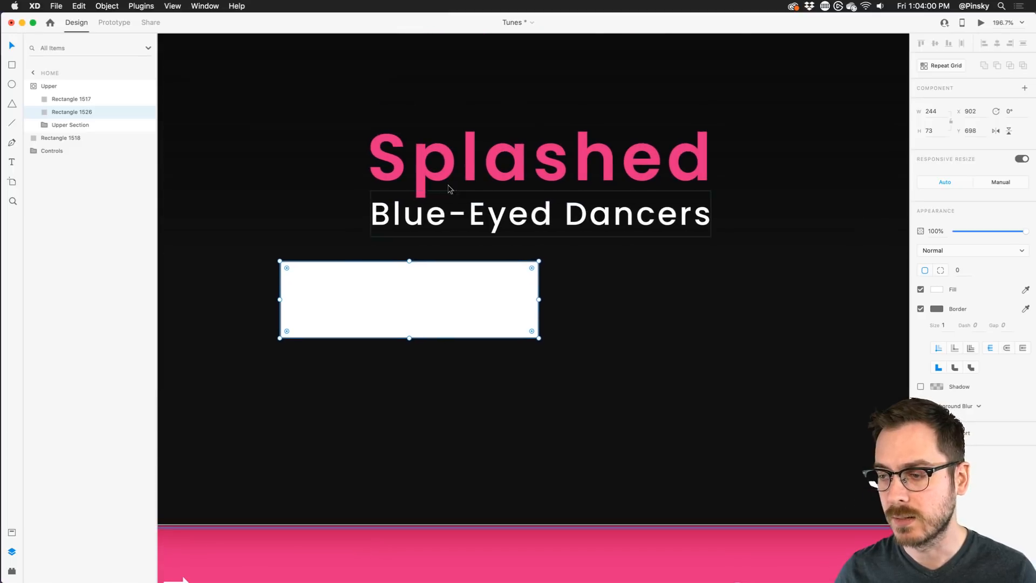
Step: Save the pink fill of the "Splashed" title as a color asset
left_click(12, 533)
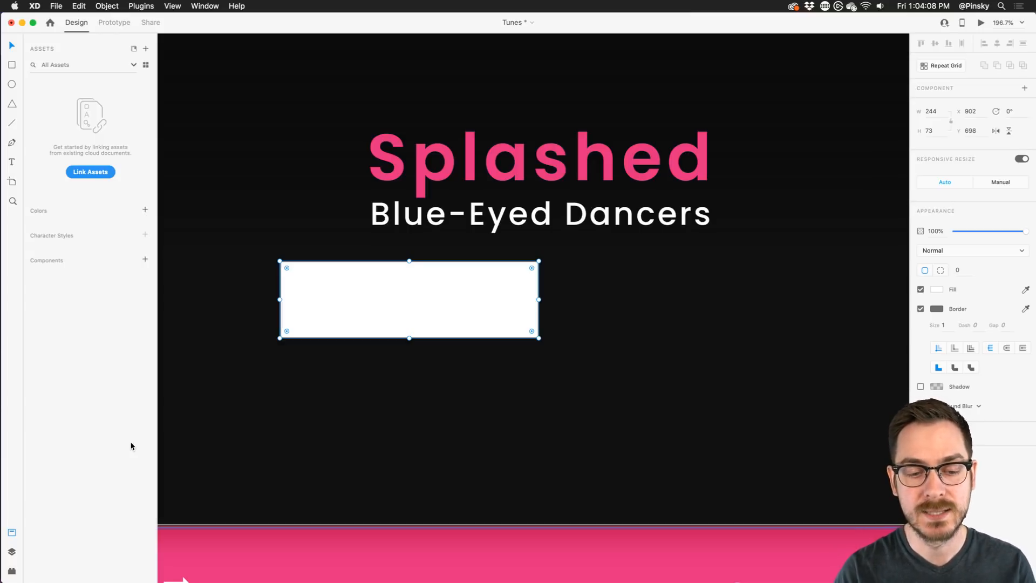
left_click(420, 159)
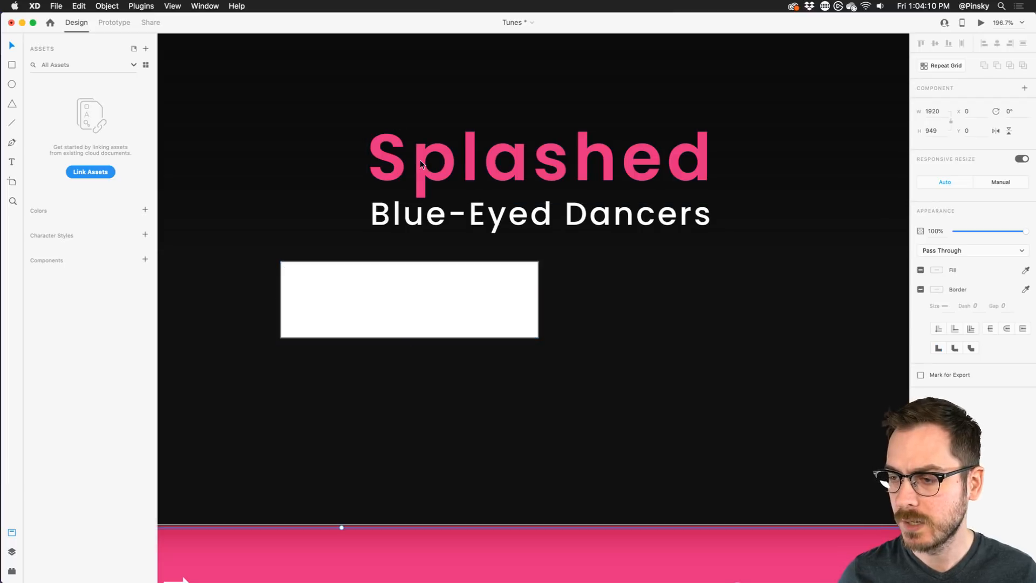
double_click(419, 160)
left_click(419, 161)
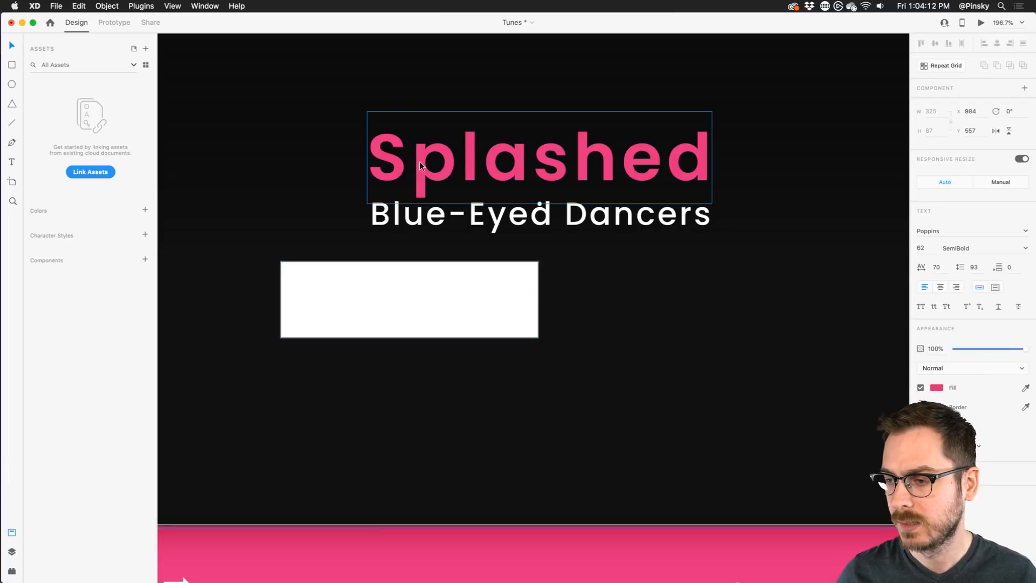
mouse_move(419, 161)
left_mouse_down()
mouse_move(374, 137)
mouse_move(408, 133)
mouse_move(413, 165)
left_mouse_up()
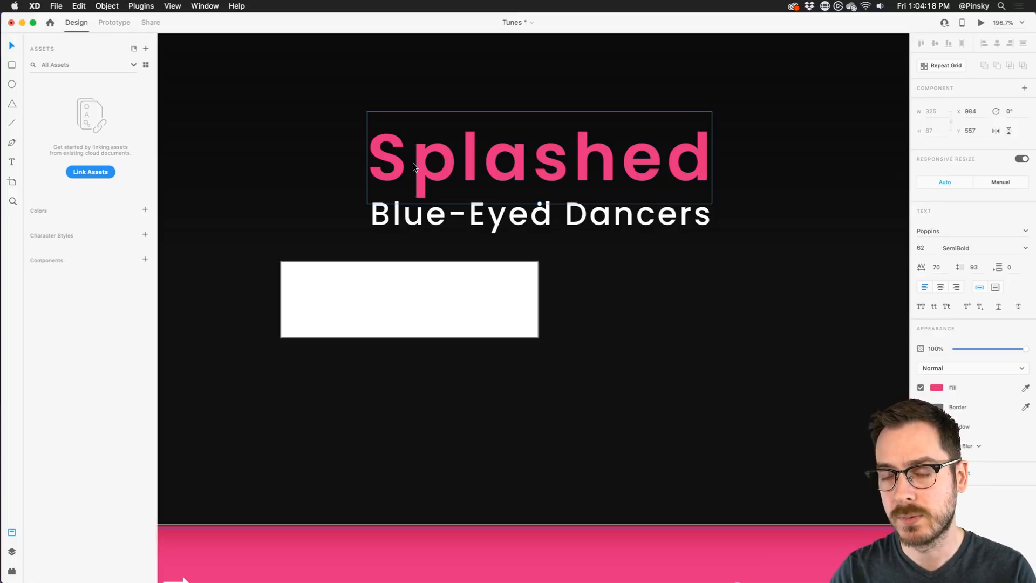
left_click(144, 210)
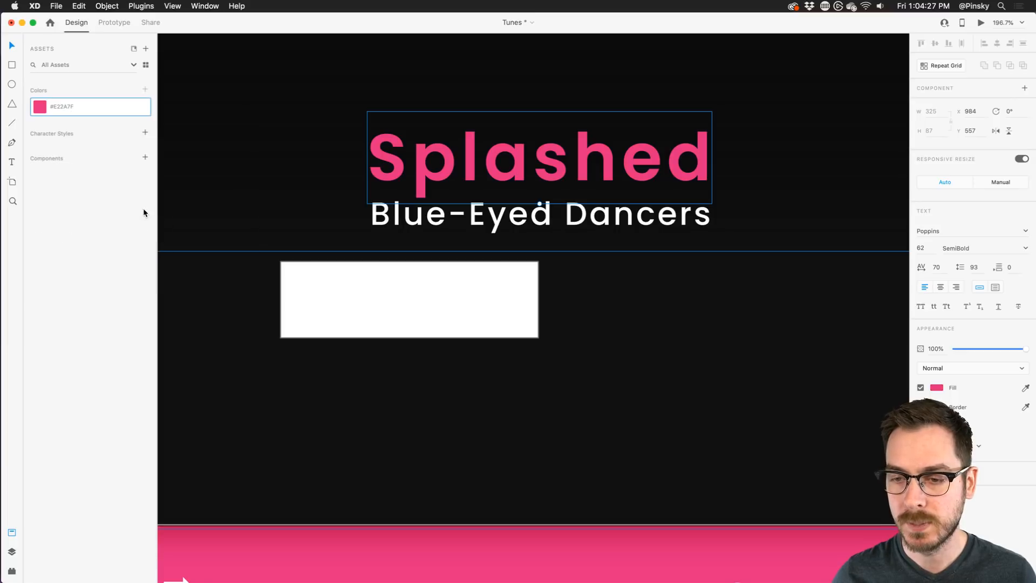
Step: Rename the pink color asset "Highlight Pink"
double_click(59, 106)
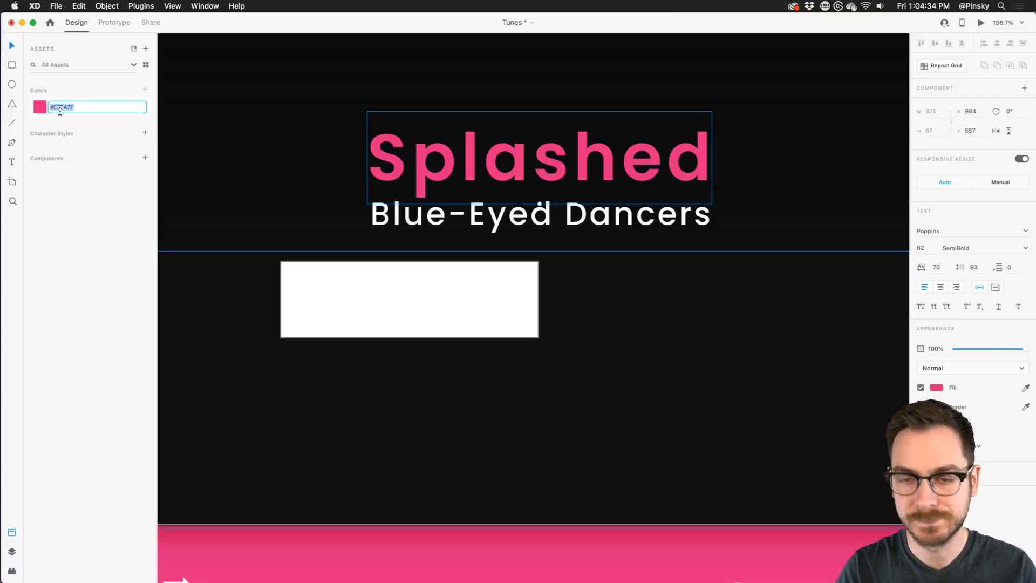
type("Hi")
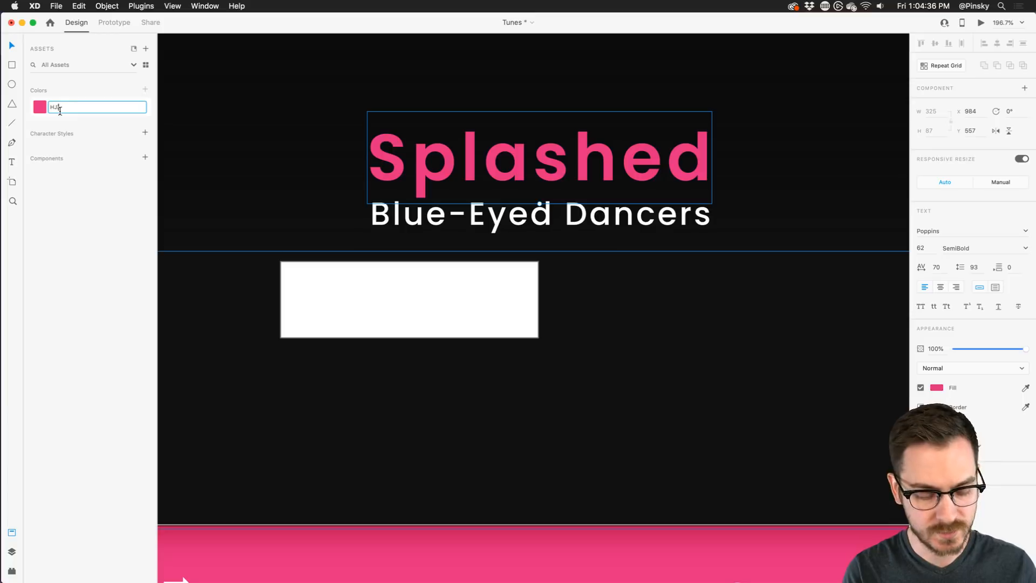
type("ghlight Pink")
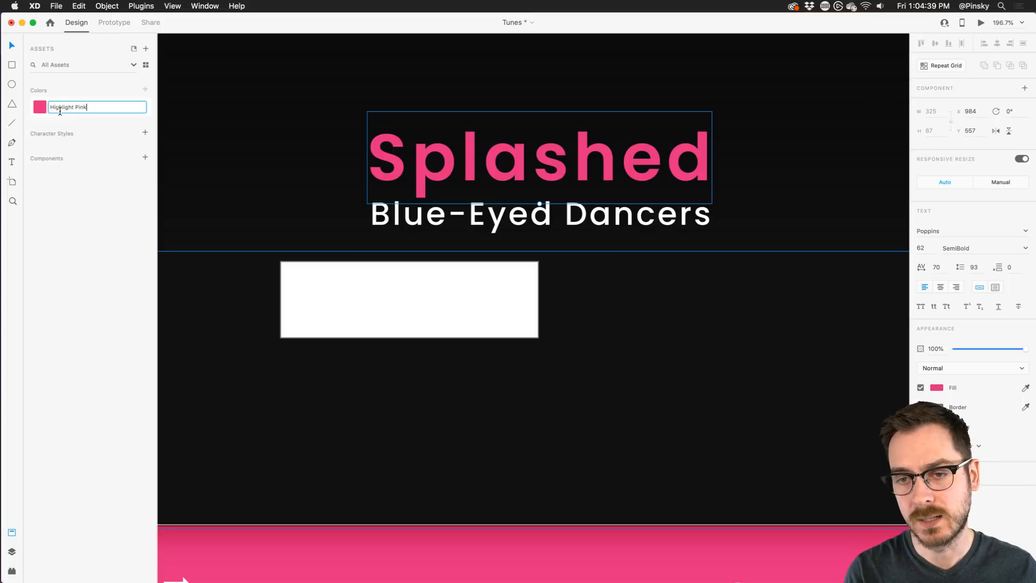
key("Return")
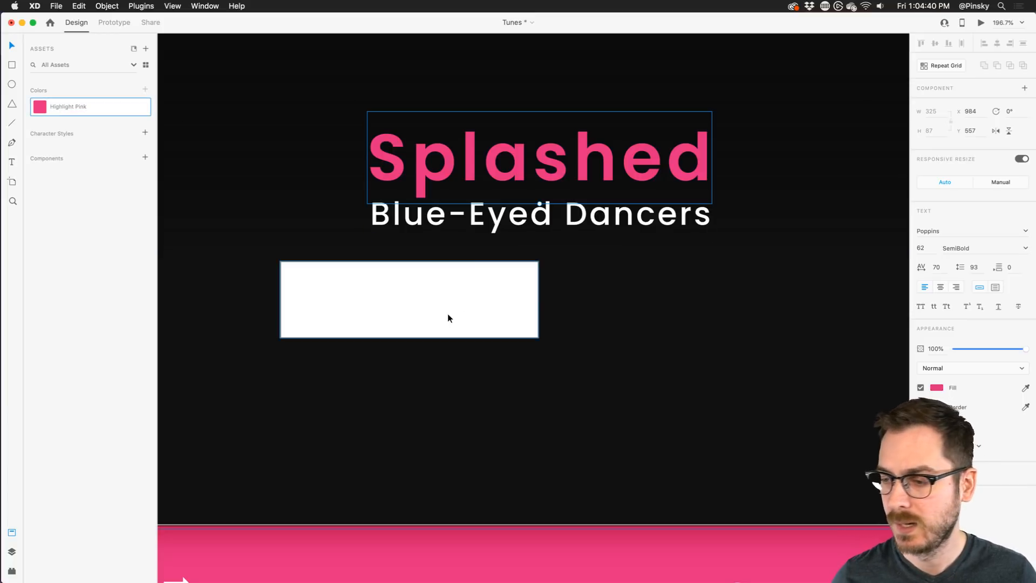
Step: Fill the white rectangle with the Highlight Pink color asset and remove its border
left_click(422, 317)
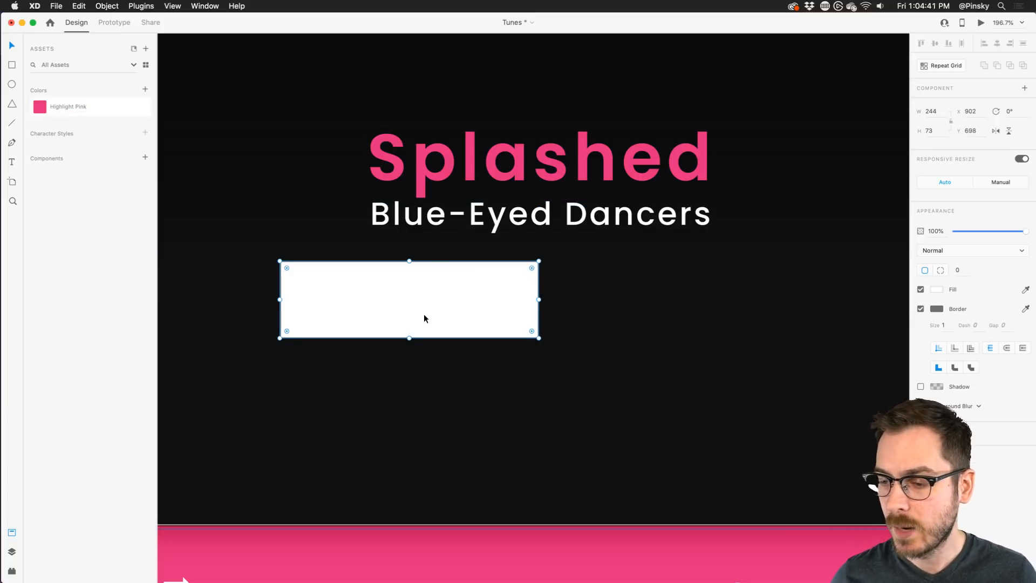
left_click(114, 107)
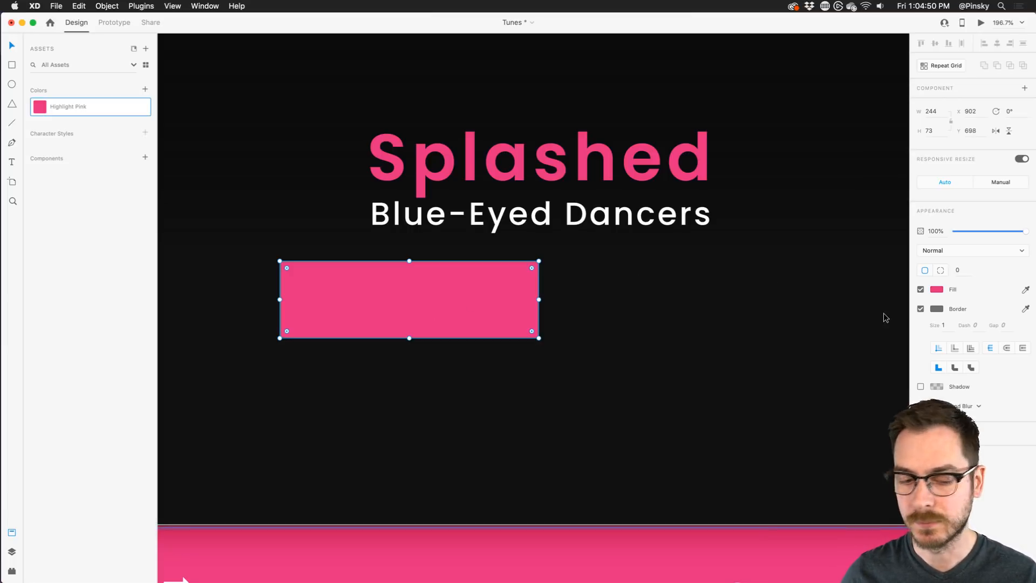
left_click(921, 309)
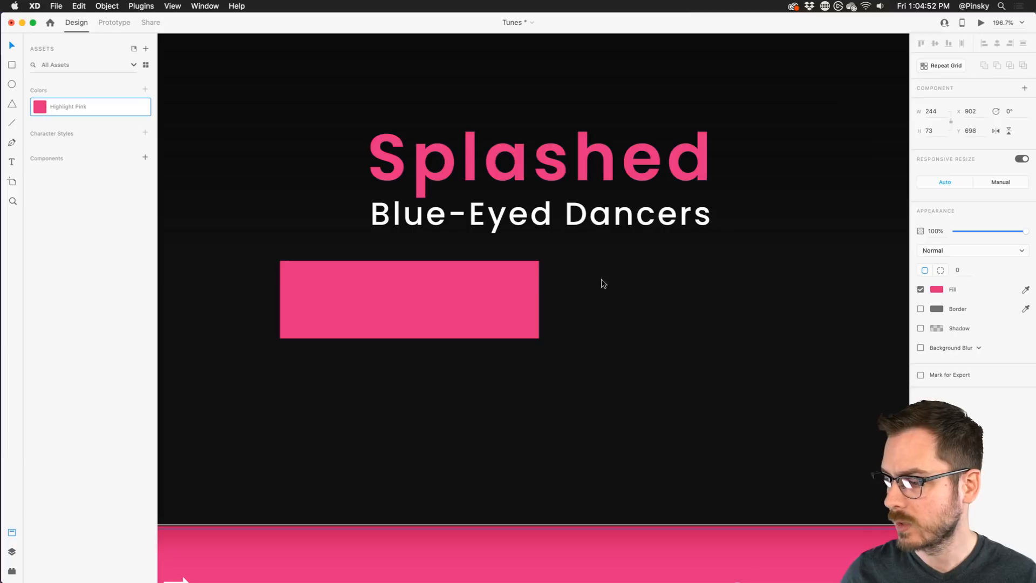
Step: Fully round the pink rectangle's corners to a radius of 37 and shift it to about X 917, Y 693
left_click_drag(533, 268, 472, 284)
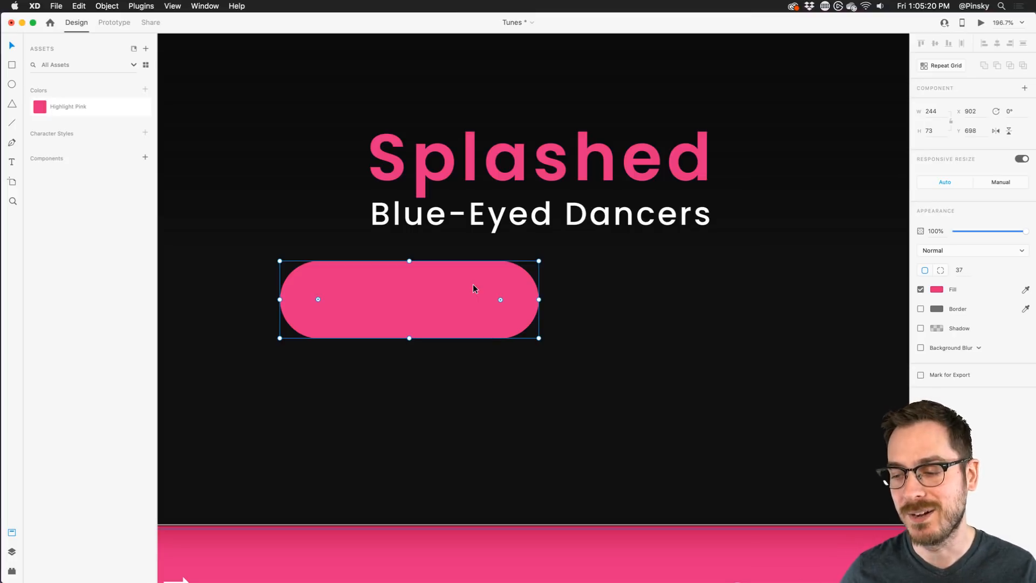
left_click_drag(440, 296, 456, 292)
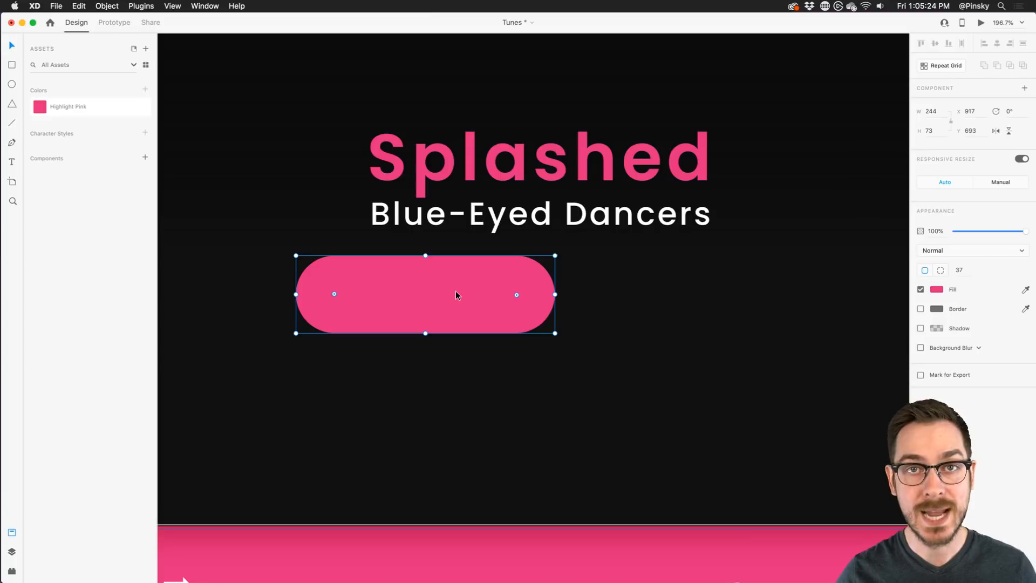
Step: Add the text "Download" on the pink pill-shaped button
key("t")
left_click(379, 306)
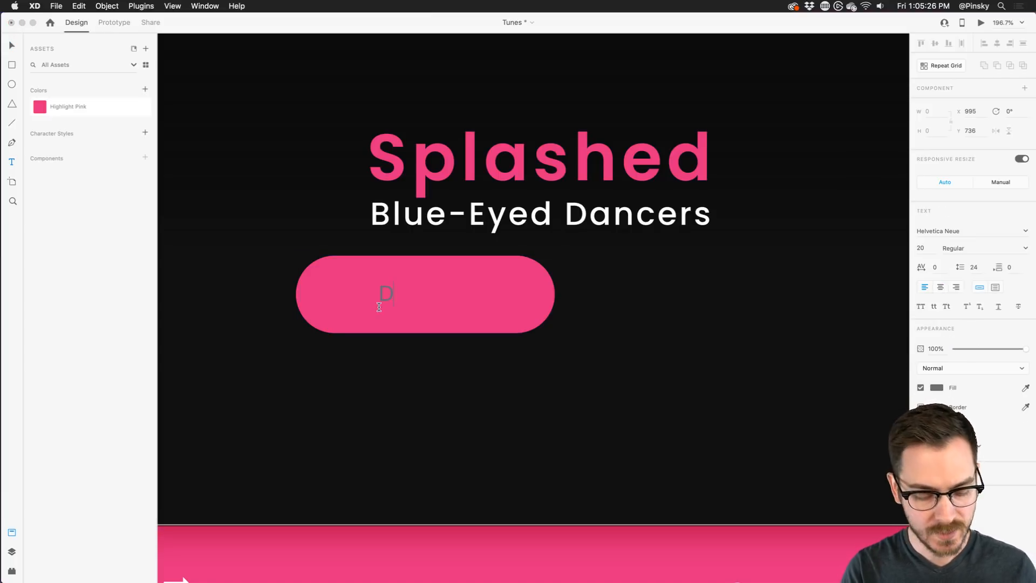
type("Download")
key("Escape")
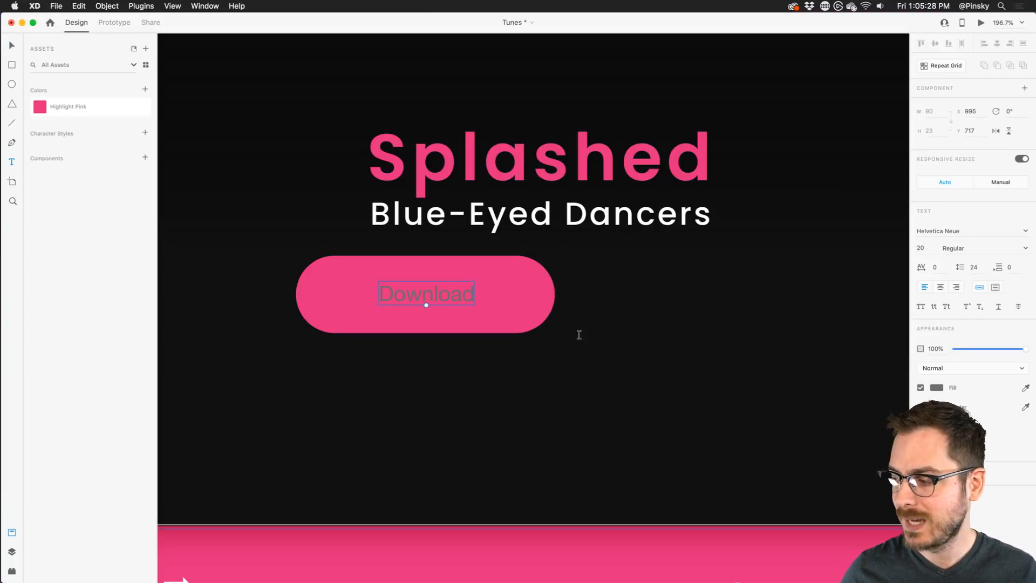
Step: Make the "Download" label white and enlarge it to size 30, centered on the button
left_click(936, 387)
left_click_drag(847, 349, 779, 296)
left_click(978, 508)
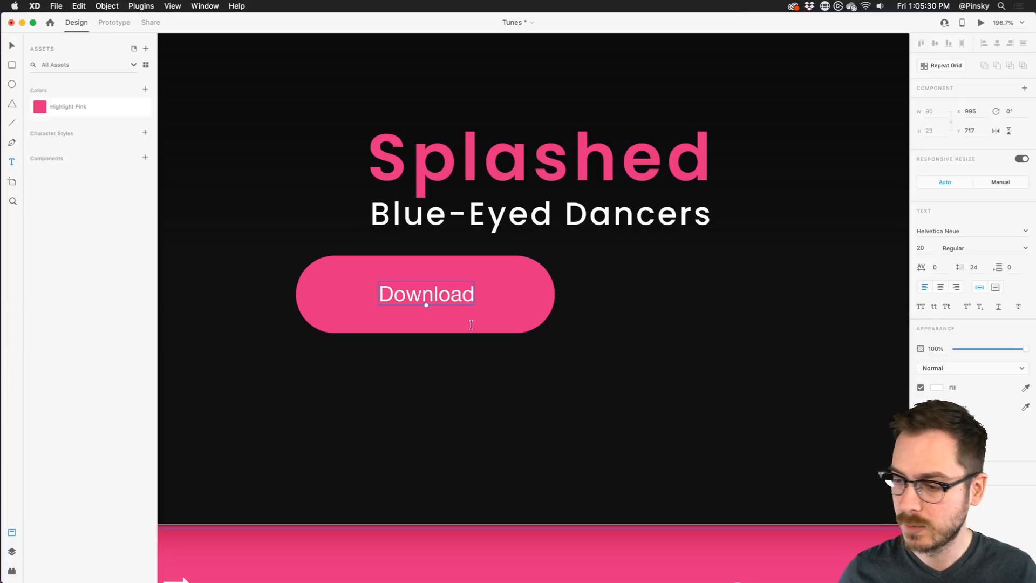
left_click_drag(427, 305, 448, 289)
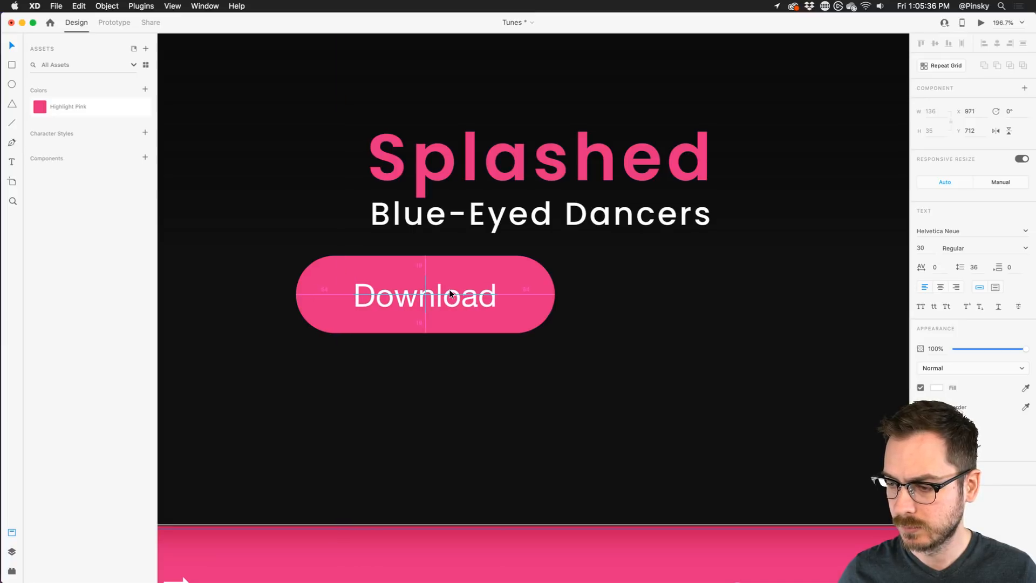
Step: Set the "Download" label's font to Poppins with centered text alignment
left_click(1003, 233)
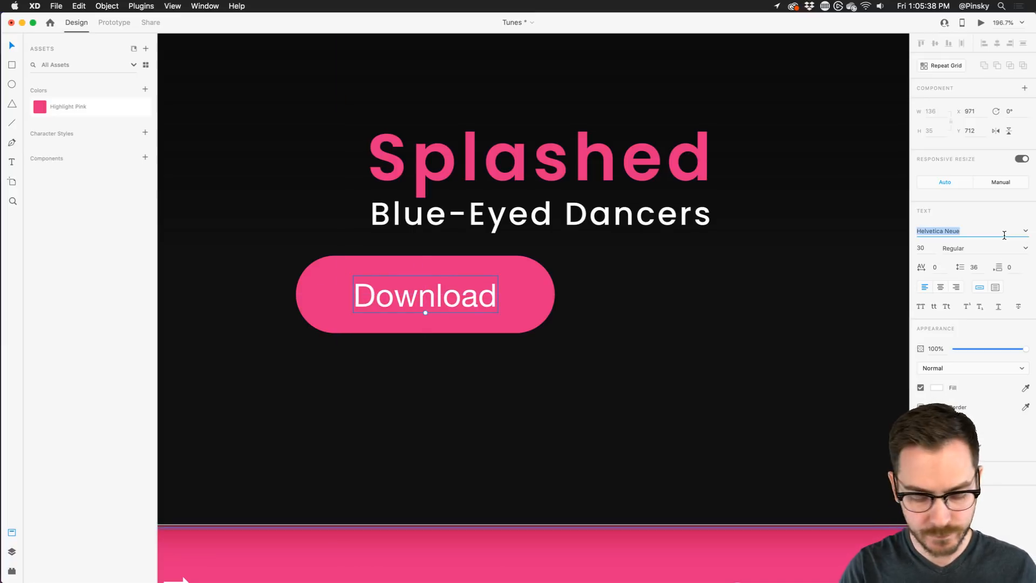
type("Poppins")
key("Return")
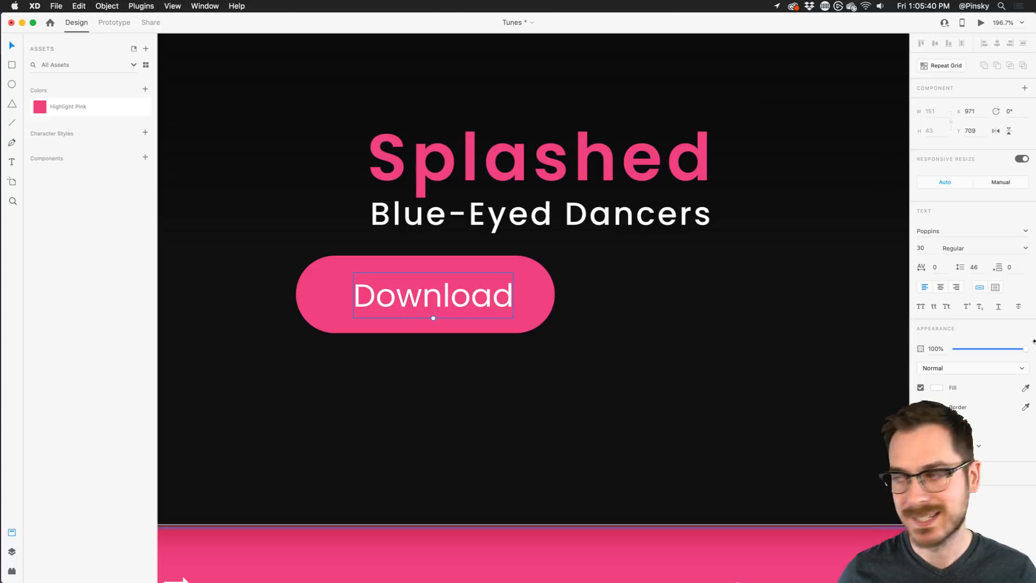
left_click(940, 287)
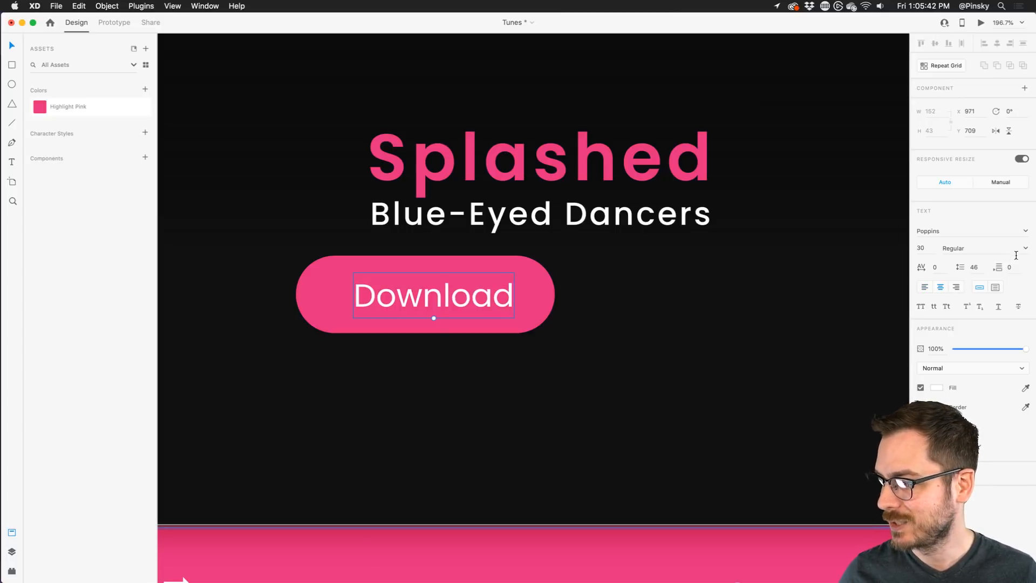
Step: Set the "Download" label's weight to SemiBold, and center it on the pink button at size 29
left_click(1016, 251)
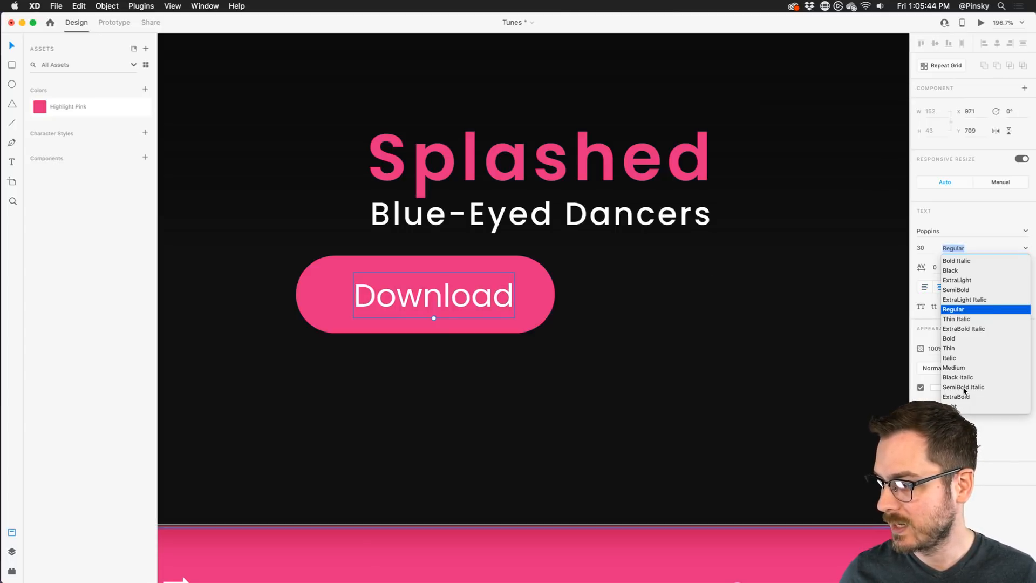
scroll(959, 300, "up", 2)
left_click(962, 307)
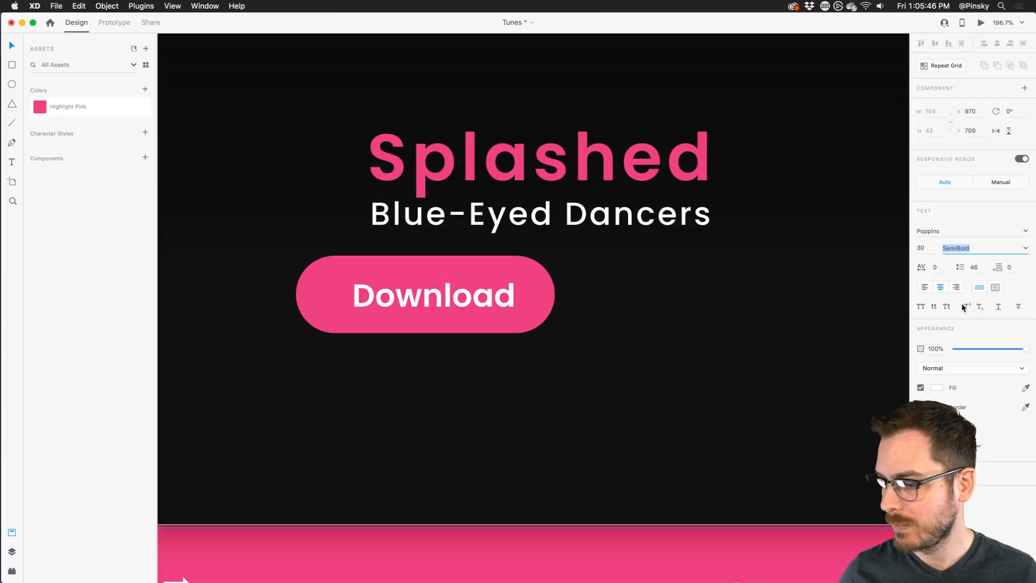
left_click_drag(452, 297, 445, 296)
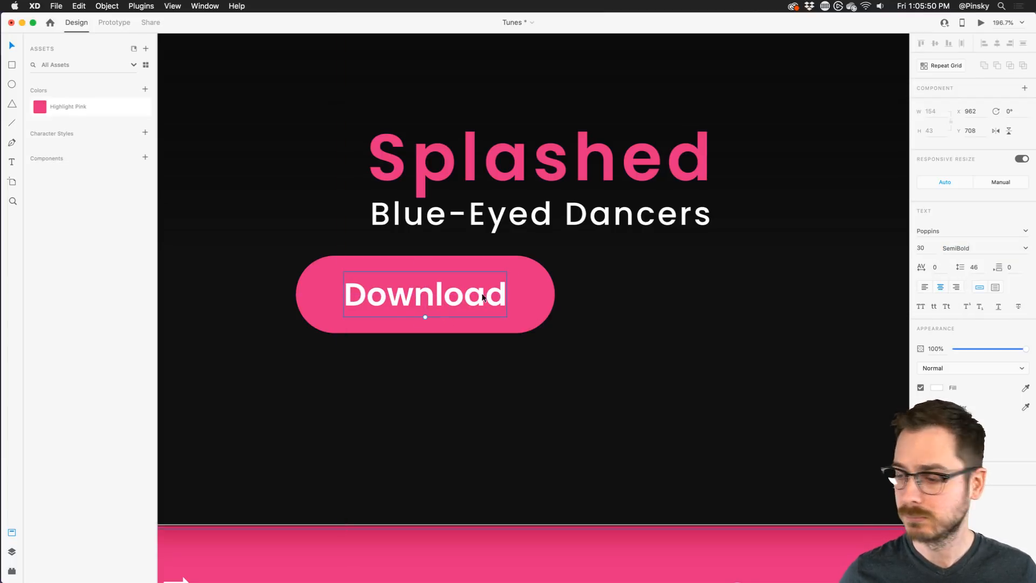
left_click_drag(425, 317, 440, 290)
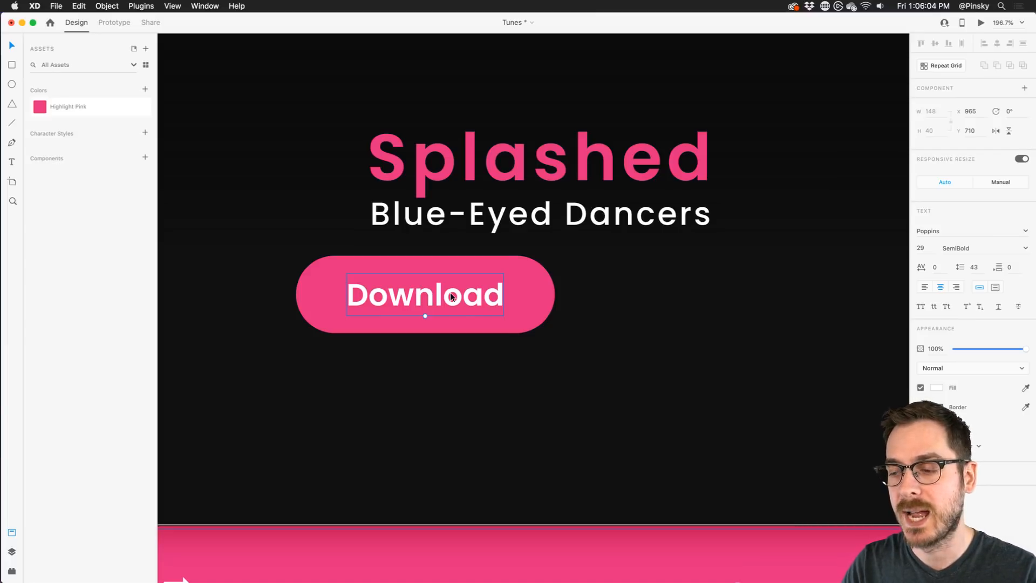
Step: Switch to the Nucleo icon app and search all icons for "download"
key("super+space")
type("nud")
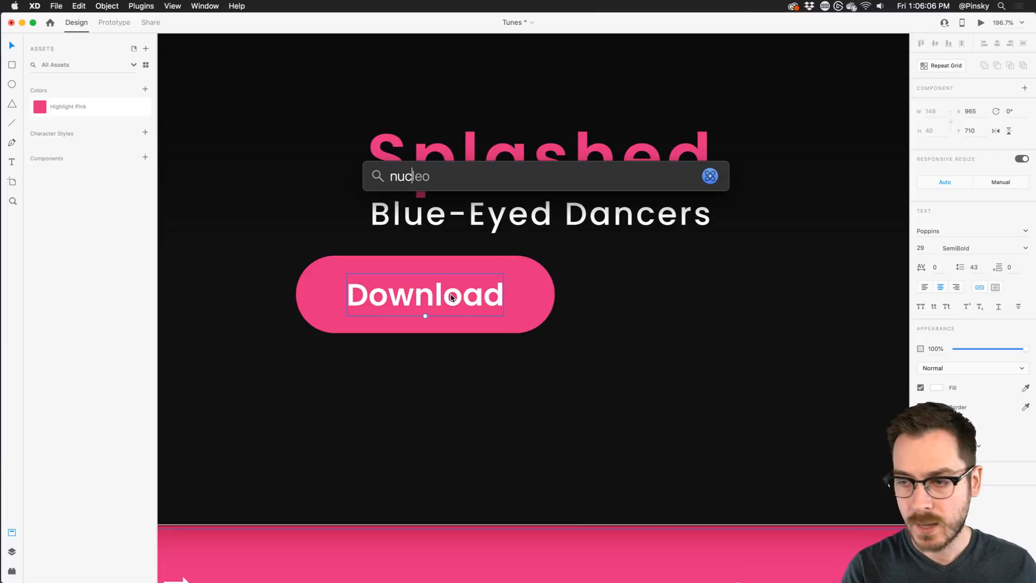
key("Return")
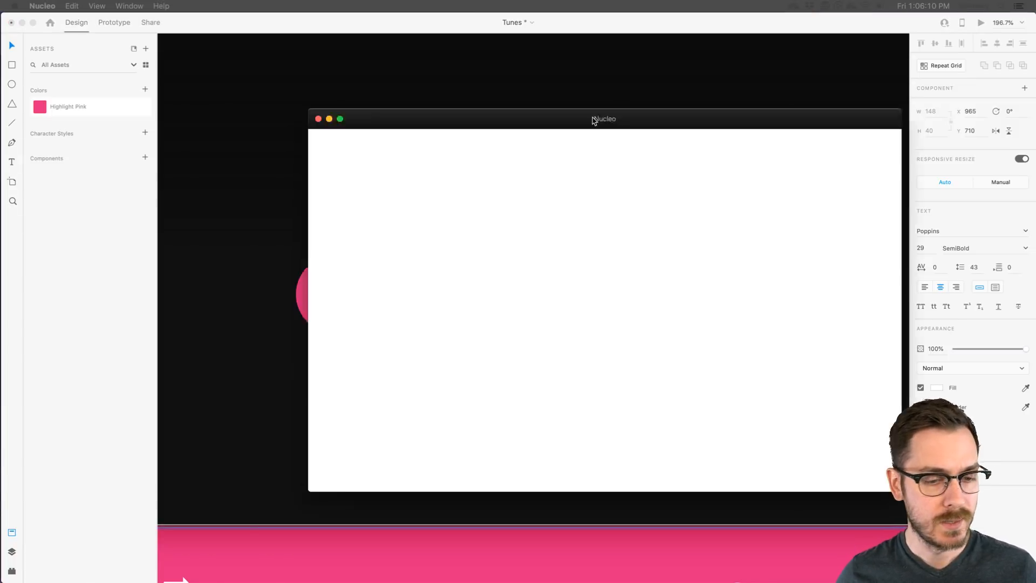
left_click_drag(508, 67, 508, 67)
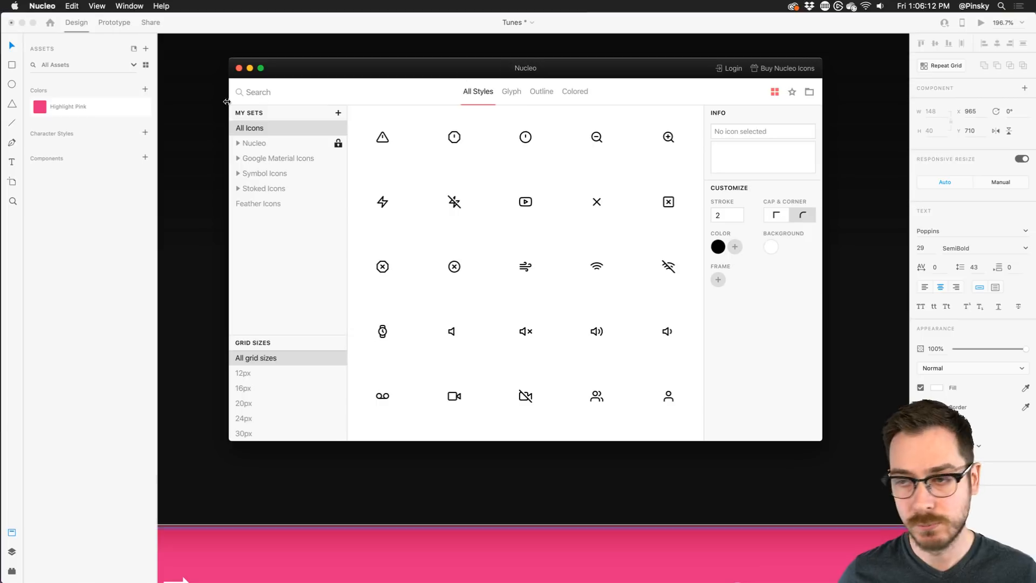
left_click(261, 101)
type("download")
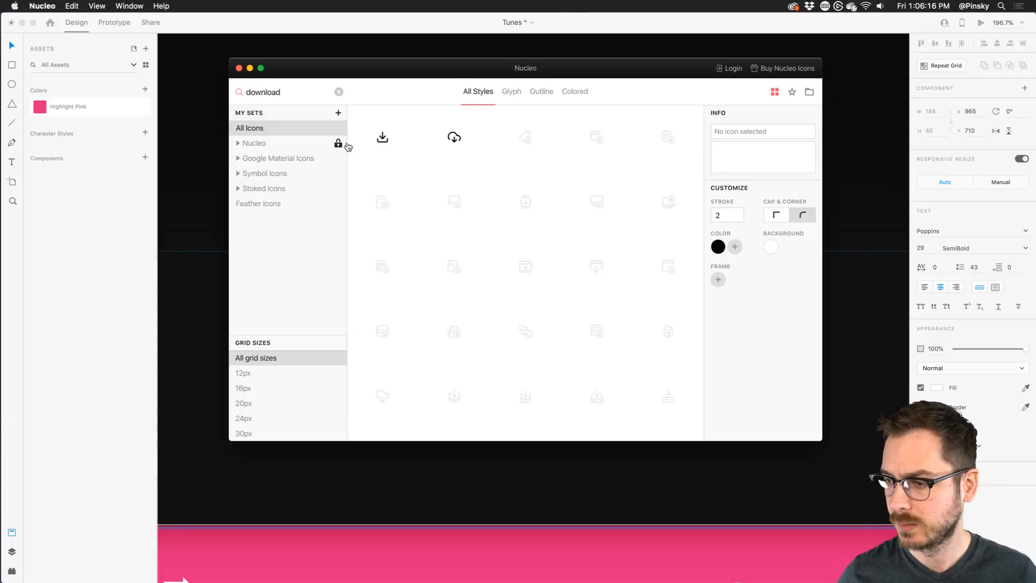
Step: Try to place the tray-style download icon directly on the artboard, and undo the last placement
left_click_drag(381, 138, 600, 254)
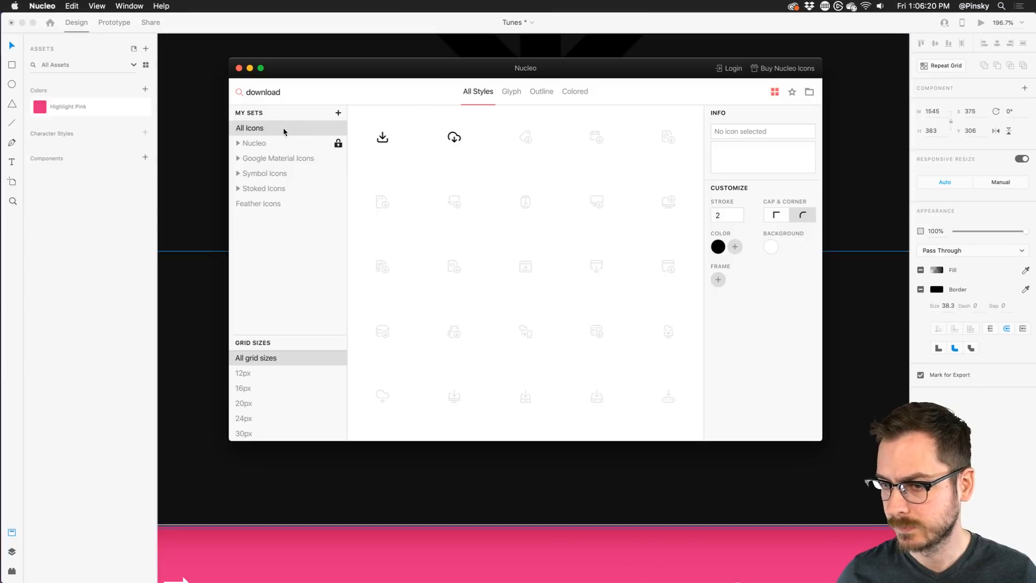
left_click_drag(377, 139, 751, 374)
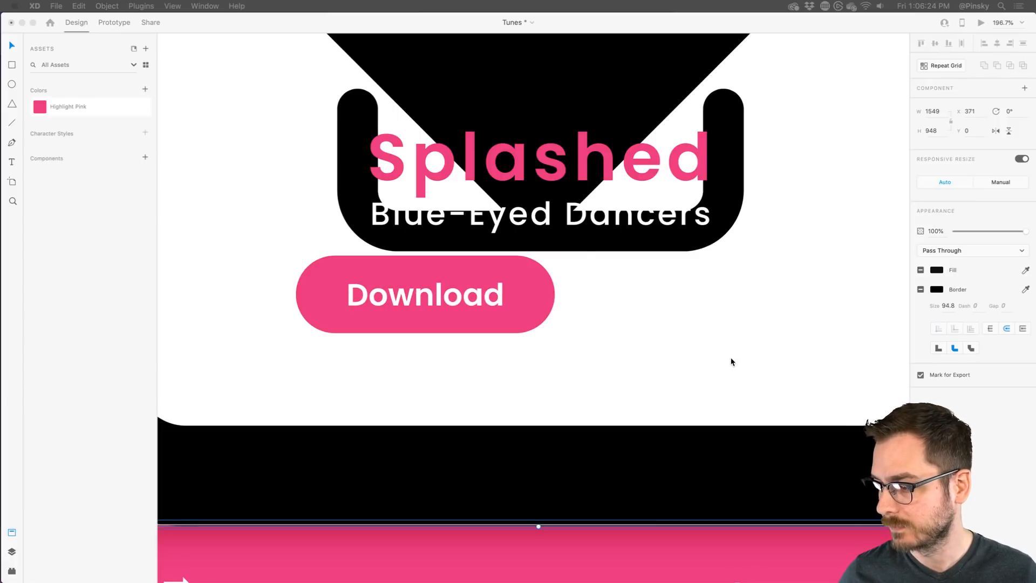
left_click(612, 293)
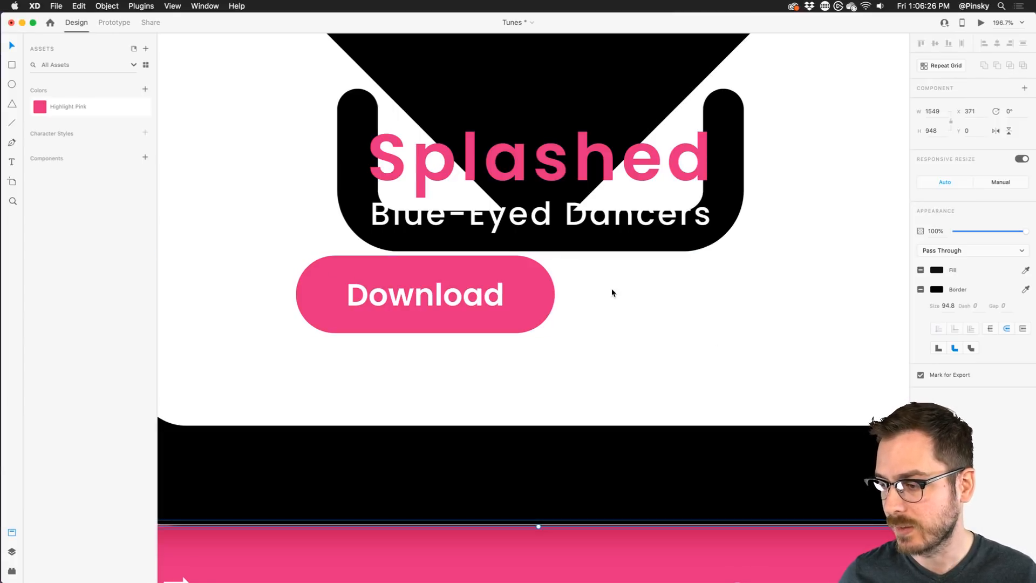
scroll(613, 293, "down", 5)
key("super+z")
Step: Place Nucleo's tray-style download icon on the empty canvas below the artboard and move it onto the pink button beside the label
key("super+Tab")
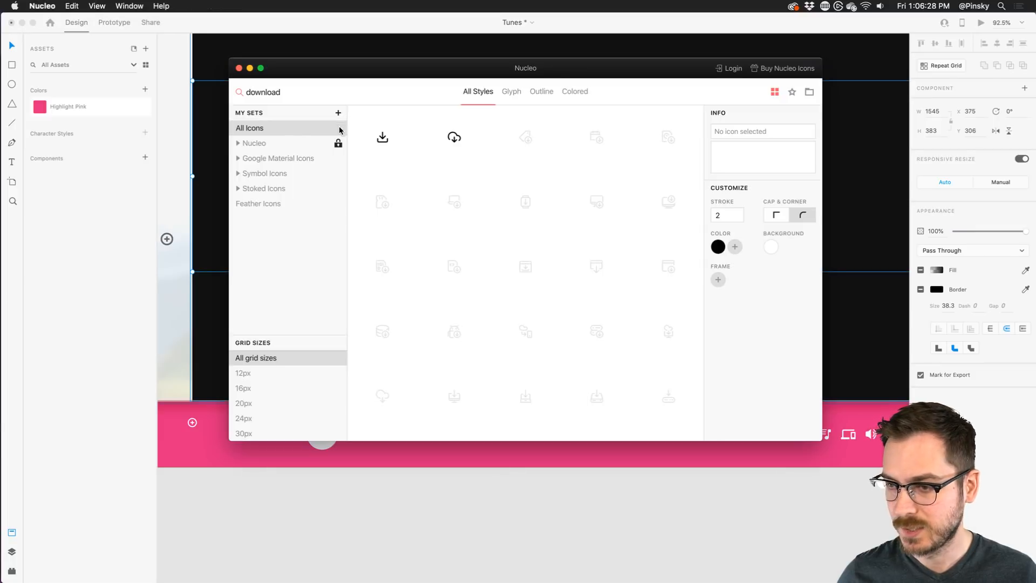
left_click_drag(382, 137, 430, 523)
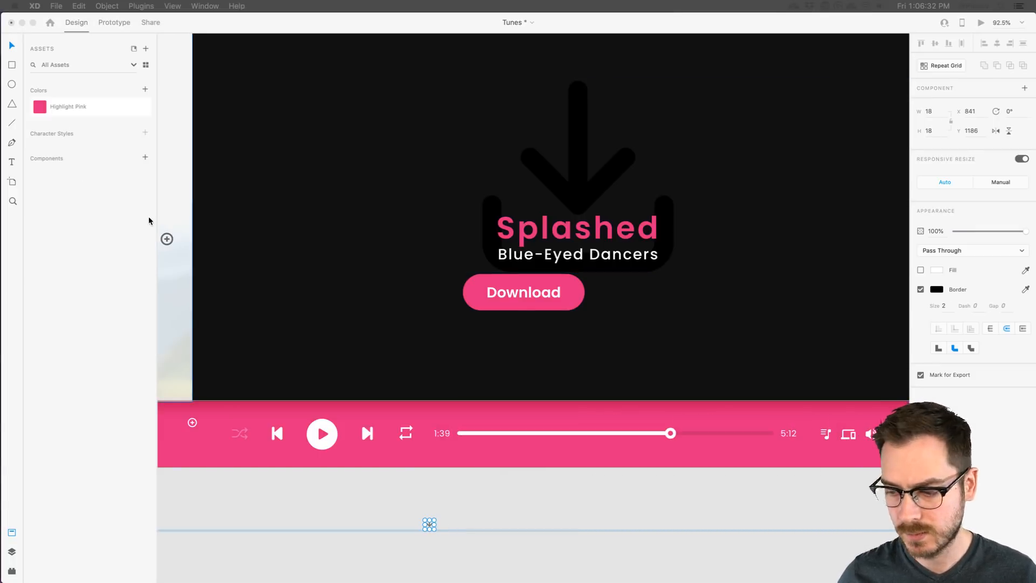
key("super+y")
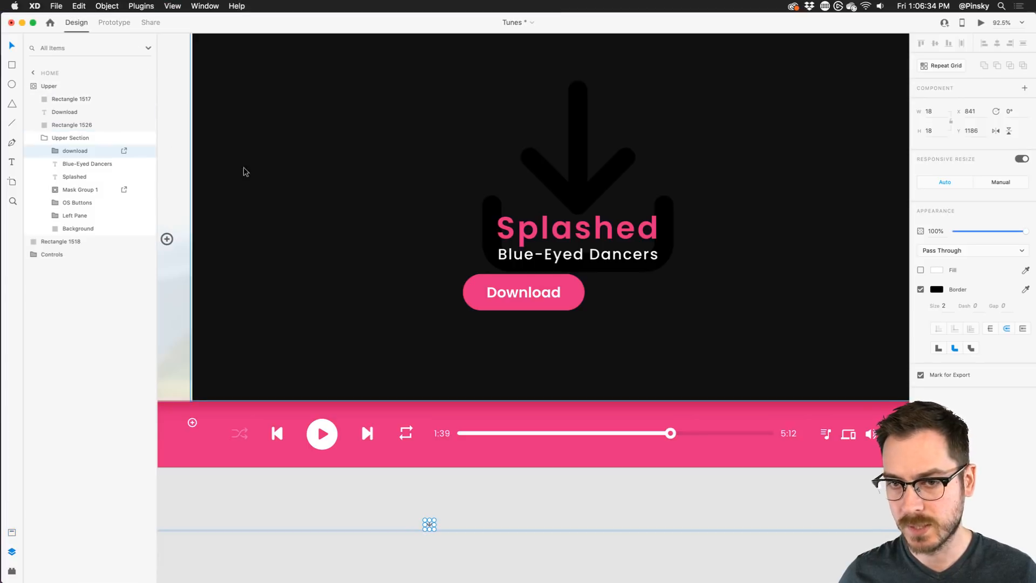
left_click(56, 151)
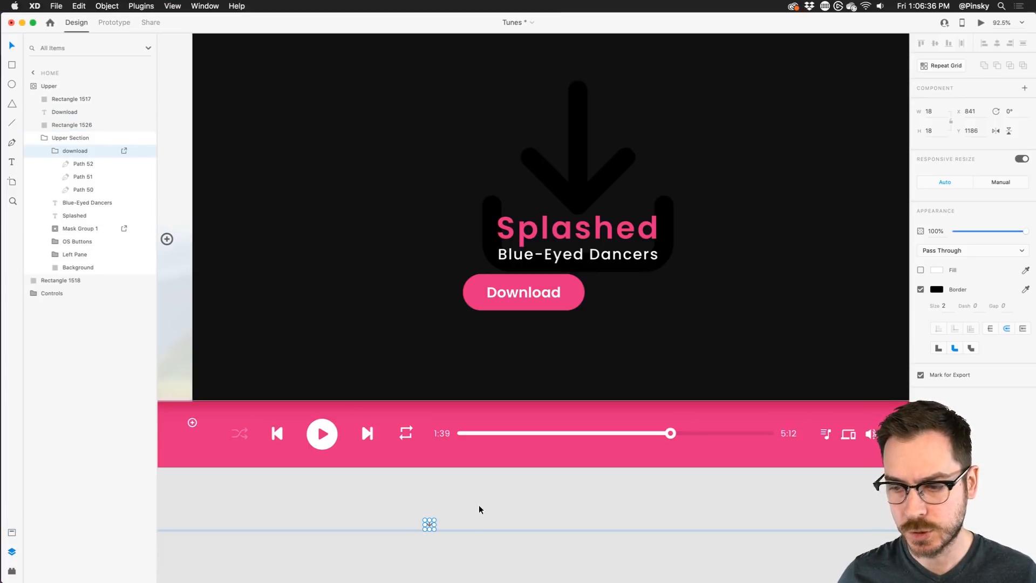
left_click_drag(429, 523, 567, 292)
Step: Move the small download icon out of the Upper Section group to just above the "Download" text layer
scroll(568, 292, "up", 5)
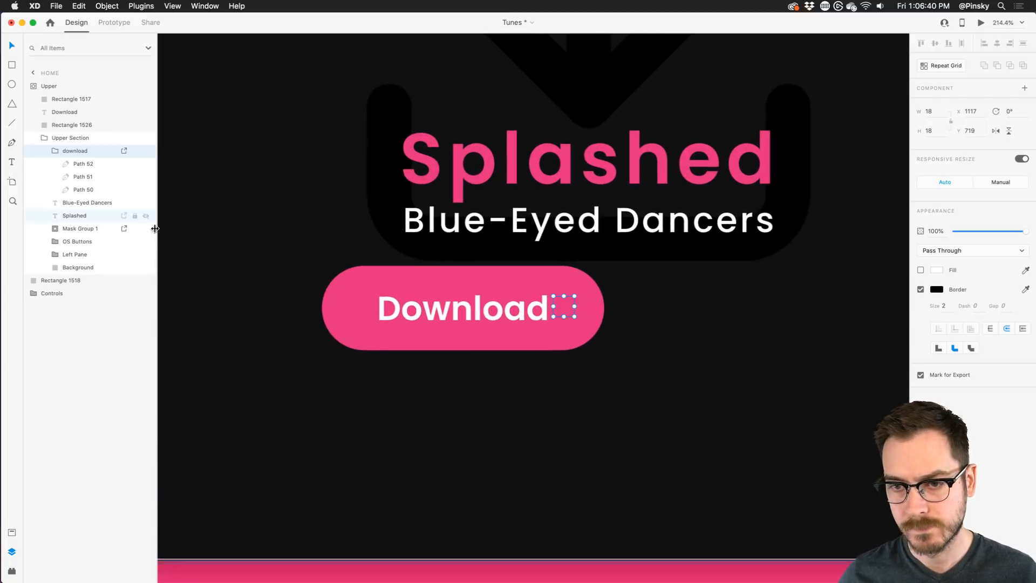
key("Delete")
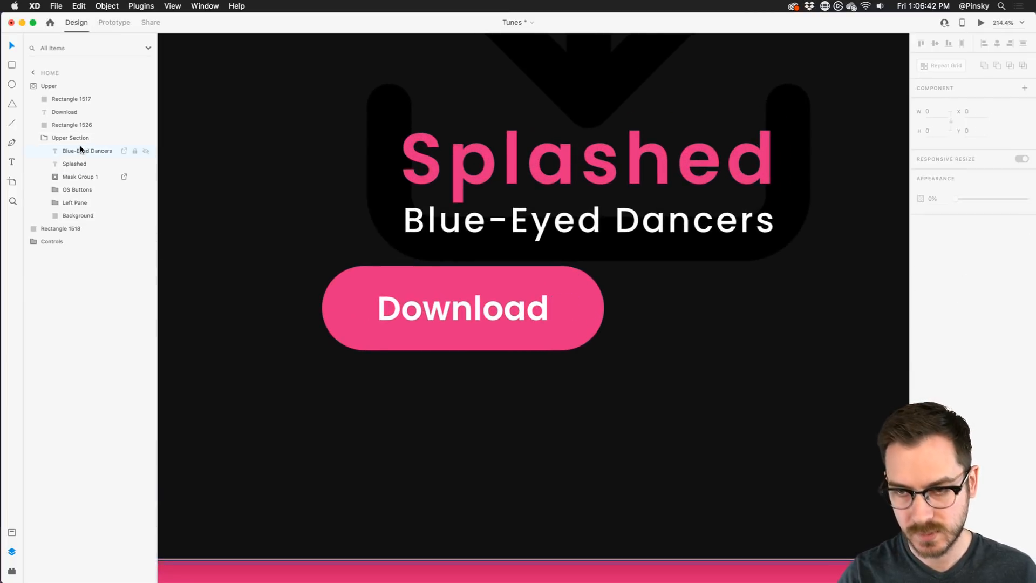
key("super+z")
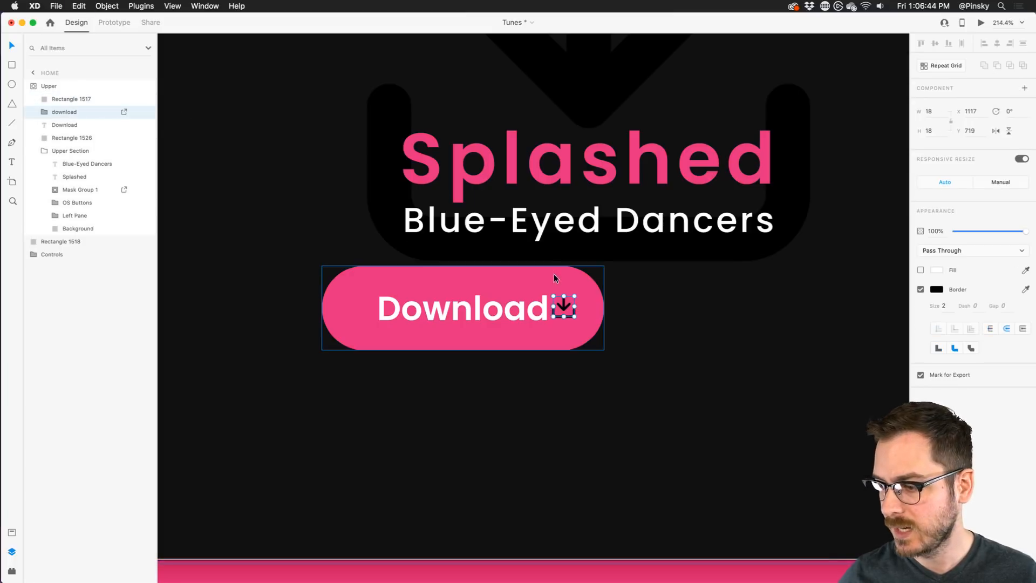
Step: Change the small download icon's border color to white (#FFFFFF)
left_click(936, 290)
left_click_drag(839, 263, 793, 208)
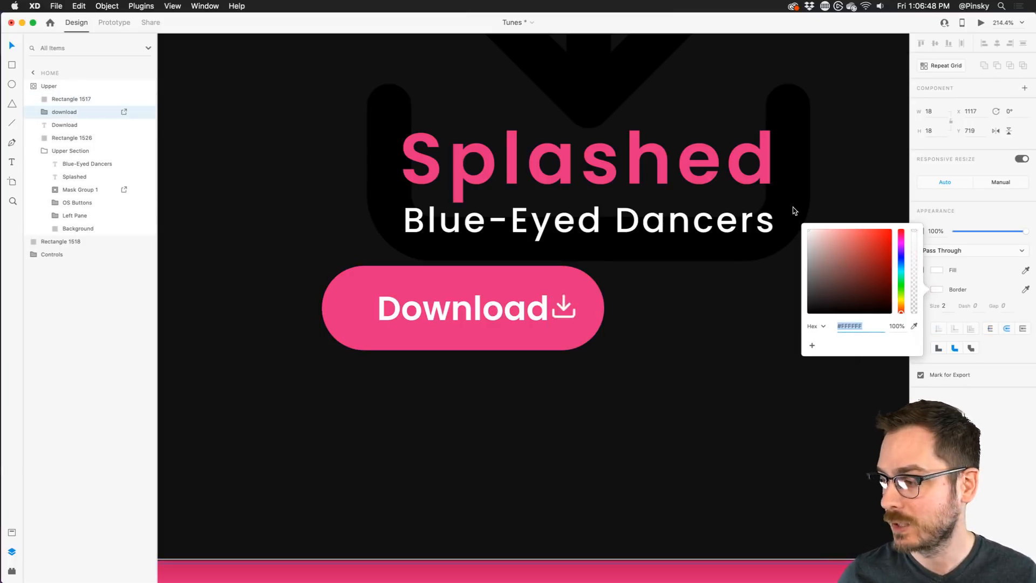
left_click(936, 396)
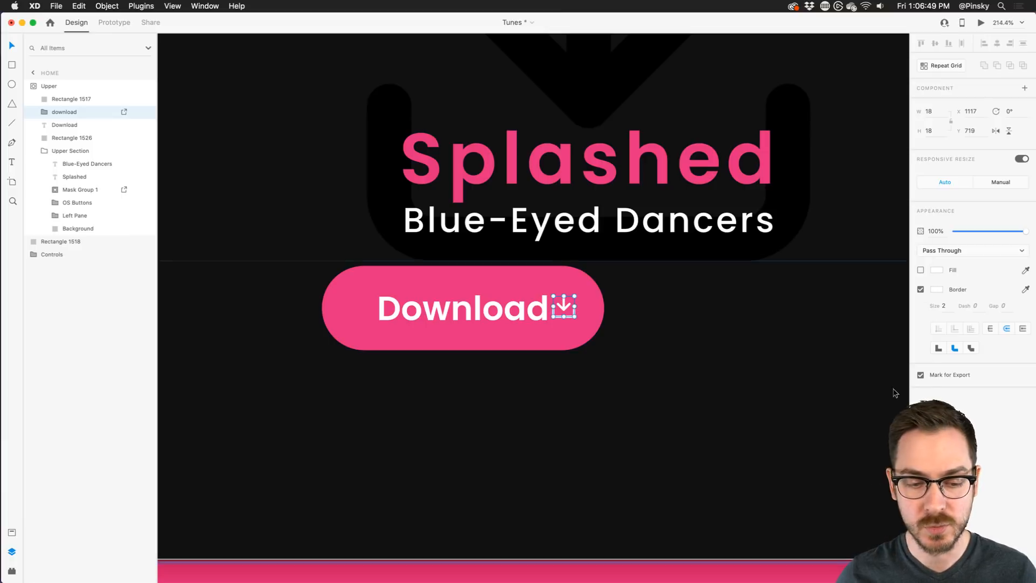
Step: Shrink the "Download" label to size 25 and center it and the icon side by side on the pink button
left_click(478, 316)
left_click_drag(462, 332, 437, 327)
left_click_drag(567, 310, 543, 305)
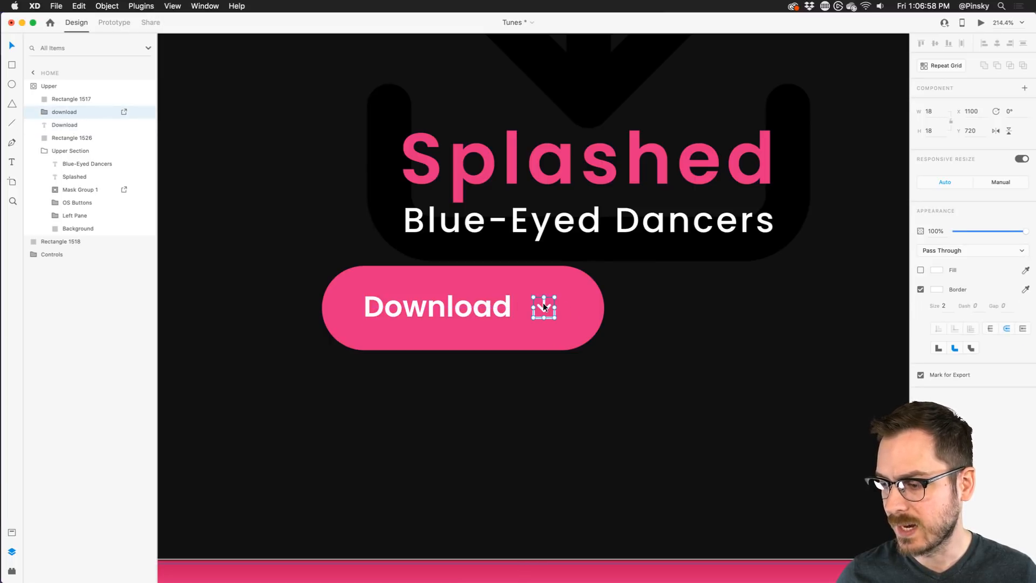
left_click(477, 306, "shift")
left_click_drag(477, 306, 480, 306)
scroll(479, 305, "down", 5)
scroll(479, 305, "up", 4)
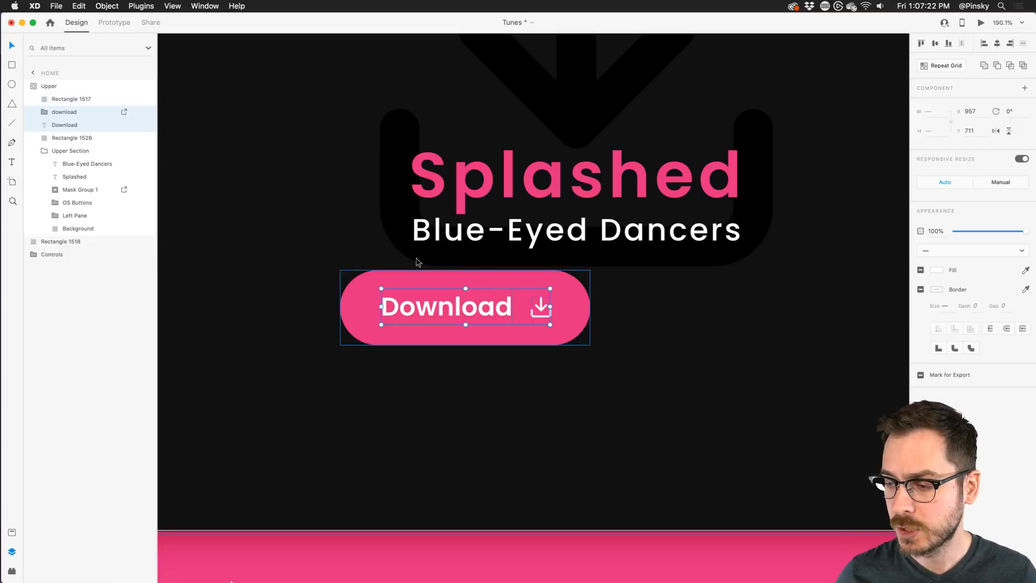
left_click(461, 273, "shift")
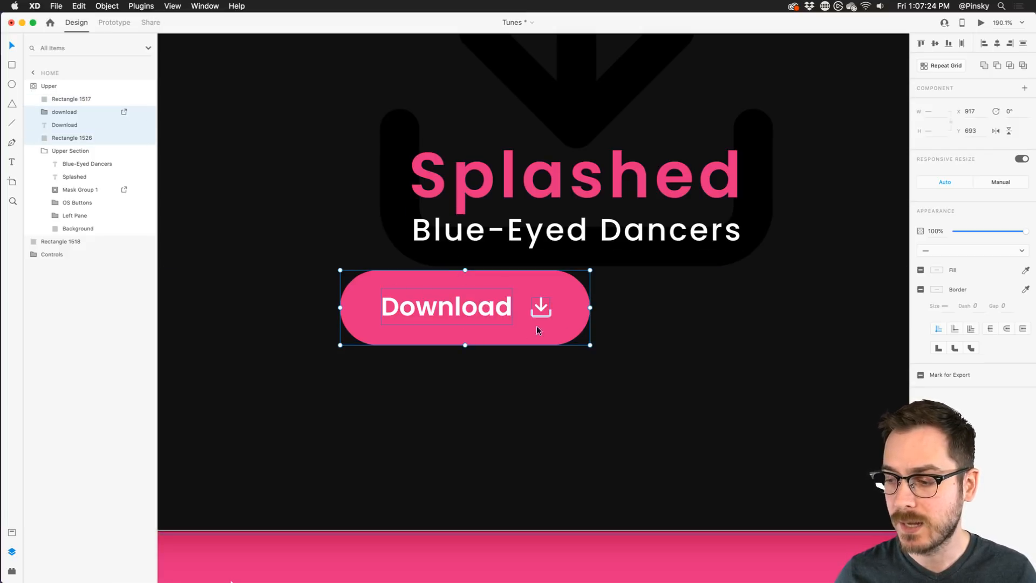
left_click_drag(435, 293, 454, 302)
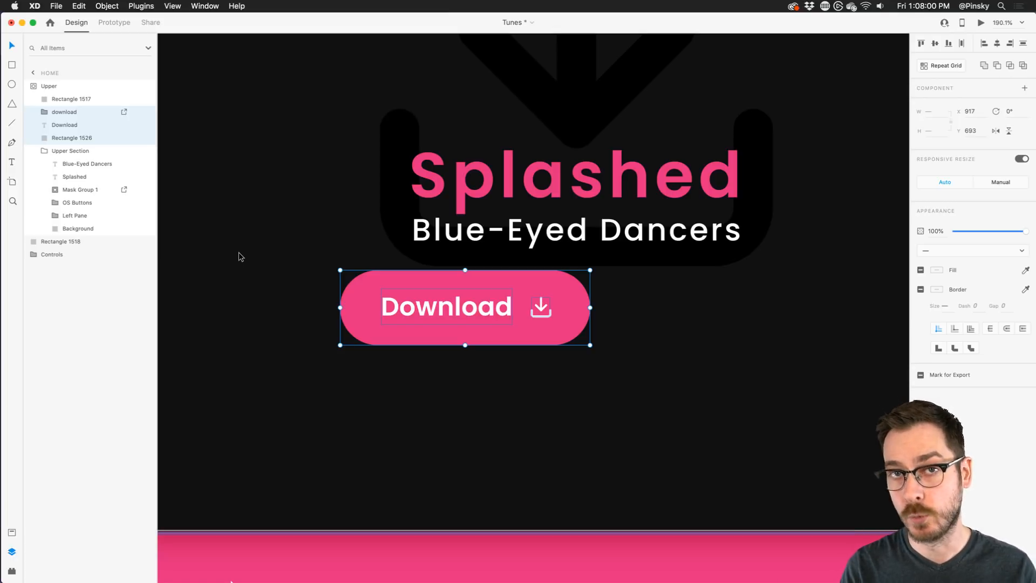
Step: Delete the oversized black download icon mask group behind the "Splashed" title
scroll(412, 363, "down", 5)
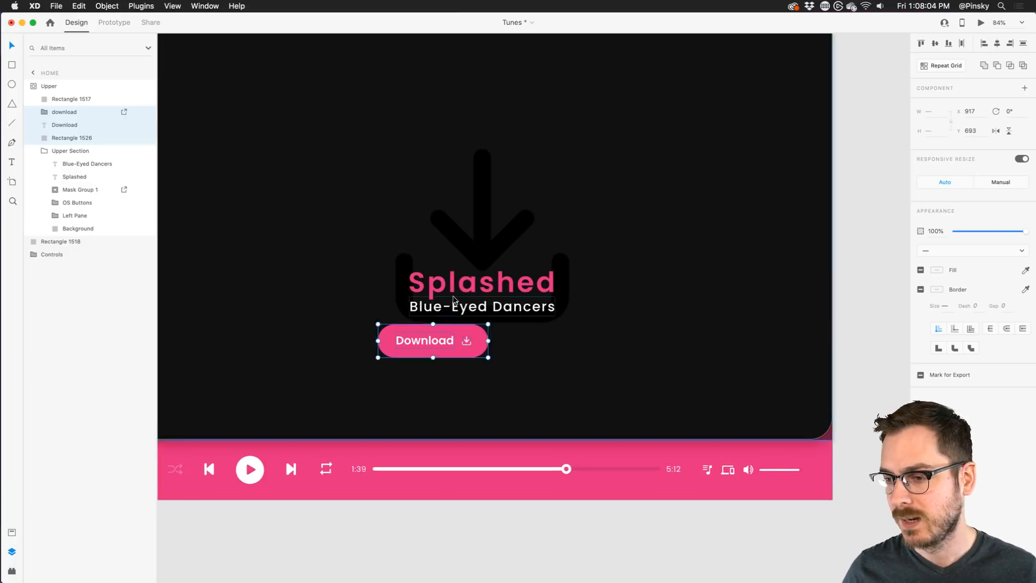
scroll(450, 302, "up", 3)
left_click(494, 238)
left_click_drag(492, 234, 531, 205)
key("super+z")
scroll(532, 204, "down", 5)
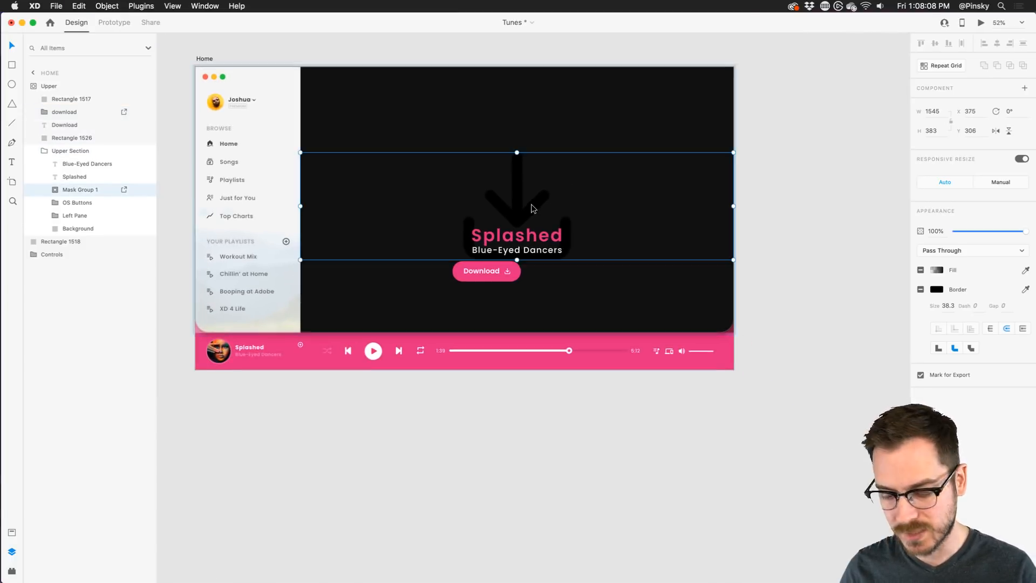
key("Delete")
scroll(500, 238, "up", 5)
scroll(457, 313, "down", 2)
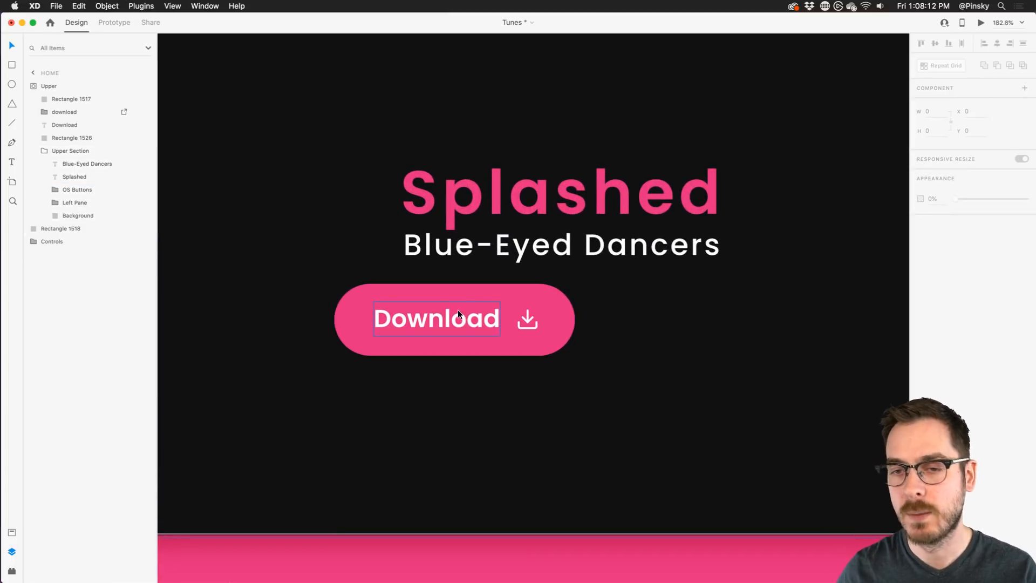
Step: Turn the "Download" label, its icon and the pink rounded rectangle into one component
left_click(457, 313)
scroll(478, 317, "up", 3)
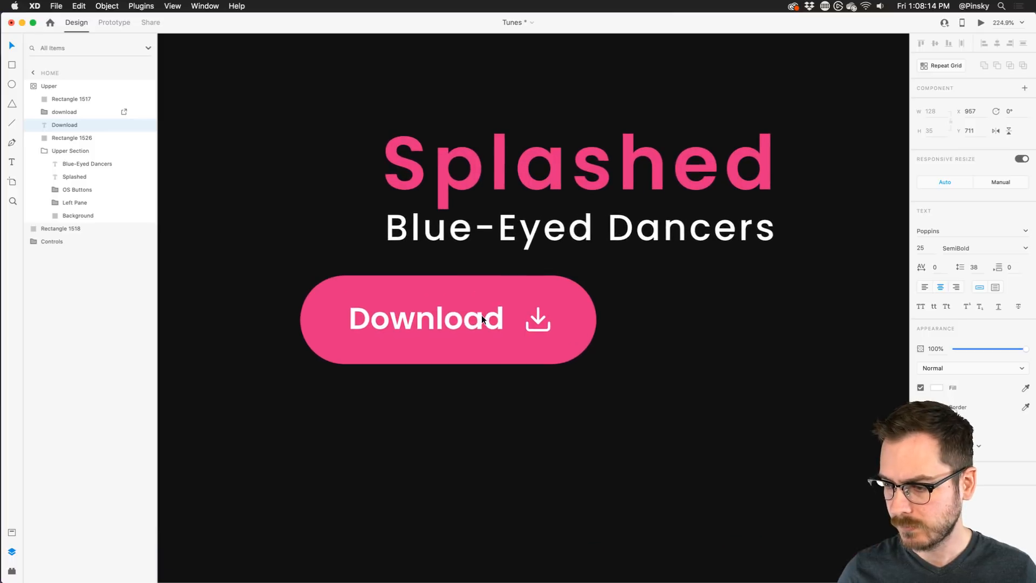
left_click(545, 287, "shift")
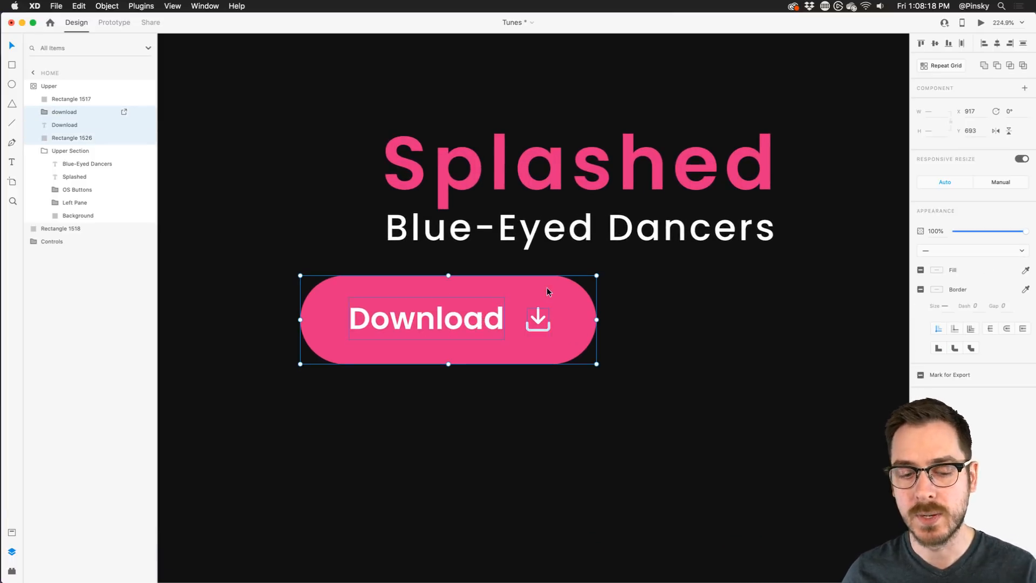
right_click(459, 281)
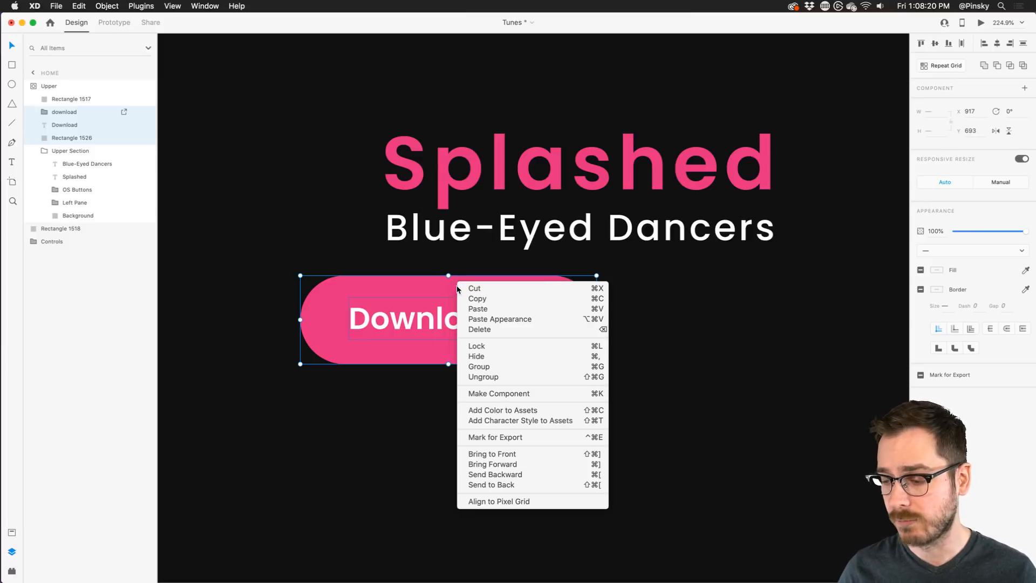
left_click(570, 397)
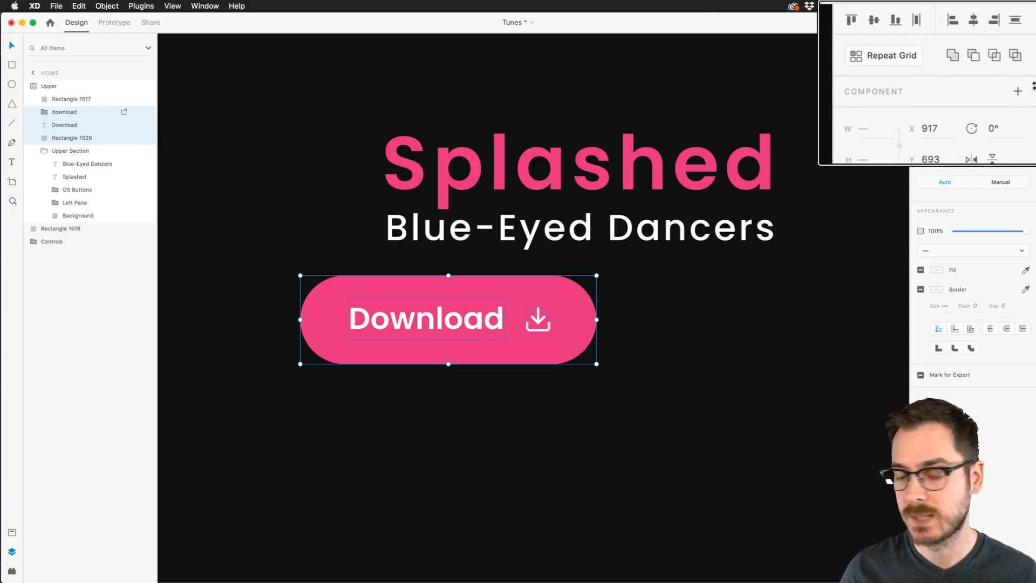
left_click(1018, 92)
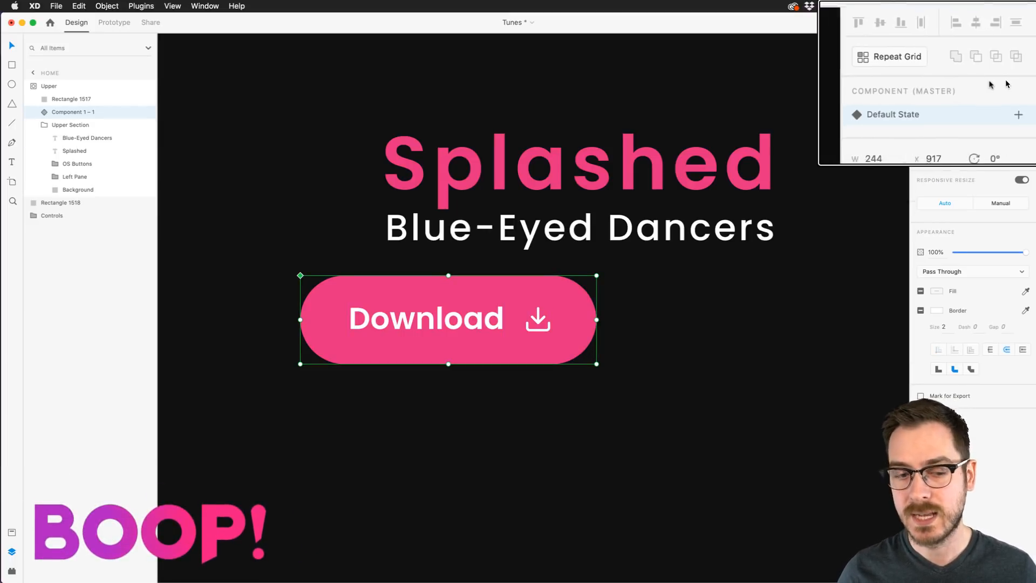
Step: Rename the new component in the document assets as "Download Button"
left_click(12, 533)
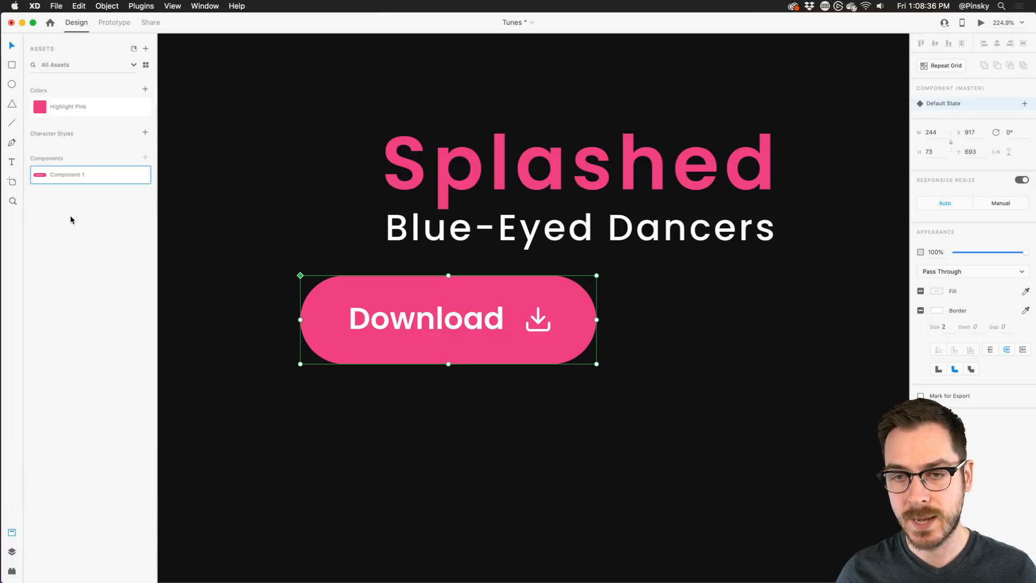
double_click(65, 175)
type("Download Button")
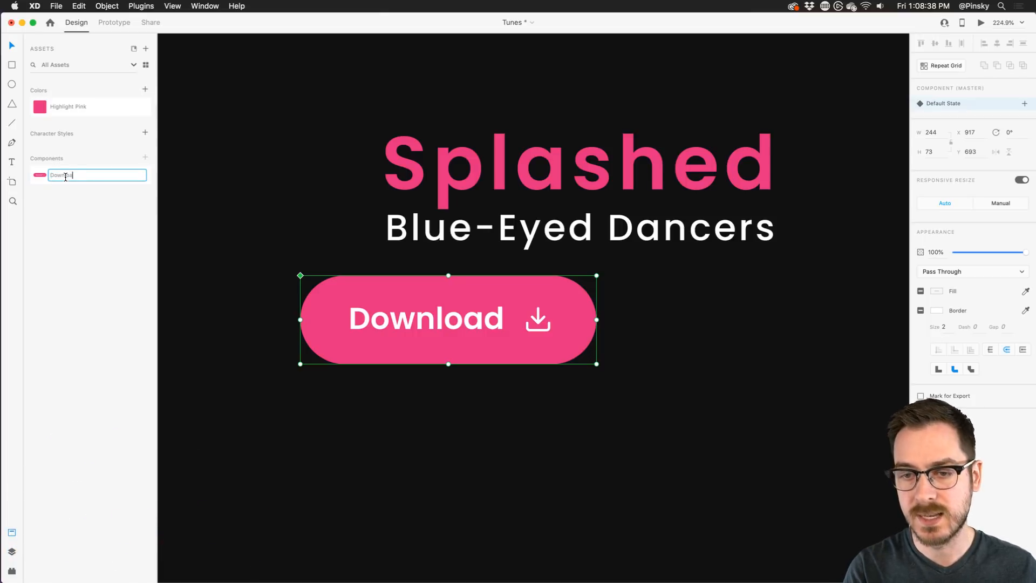
key("Return")
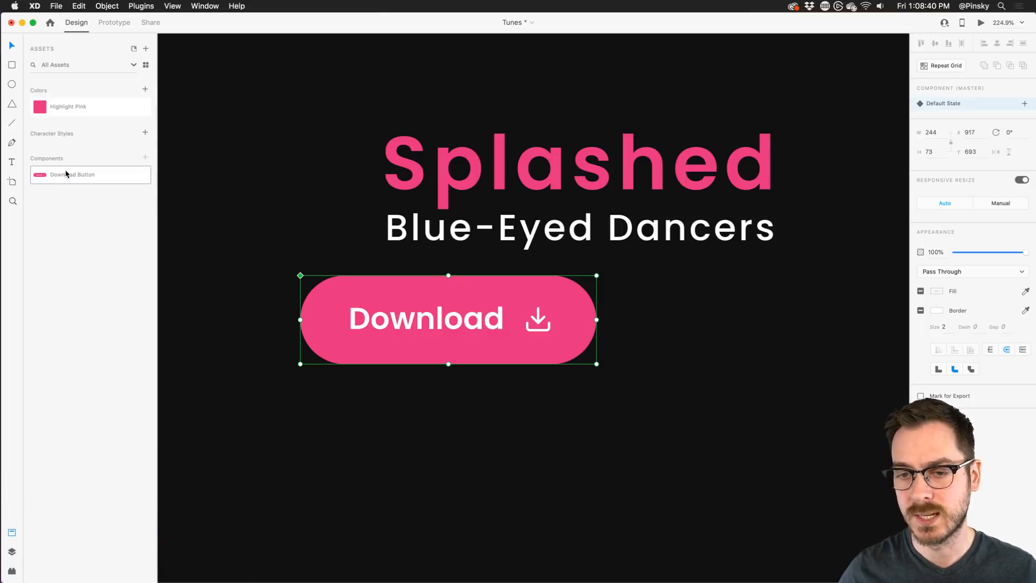
Step: Place two instances of the Download Button component on the dark artboard, one beside the original and one near the upper edge
scroll(202, 212, "down", 5)
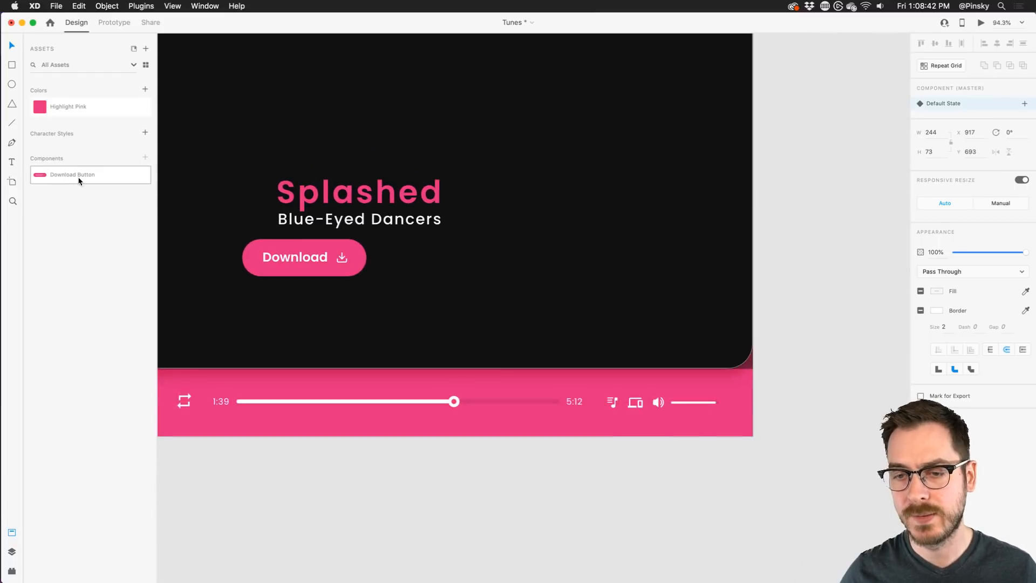
left_click_drag(79, 180, 509, 252)
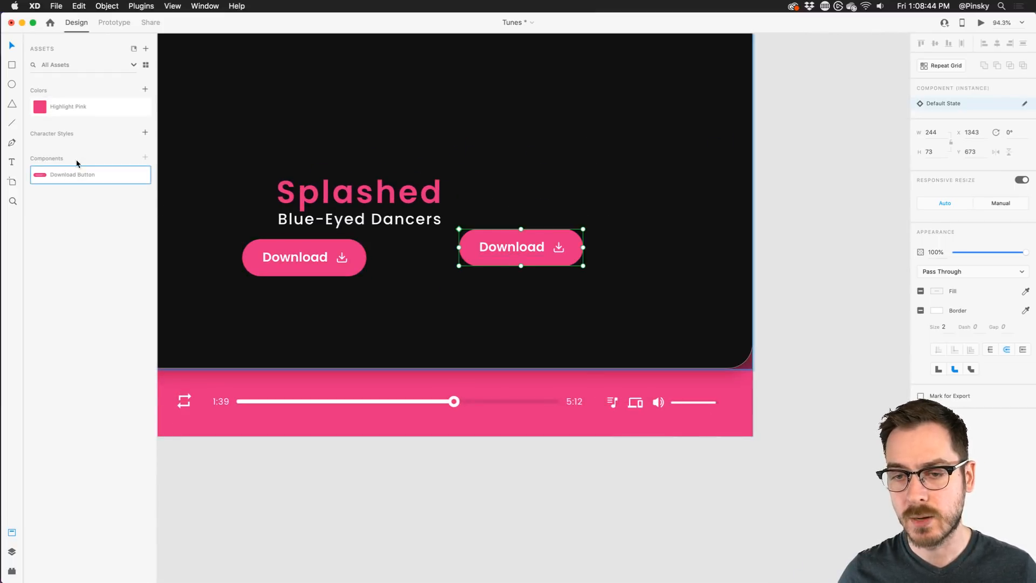
left_click_drag(70, 176, 622, 105)
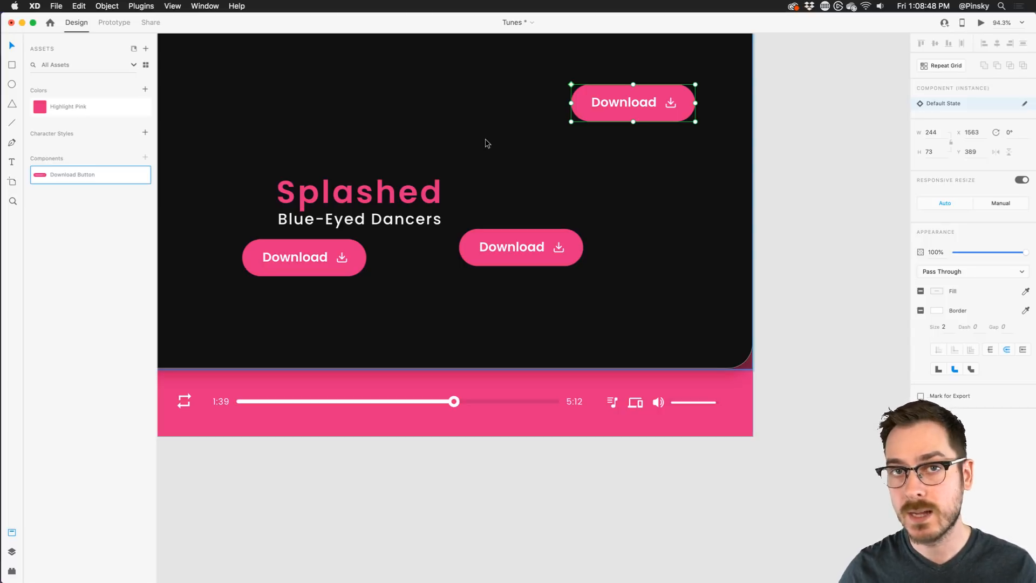
Step: Shift the "Download" label slightly left inside the main component, and undo the move
left_click(311, 243)
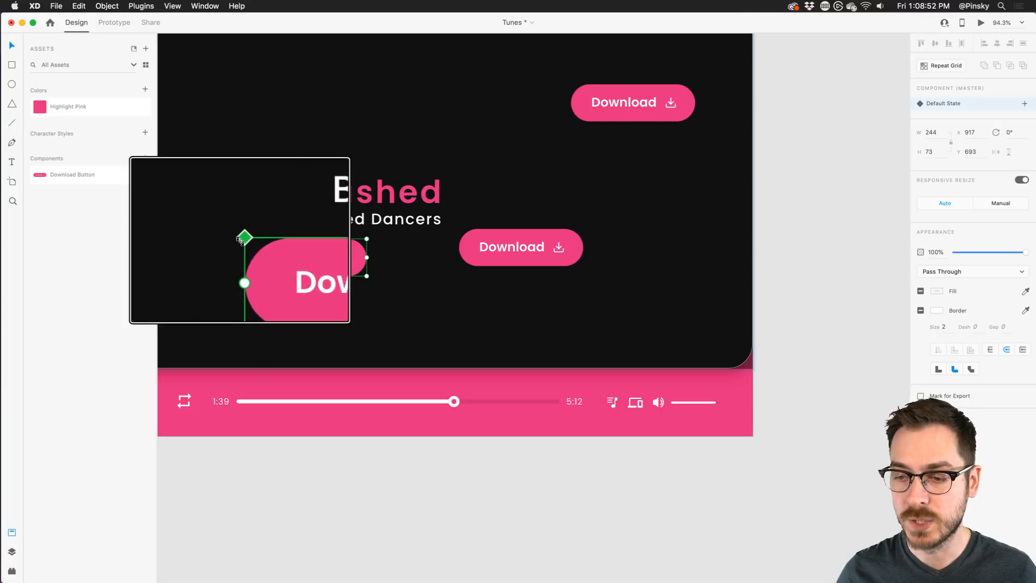
double_click(293, 261)
mouse_move(302, 252)
left_mouse_down()
mouse_move(274, 251)
mouse_move(286, 252)
left_mouse_up()
key("super+z")
Step: Square off the main button's pink rectangle to corner radius 0, and undo this together with the two placed instances
left_click(356, 253)
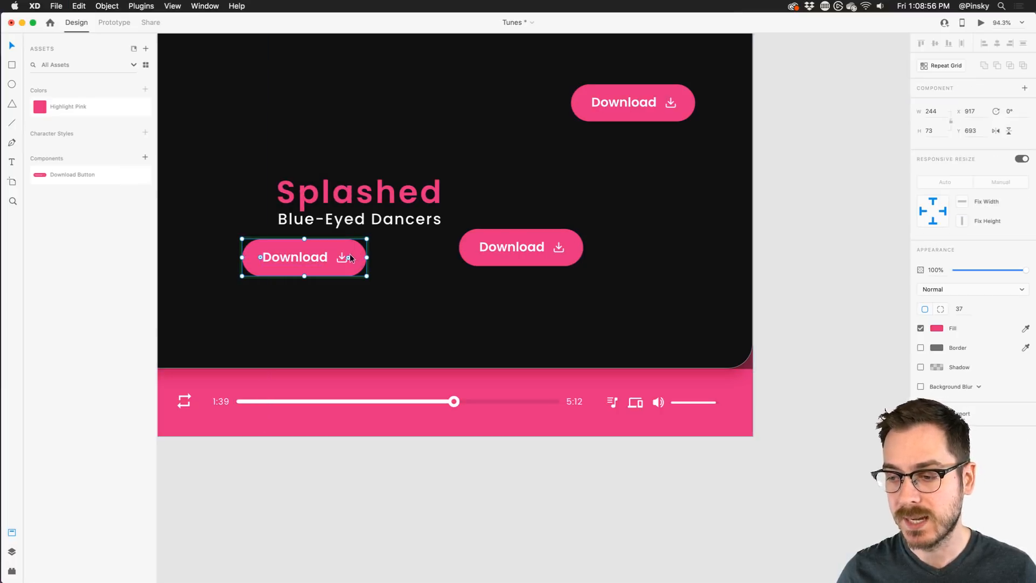
left_click_drag(354, 249, 429, 193)
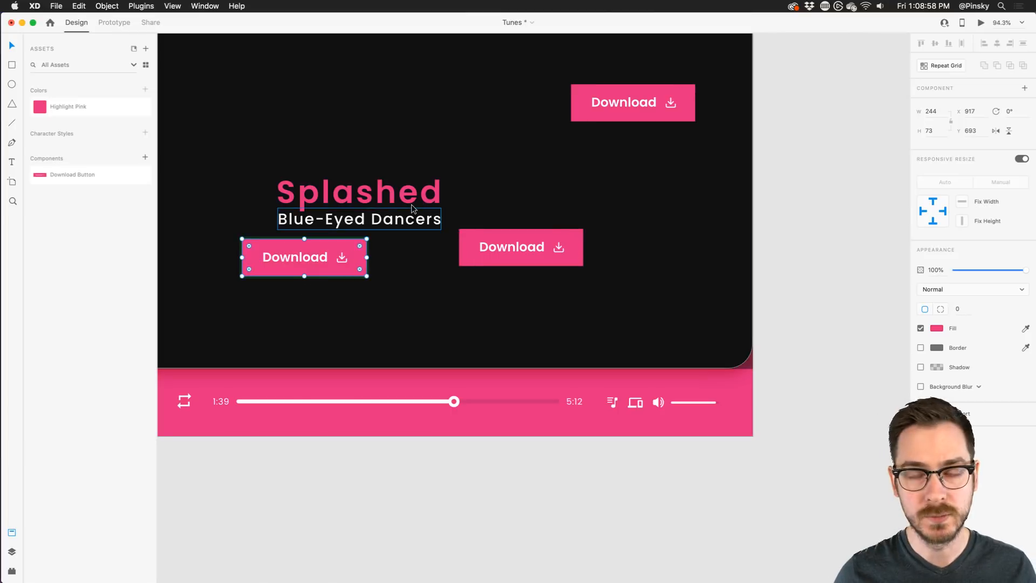
key("super+z")
key("super+z")
key("super+z")
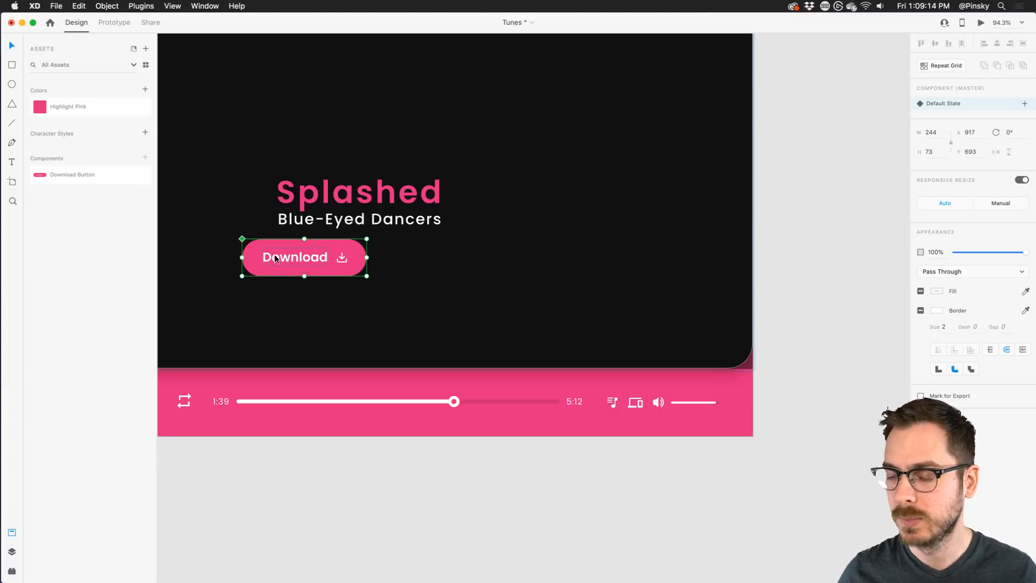
Step: Move the main Download Button to X 923, Y 696 and add a Hover State to it
scroll(263, 263, "up", 5)
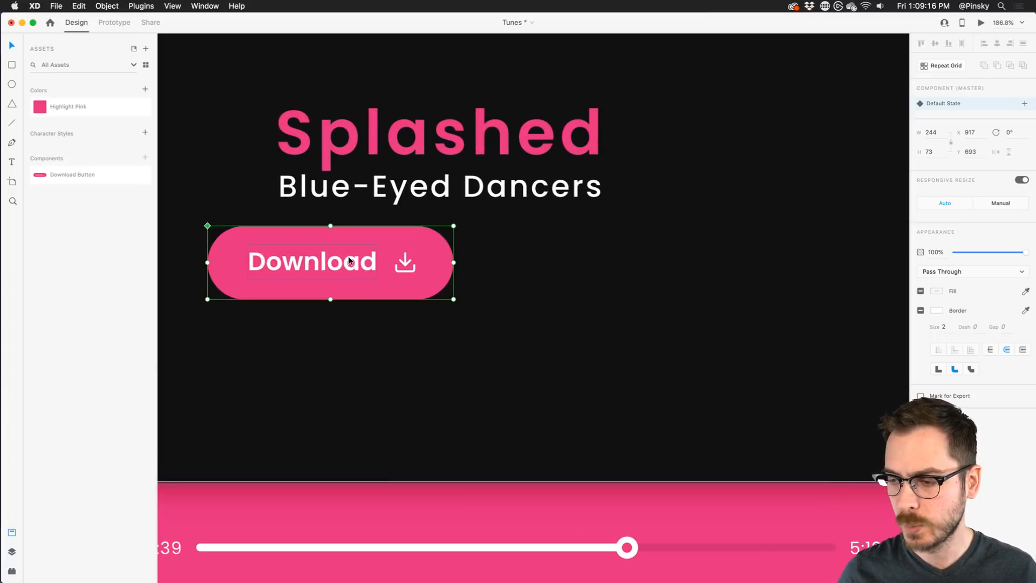
mouse_move(348, 255)
left_mouse_down()
mouse_move(361, 252)
mouse_move(355, 264)
left_mouse_up()
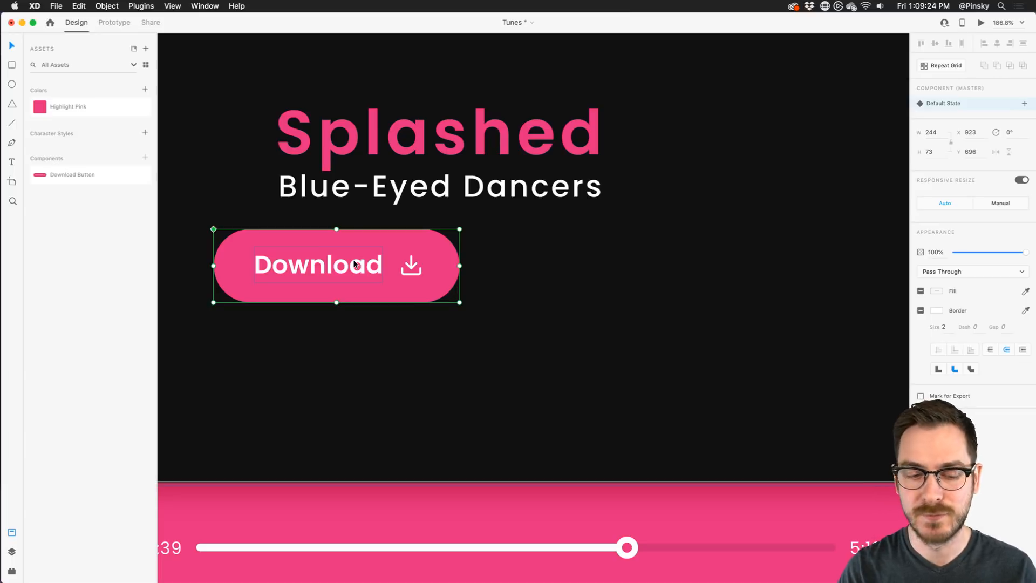
left_click(1017, 103)
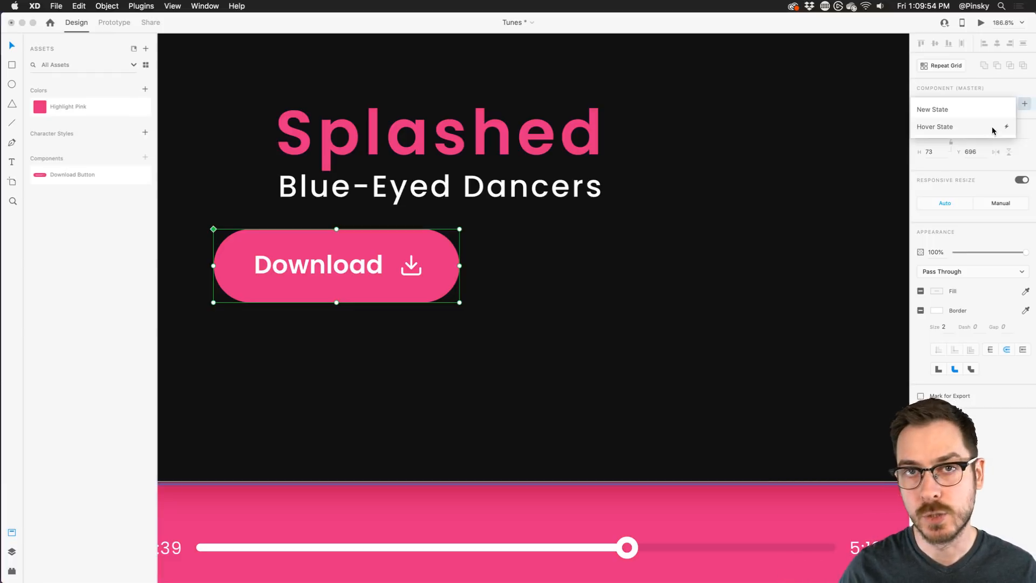
left_click(982, 128)
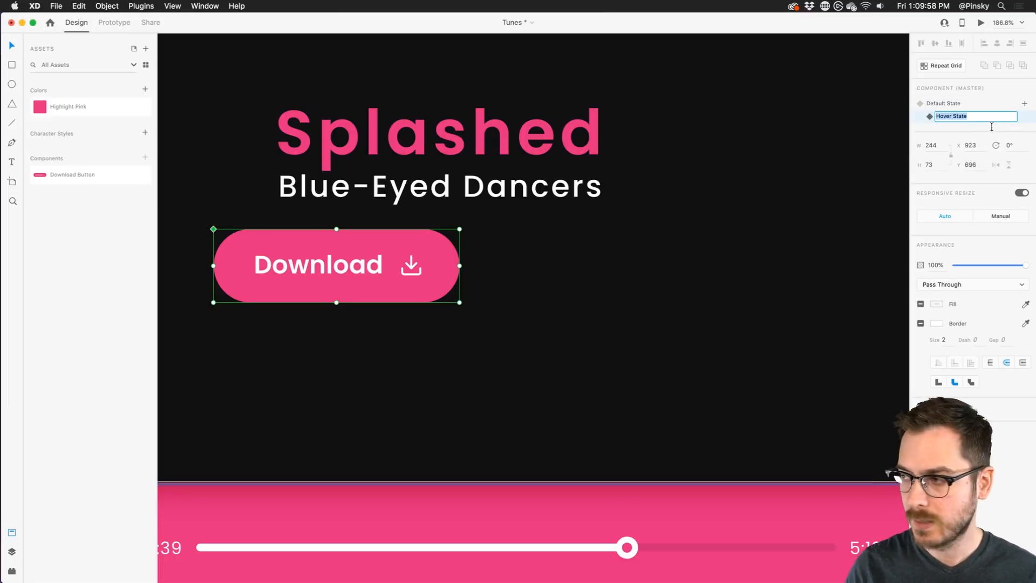
key("Return")
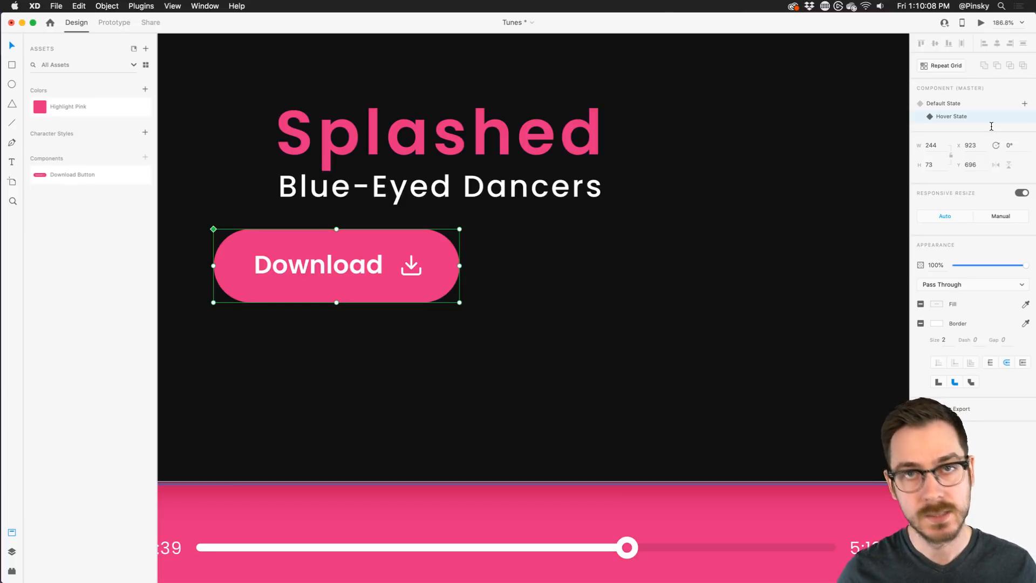
Step: Lighten the fill of the button's rounded rectangle to #FA57A2 in the Hover State
double_click(442, 250)
key("super+y")
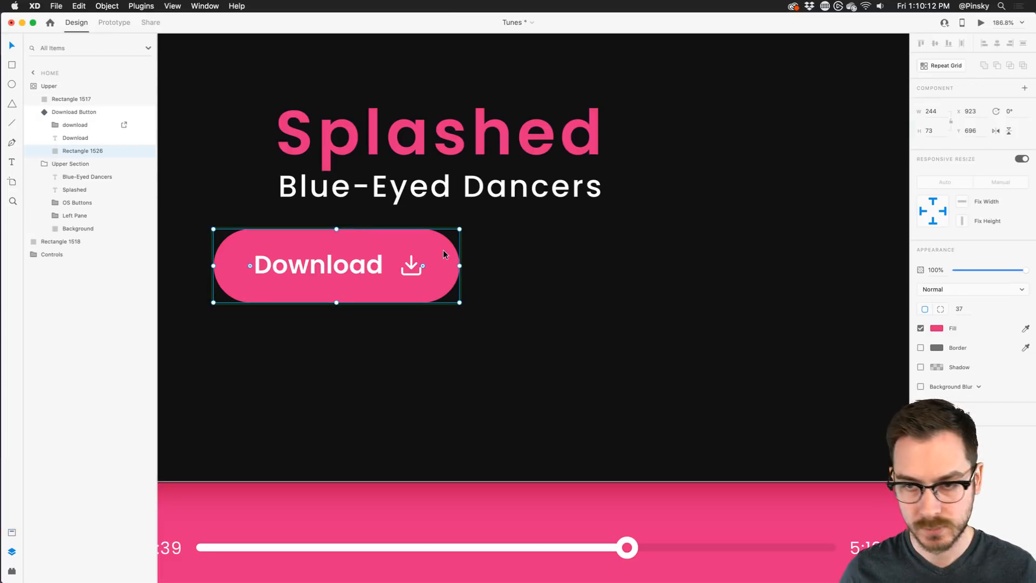
left_click(937, 328)
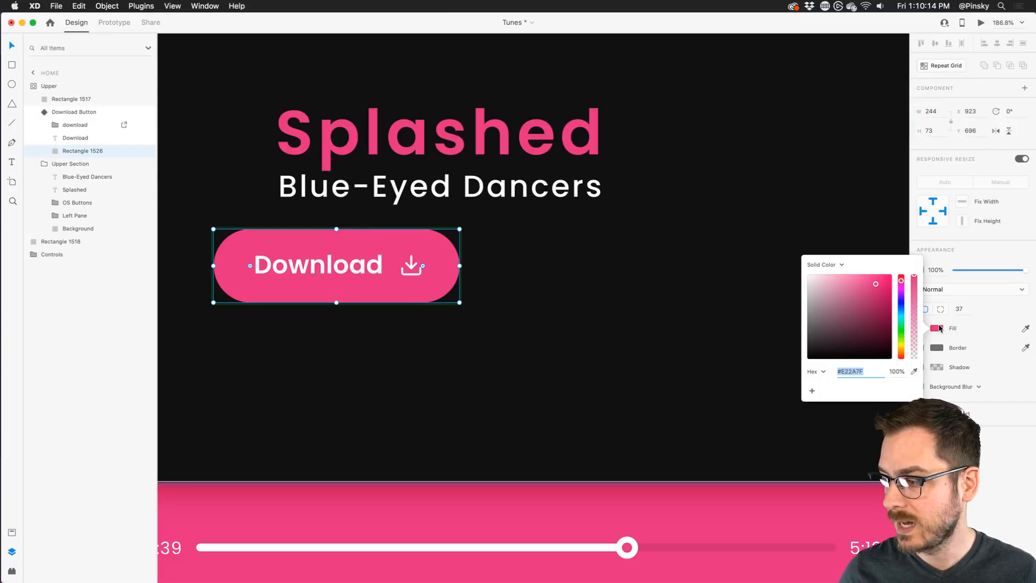
left_click_drag(869, 278, 863, 278)
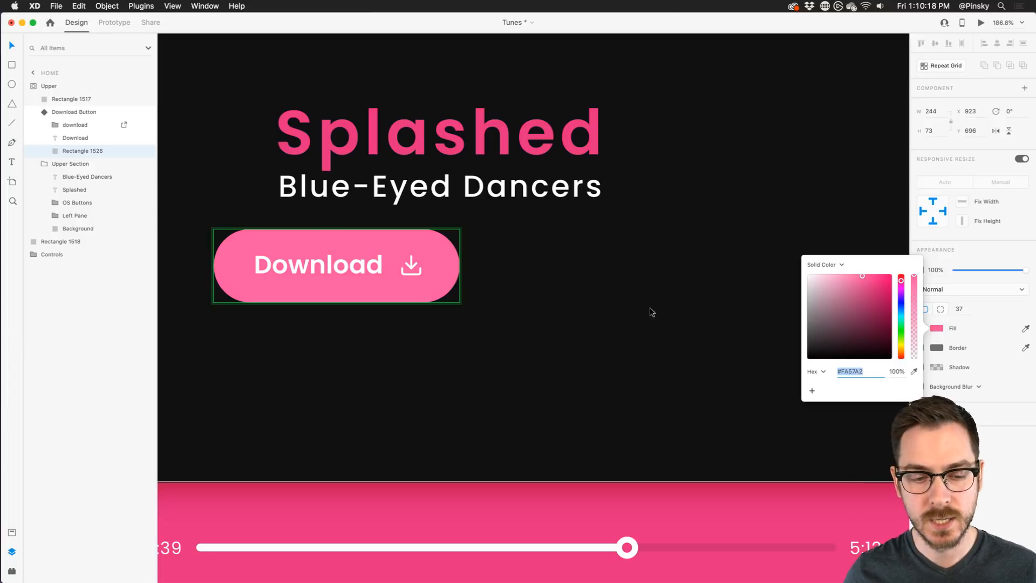
Step: Spread the download icon in the Hover State by moving its arrow paths up 3 px and its tray path down 3 px
left_click(411, 264)
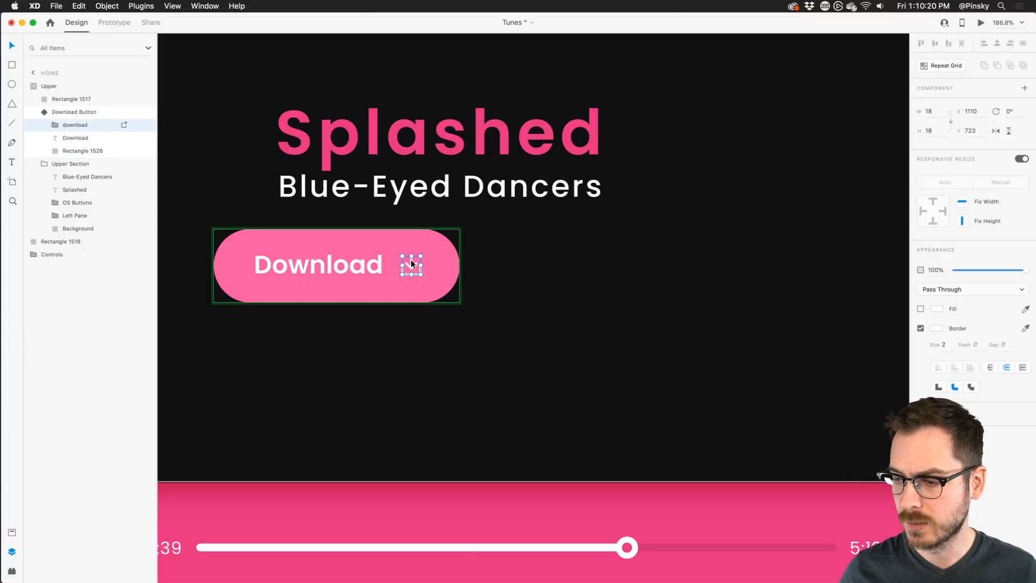
double_click(410, 260)
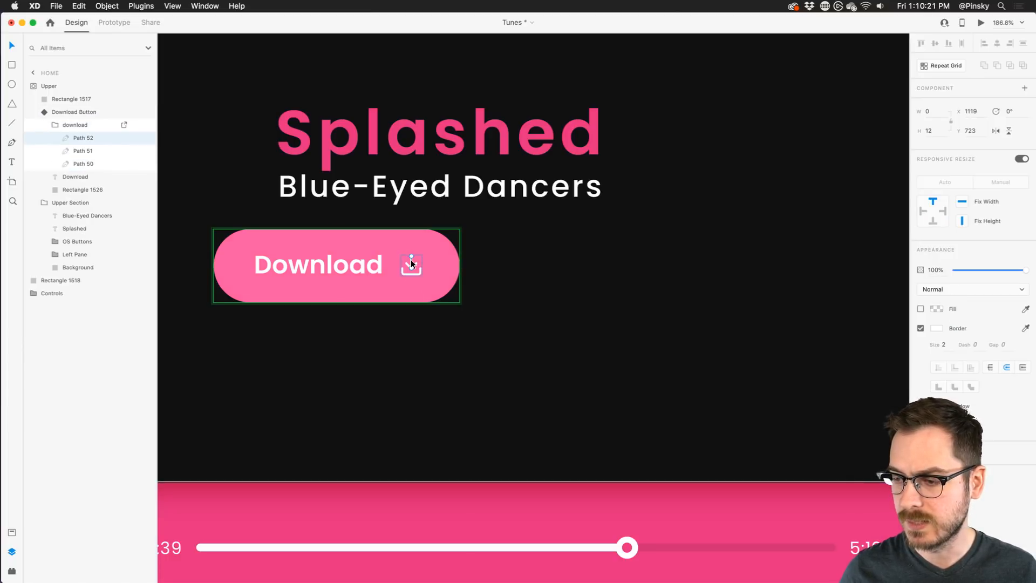
left_click(86, 151)
left_click(89, 139, "shift")
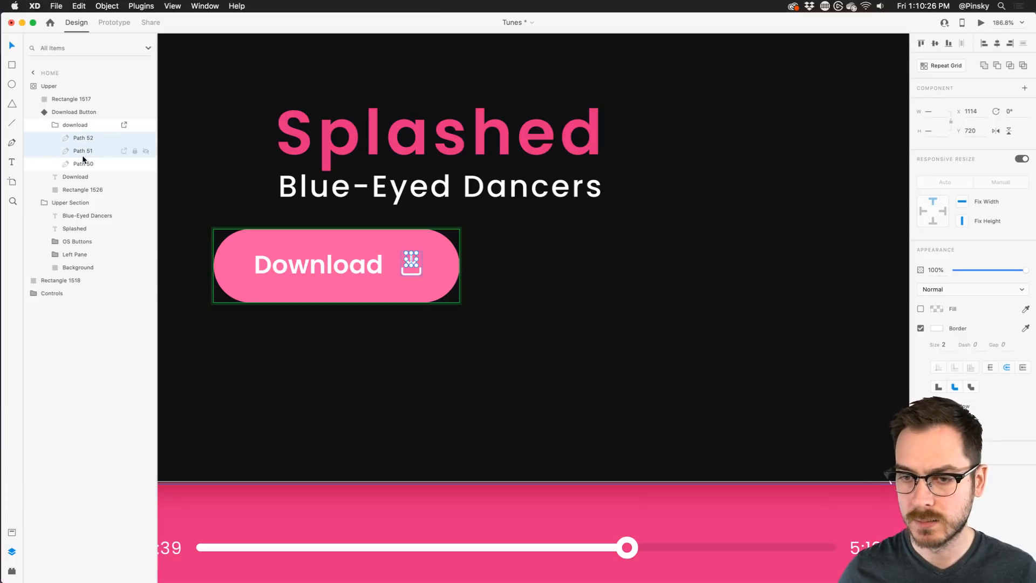
left_click(82, 162)
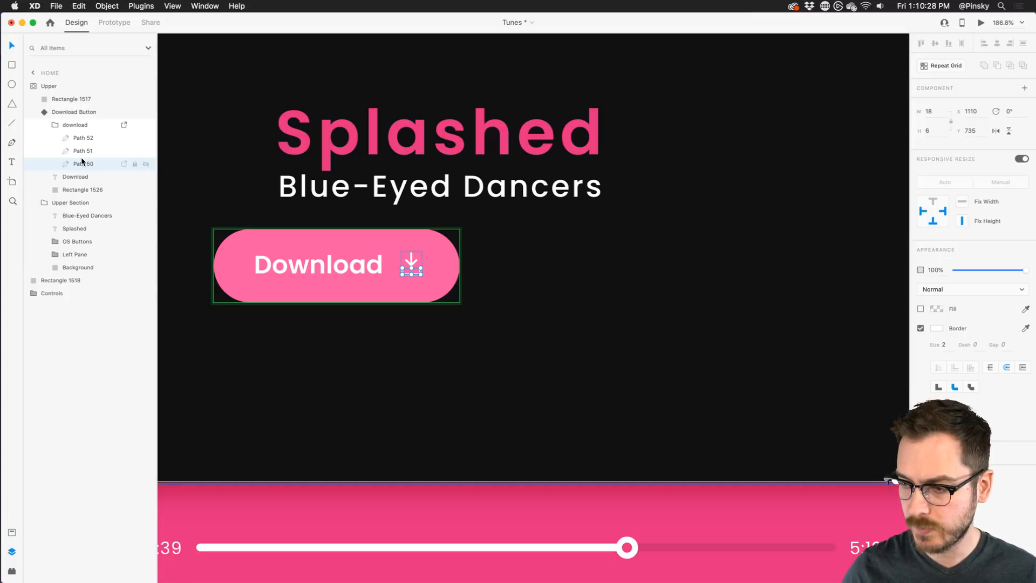
key("Escape")
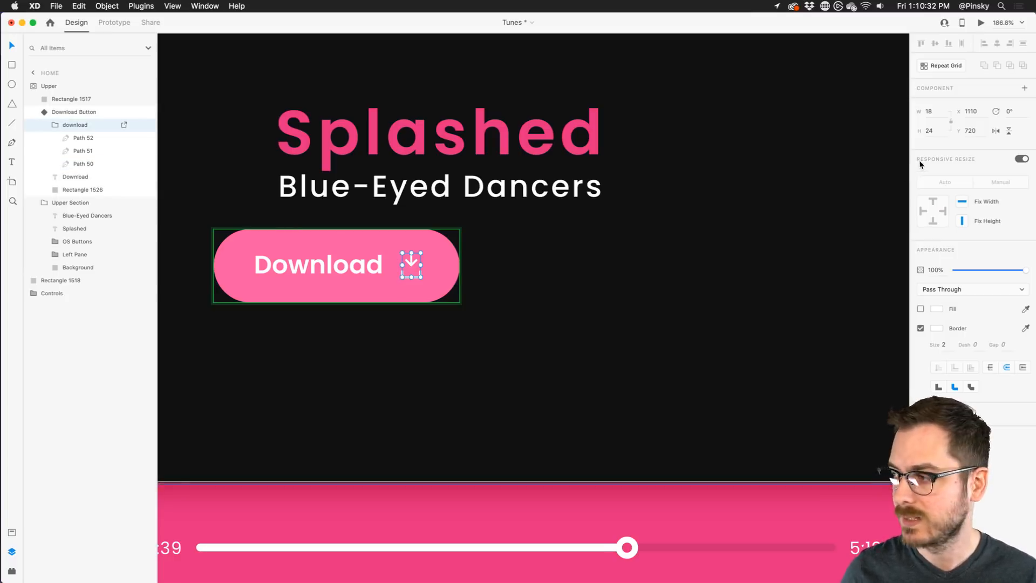
key("Escape")
Step: Compare the button's Default State with its Hover State, and test the hover effect in the preview
left_click(951, 116)
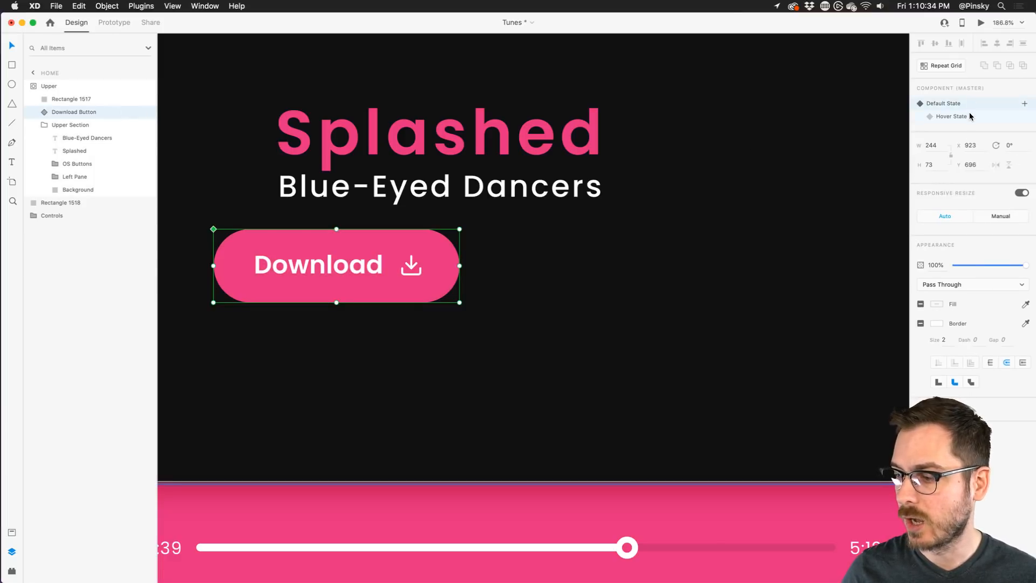
left_click(960, 104)
left_click(965, 116)
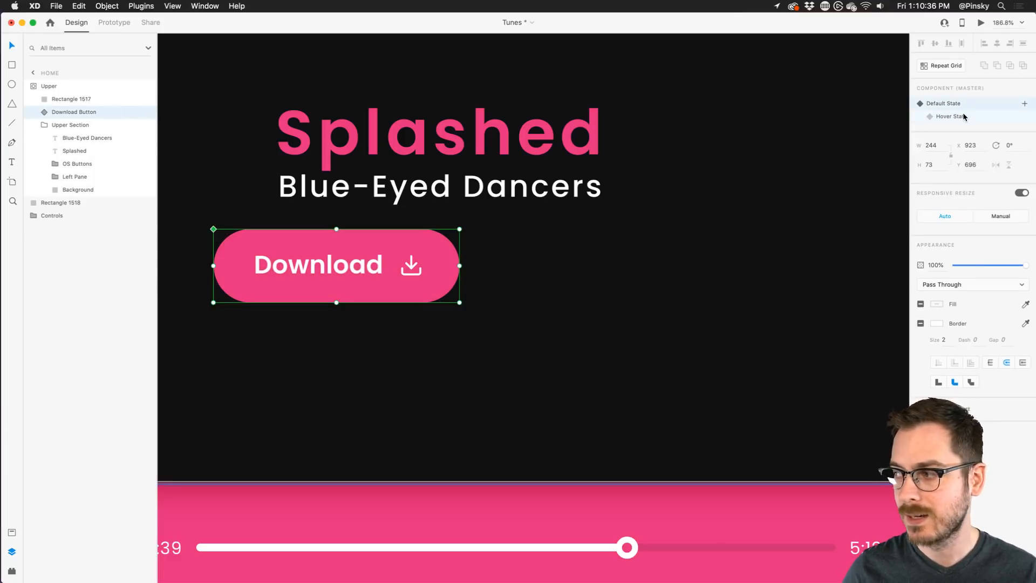
left_click(963, 104)
left_click(962, 104)
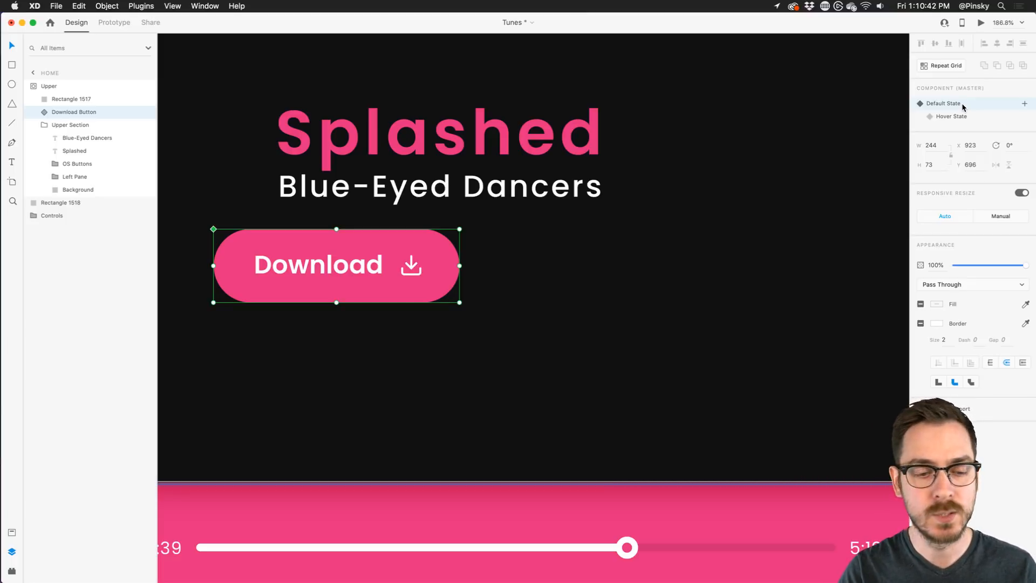
left_click(981, 23)
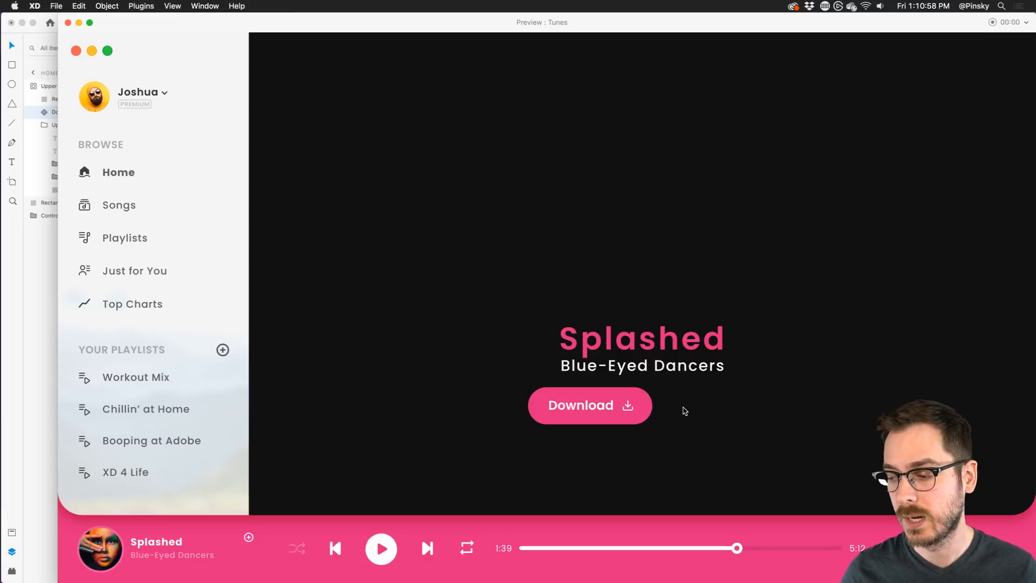
key("super+w")
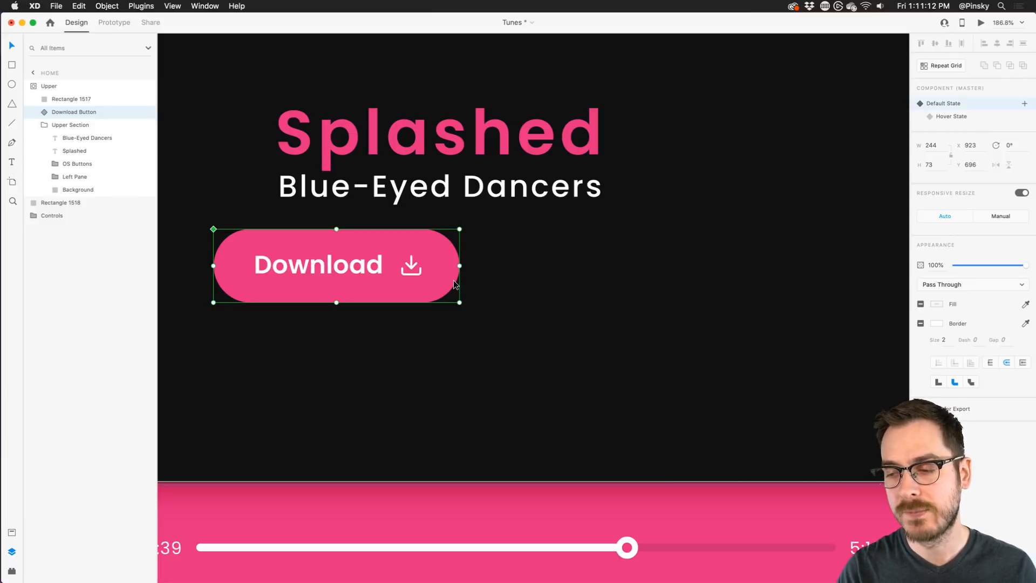
Step: Duplicate the Download Button beside the original, and delete the copy
left_click_drag(312, 242, 575, 264)
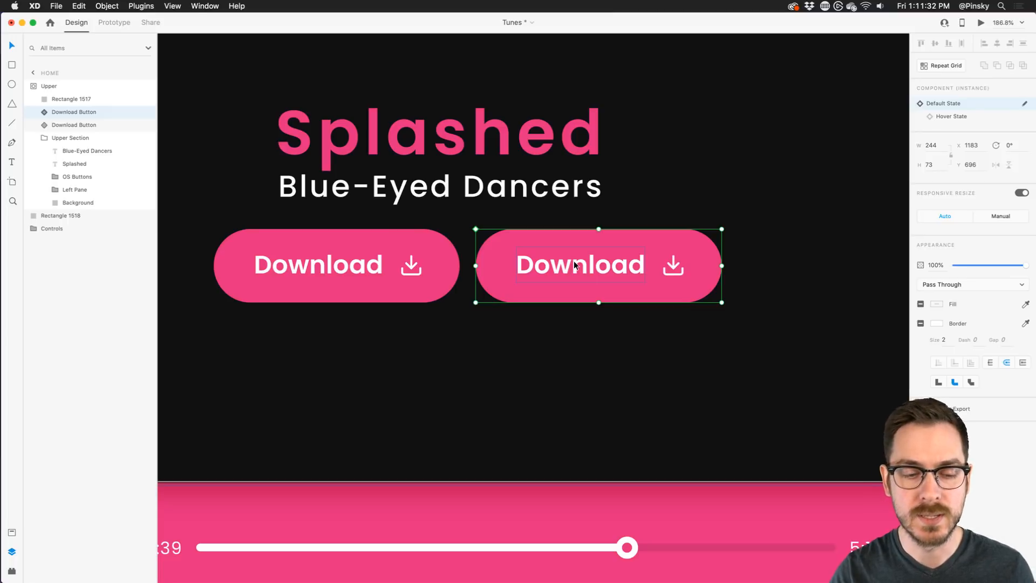
key("Delete")
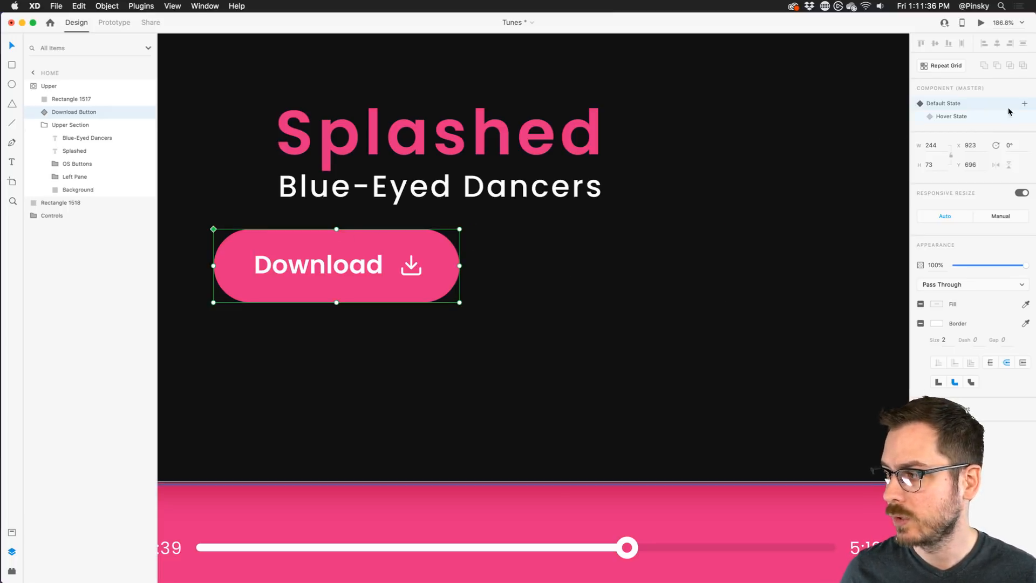
Step: Add a new state named "Outlined" to the main Download Button component
left_click(1025, 103)
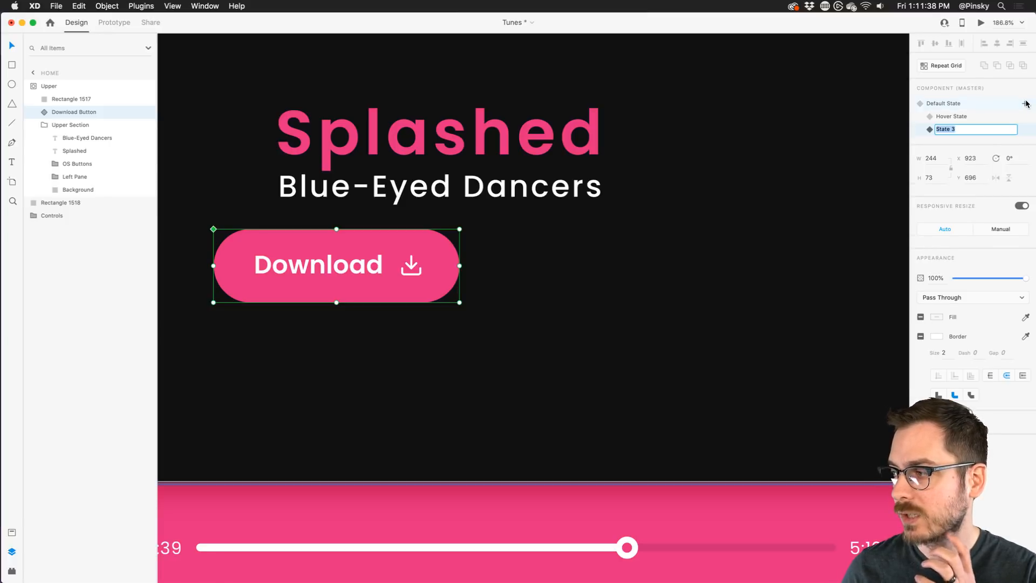
type("Outlined")
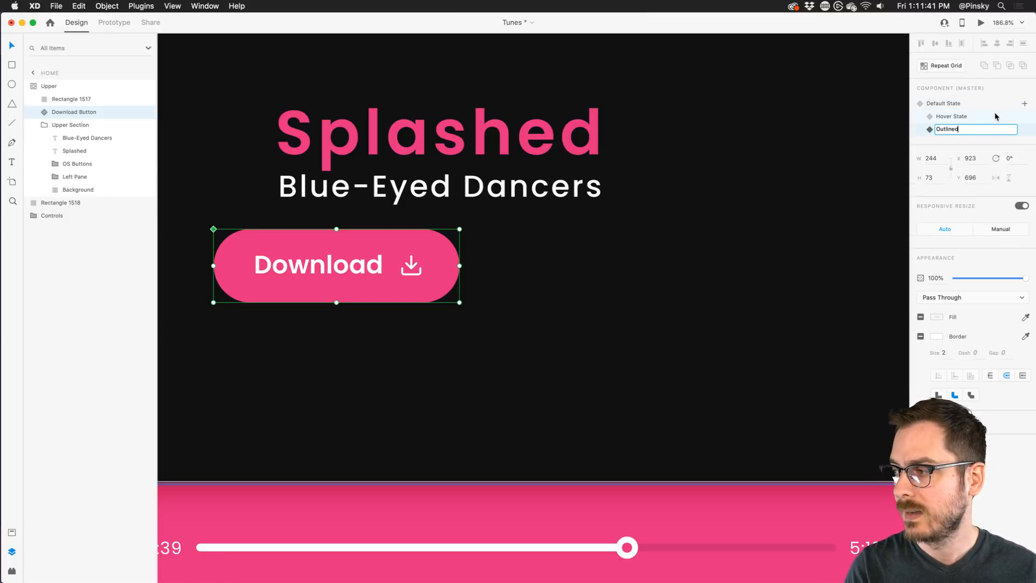
key("Return")
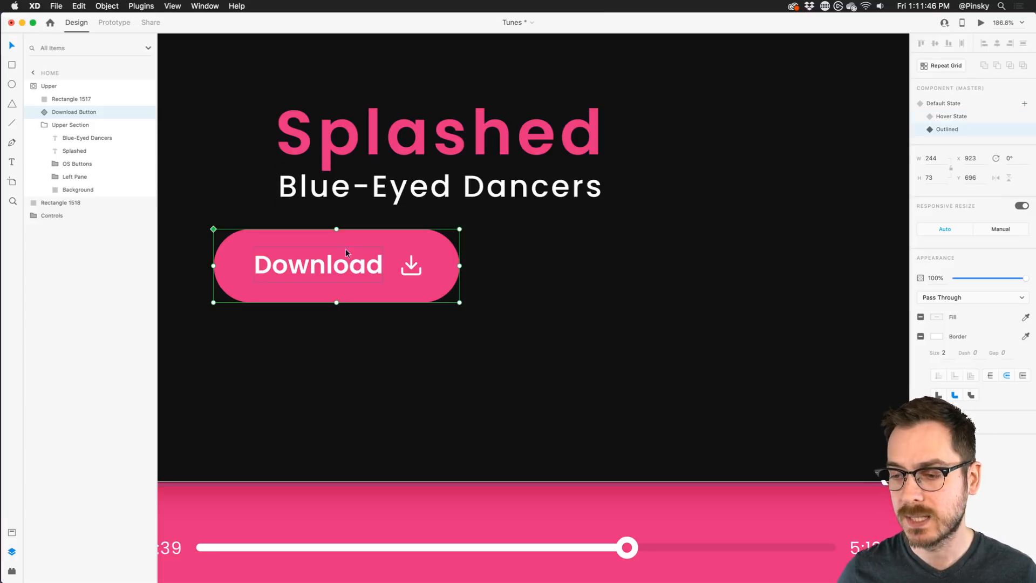
Step: Delete the download icon from the Outlined state and change the label to "Play Now", centered on the button
double_click(412, 262)
key("Delete")
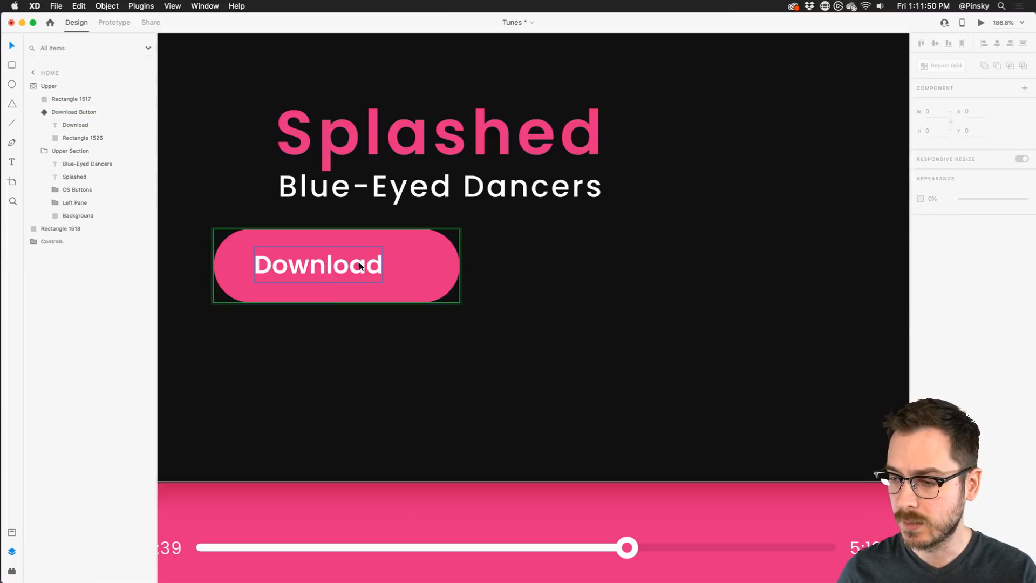
double_click(352, 270)
type("Playt")
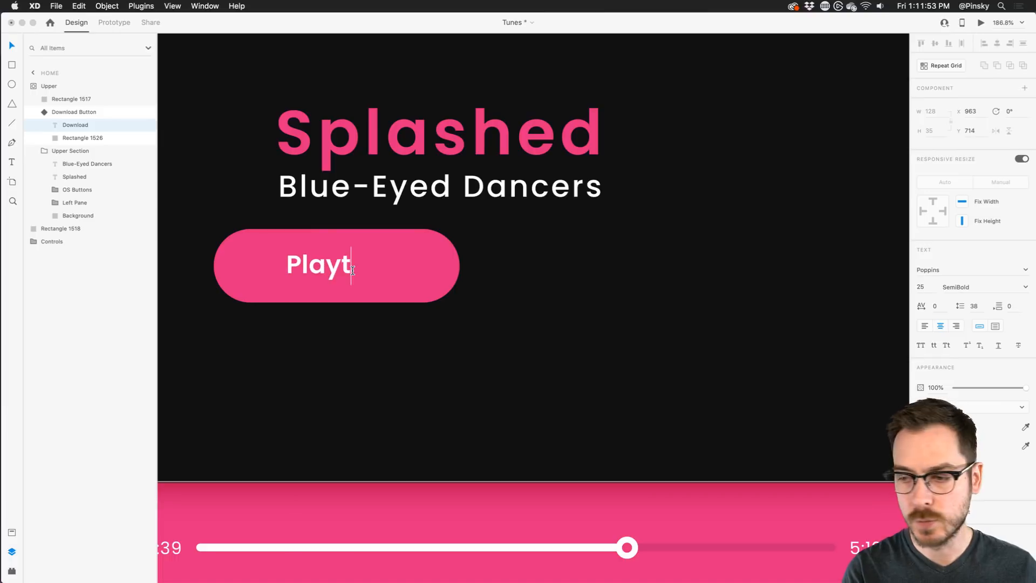
key("BackSpace")
type("Now")
key("Escape")
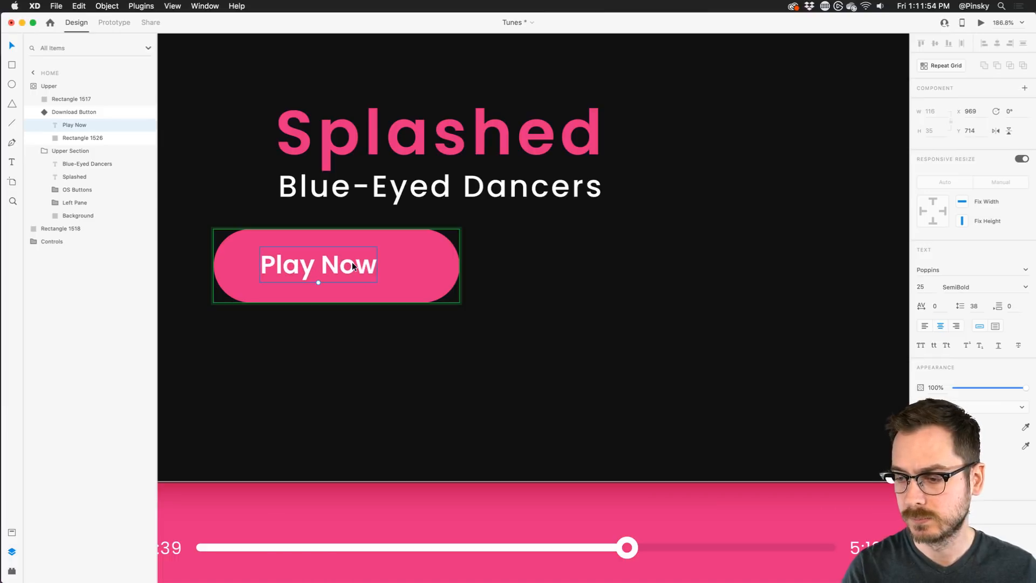
Step: Turn off the fill and turn on the border of the button's rounded rectangle in the Outlined state
left_click(426, 256)
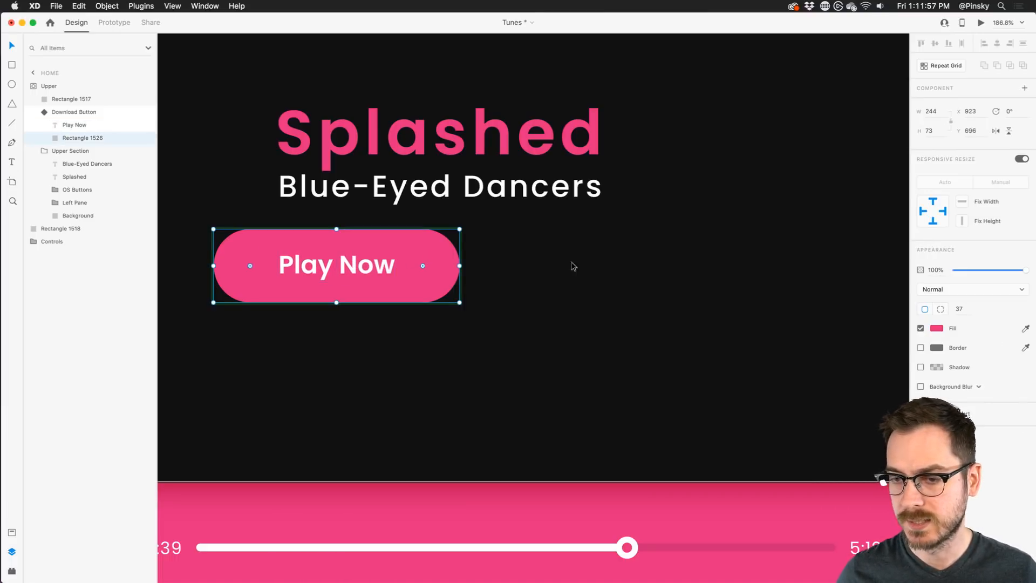
left_click(921, 328)
left_click(920, 347)
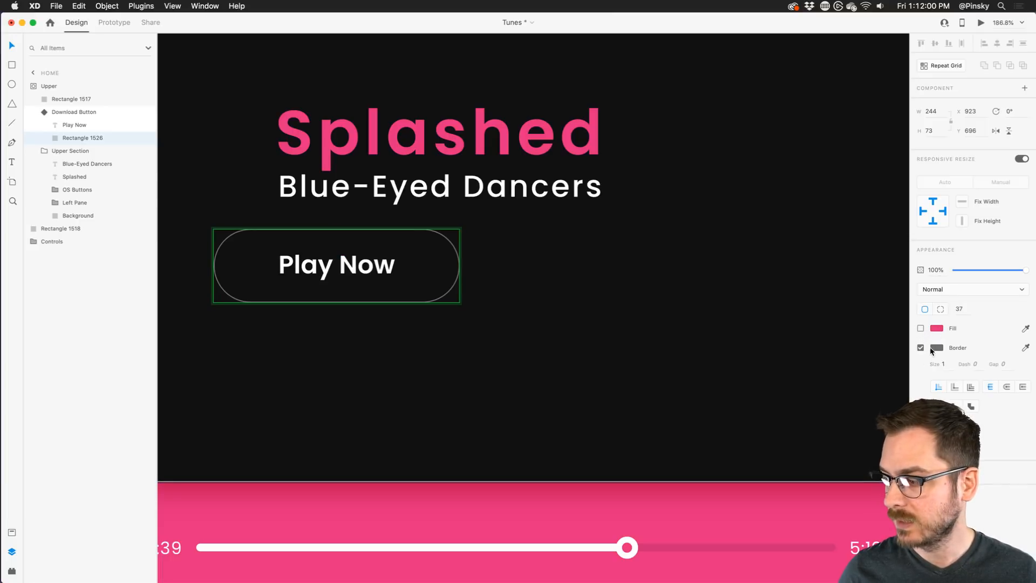
Step: Set the border of the Outlined state's rounded rectangle to white (#FFFFFF) with size 3
left_click(937, 348)
left_click_drag(852, 327, 781, 269)
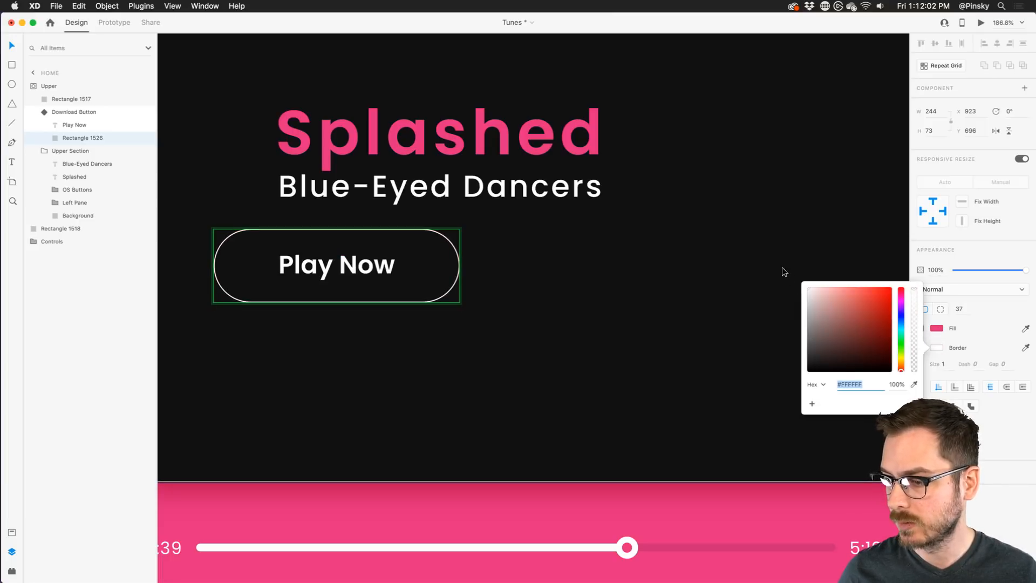
left_click(944, 366)
type("12")
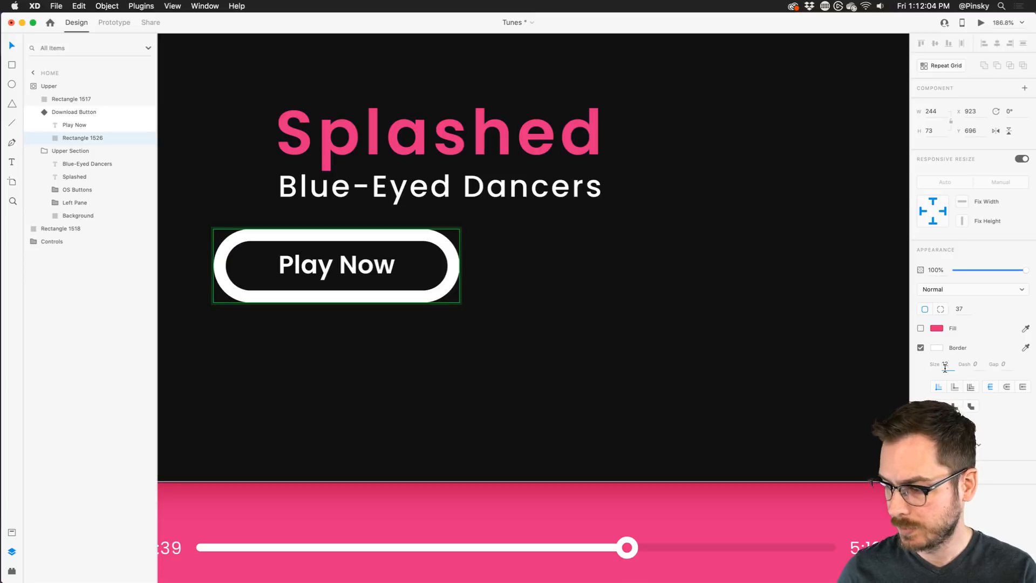
key("Down")
key("Down")
key("Down")
key("Down")
key("Down")
key("Down")
key("Down")
key("Down")
key("Down")
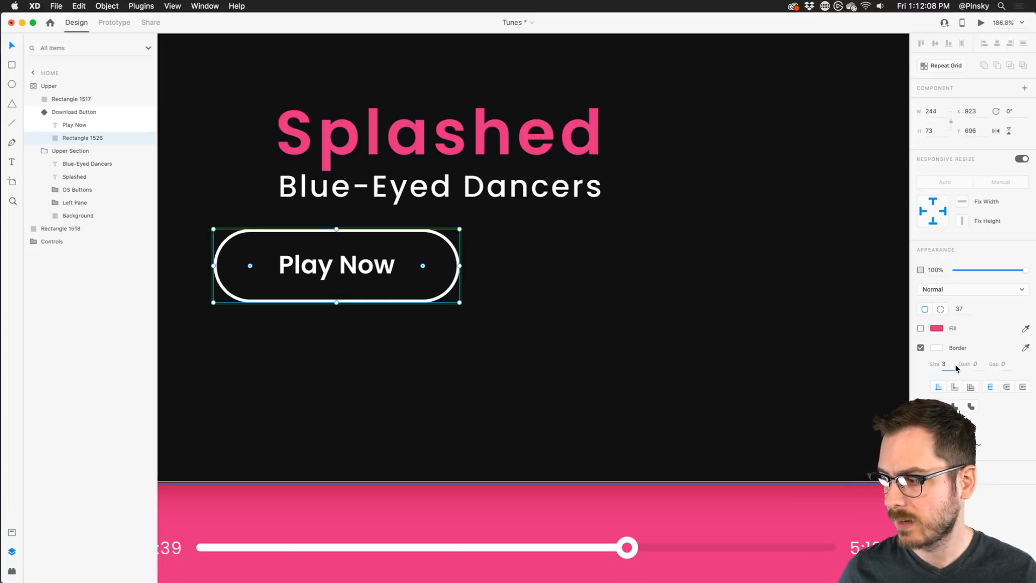
key("Return")
Step: Narrow the outlined rounded rectangle symmetrically to a width of 188 and centre the Play Now label inside it
key("alt")
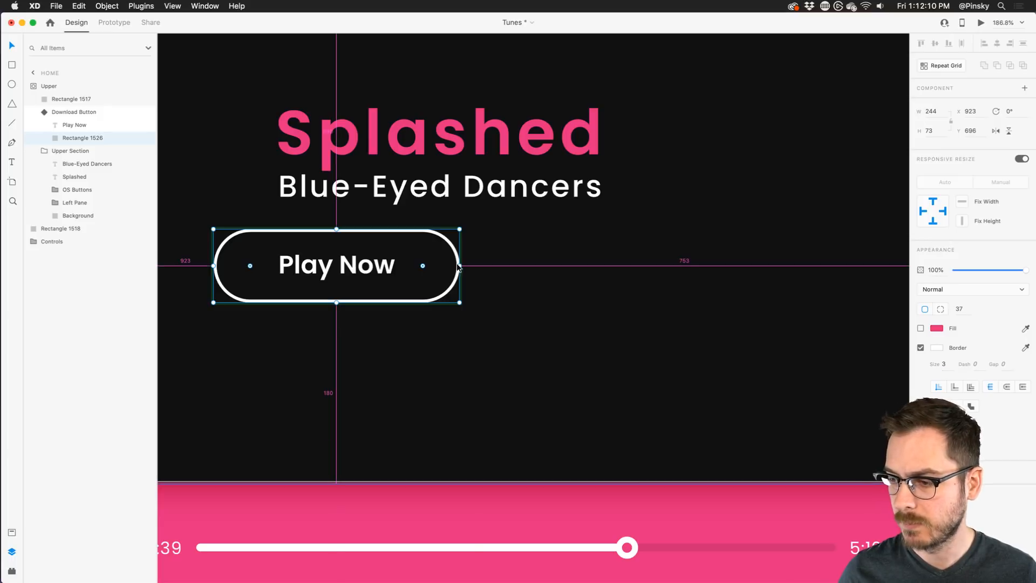
left_click_drag(459, 267, 430, 267)
left_click(332, 263)
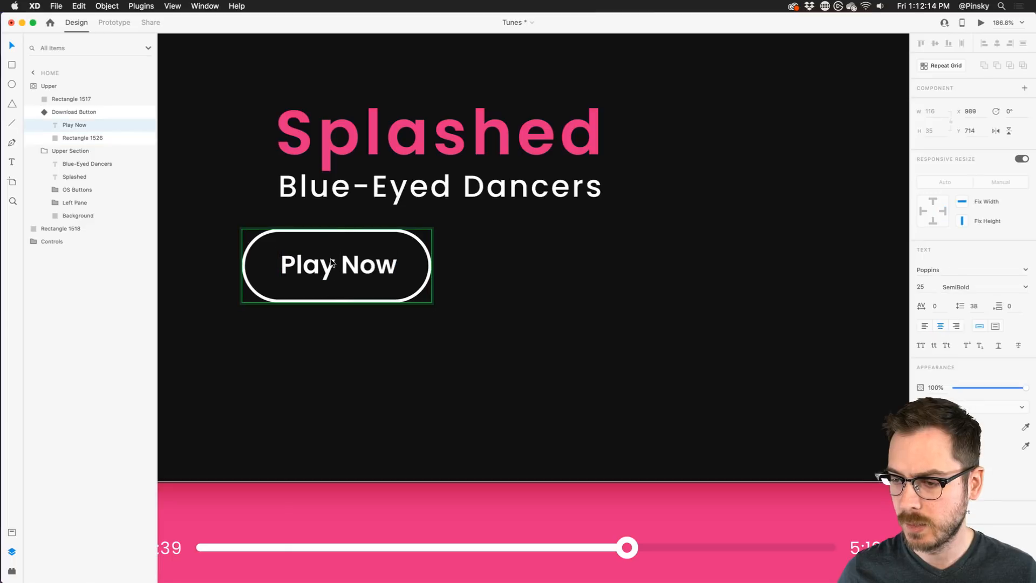
key("Escape")
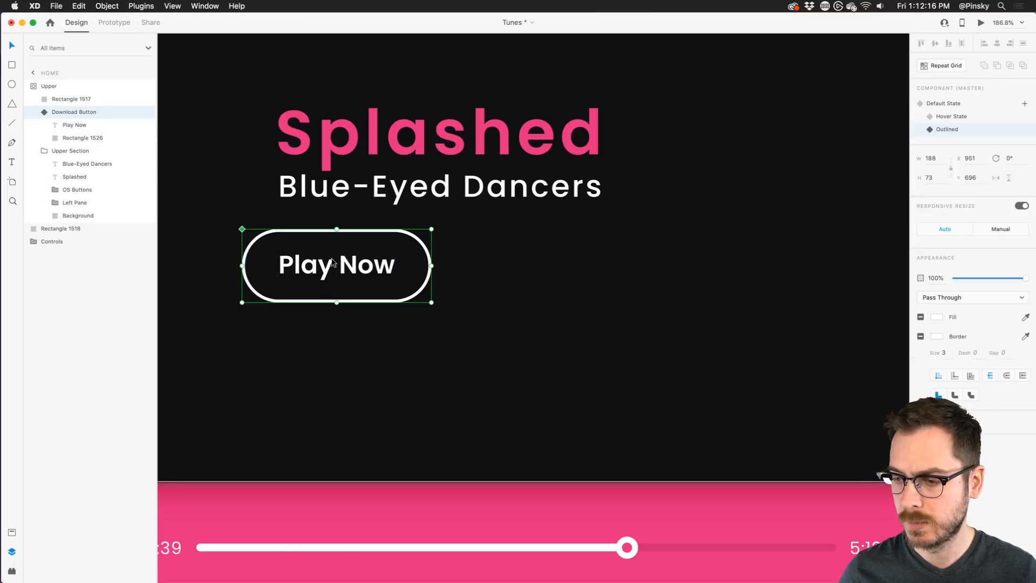
Step: Preview the Download Button's Hover and Outlined states and return the component to Default State
left_click(948, 117)
left_click(943, 103)
left_click(950, 116)
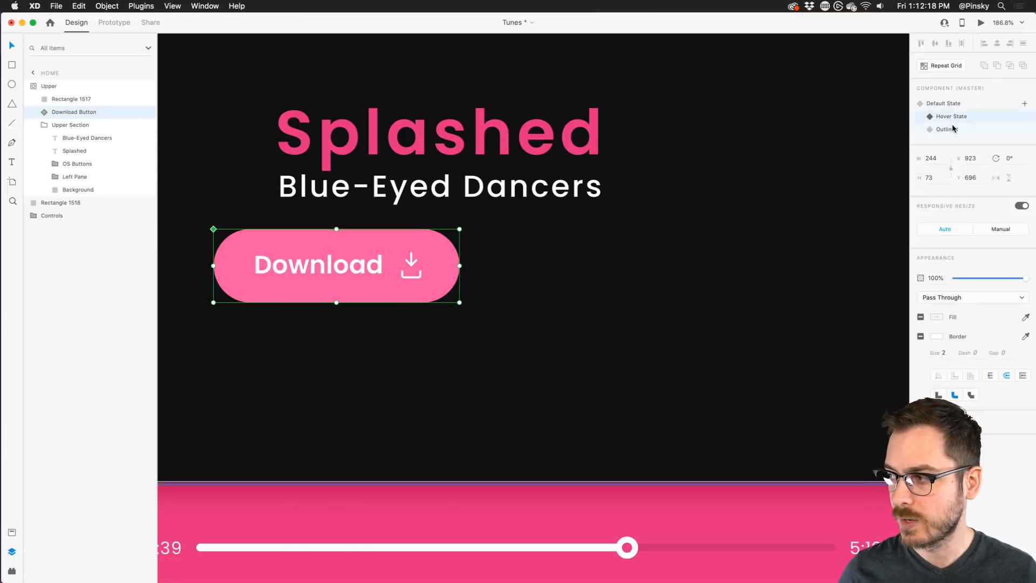
left_click(951, 130)
left_click(943, 103)
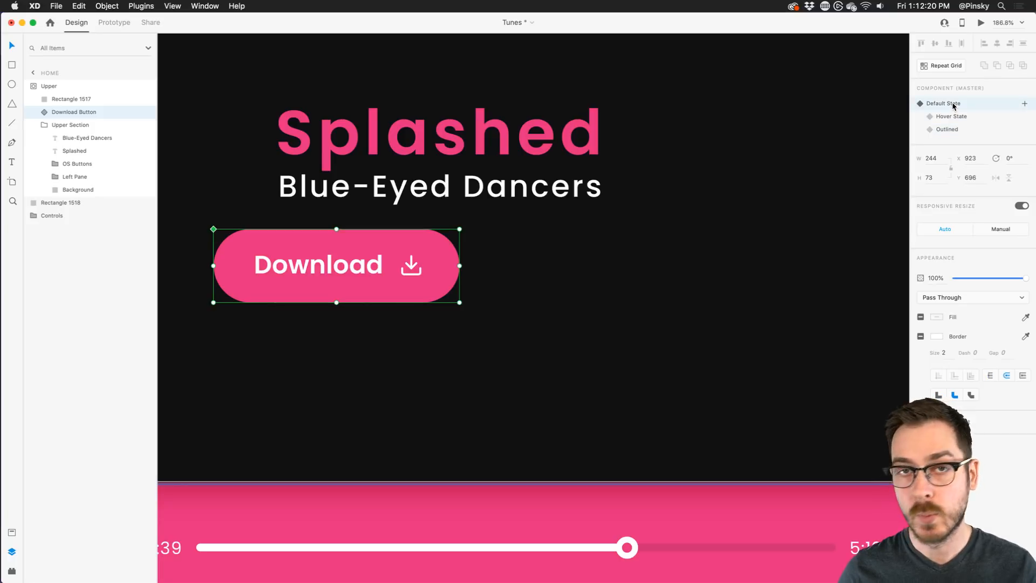
Step: Duplicate the Download Button beside the original and set the copy to the Outlined state
left_click_drag(294, 265, 573, 264)
left_click(950, 130)
Step: Select both buttons and shift them together to X 906, roughly centred beneath the Splashed heading
left_click(387, 265, "shift")
mouse_move(385, 265)
left_mouse_down()
mouse_move(353, 263)
mouse_move(380, 265)
left_mouse_up()
scroll(379, 266, "down", 10)
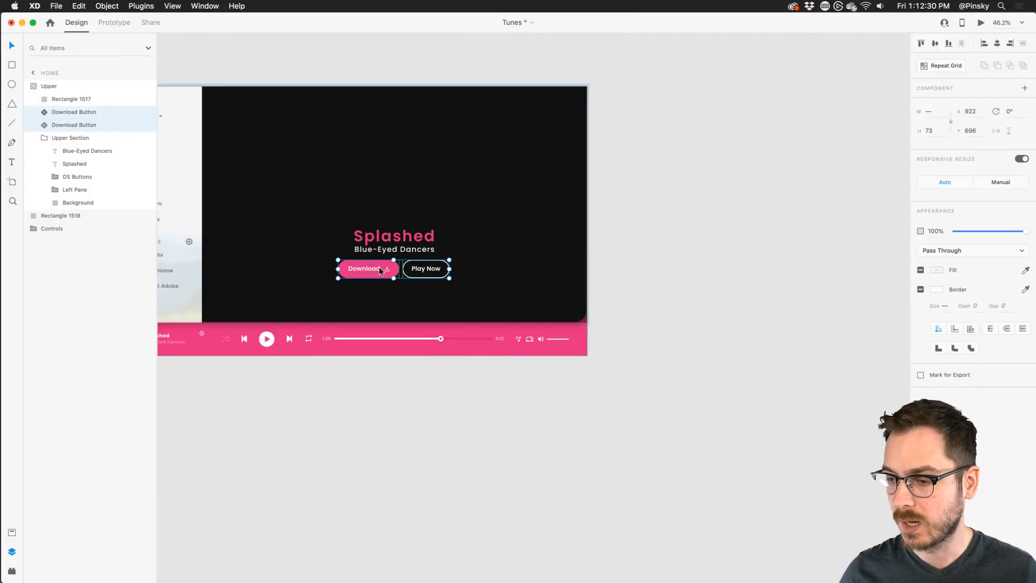
key("Right")
key("Right")
key("Right")
key("Right")
key("Right")
key("Right")
key("Right")
key("Right")
key("Right")
key("Right")
key("Right")
key("Right")
scroll(378, 245, "up", 8)
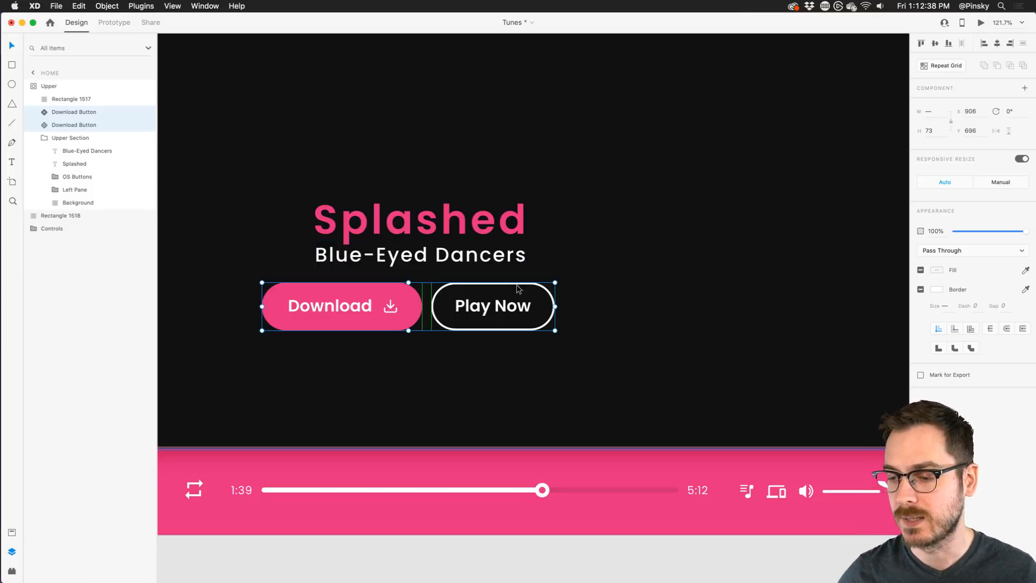
Step: Place four more copies of the outlined Play Now button, three in a row below and one beside the heading
left_click(595, 290)
left_click(282, 315)
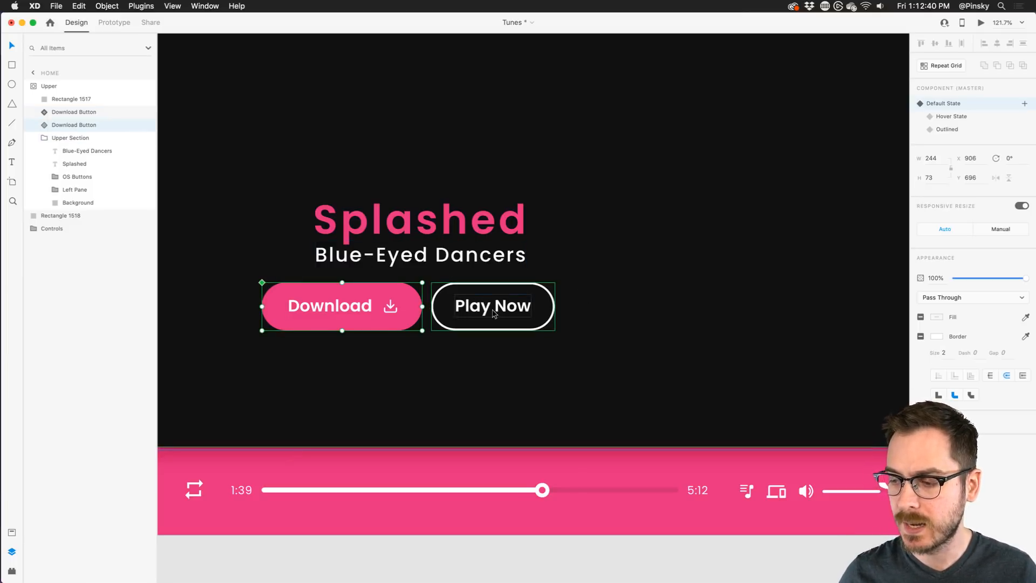
left_click(494, 313)
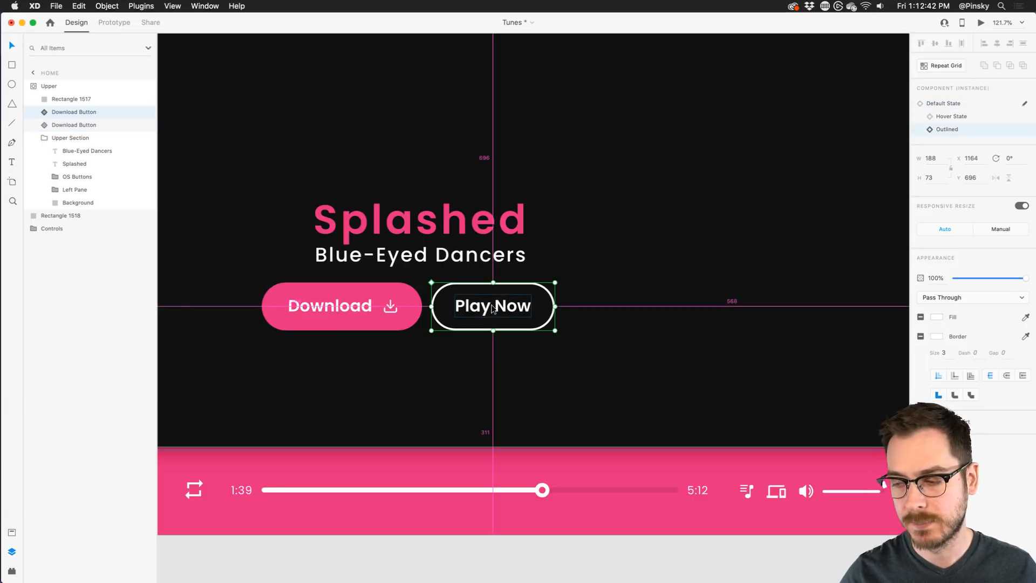
left_click_drag(493, 308, 723, 242)
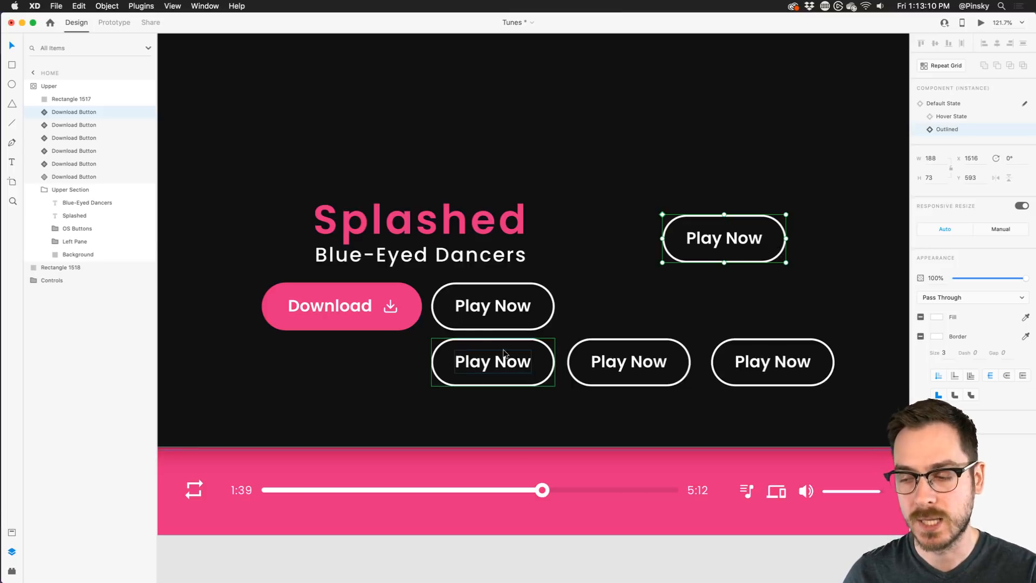
Step: Jump from the Play Now instance to its master component for editing and switch the master to the Outlined state
left_click(492, 310)
right_click(506, 308)
left_click(493, 303)
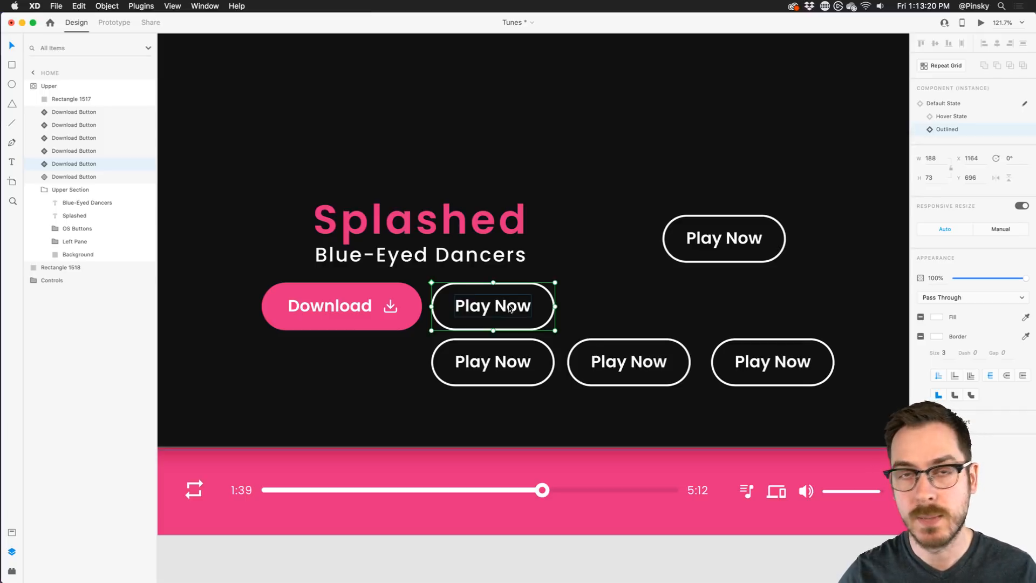
right_click(509, 308)
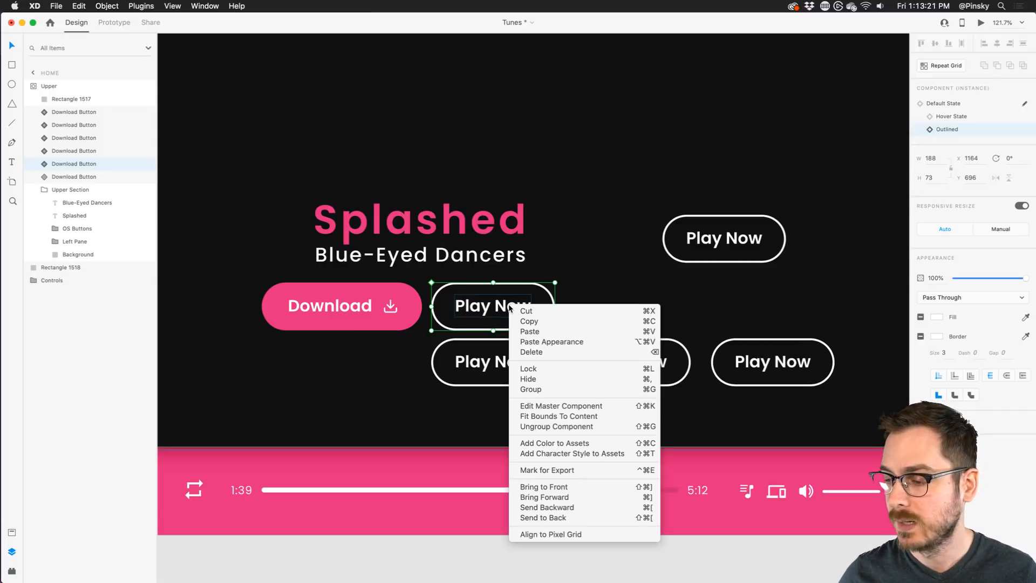
left_click(561, 406)
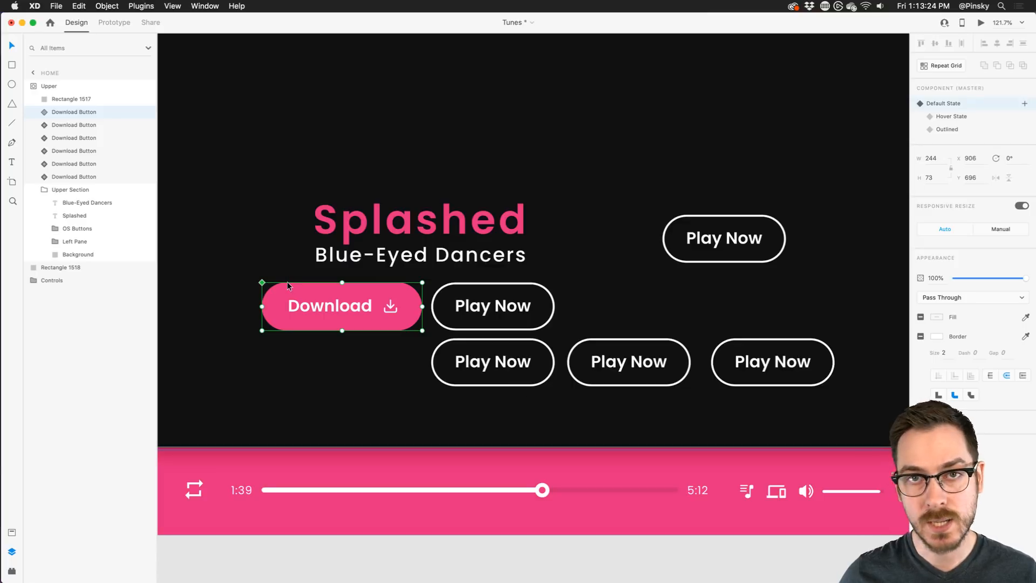
scroll(263, 283, "up", 5)
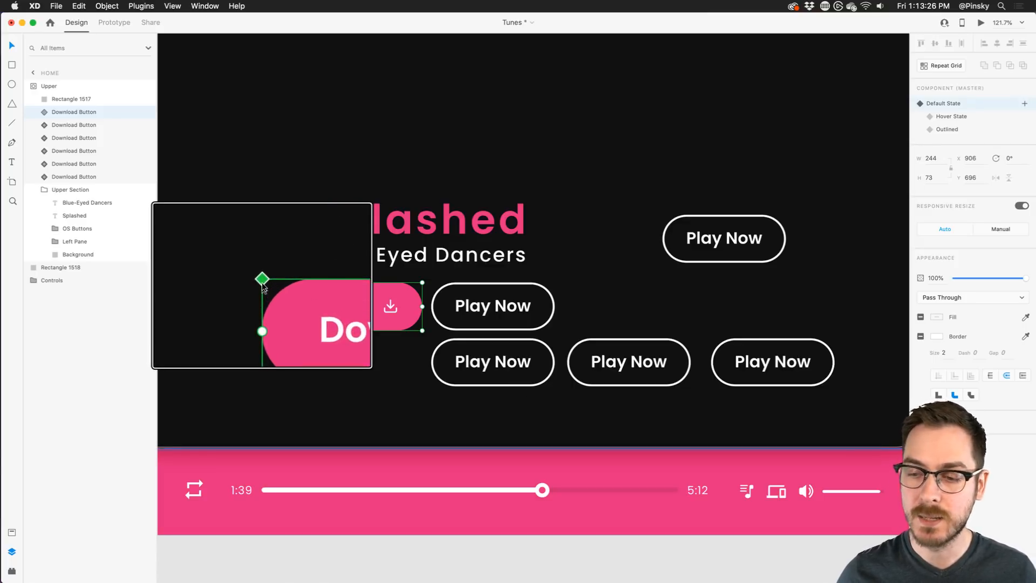
scroll(262, 286, "down", 5)
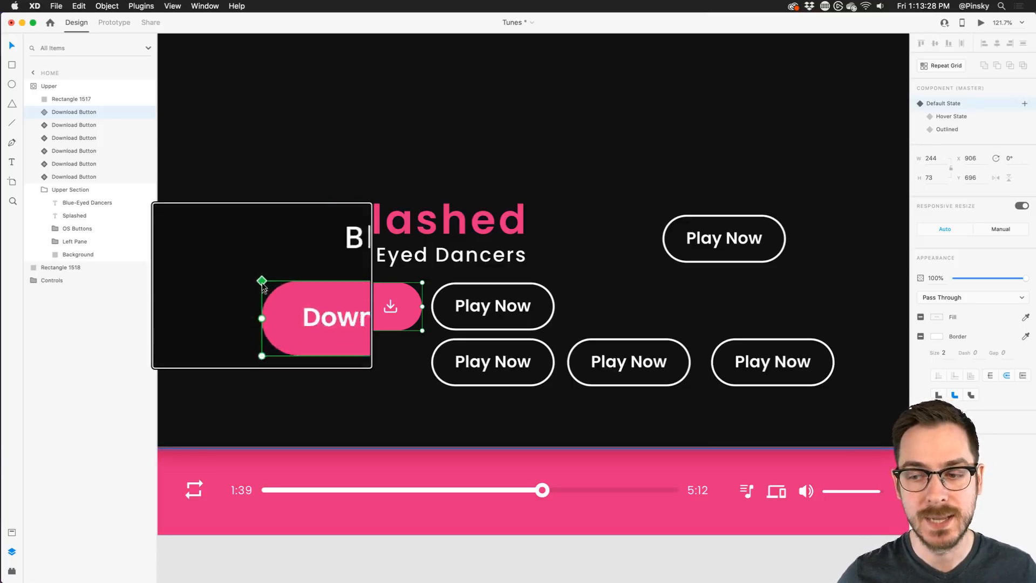
left_click(945, 130)
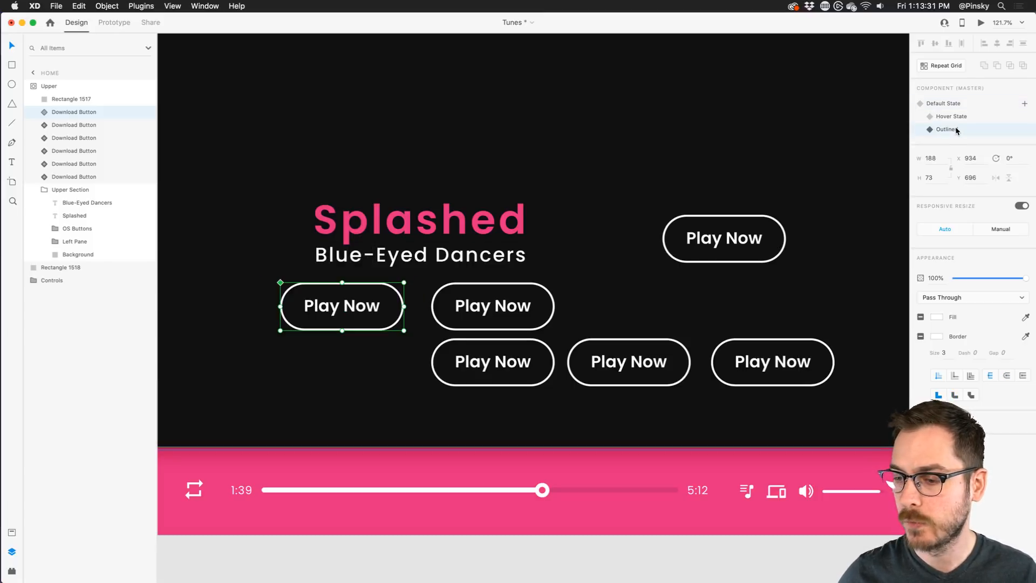
Step: Widen the Outlined state's rounded rectangle to 206 and recentre the Play Now label within it
double_click(371, 310)
key("shift+Right")
left_click_drag(369, 302, 414, 307)
key("super+z")
left_click(400, 296)
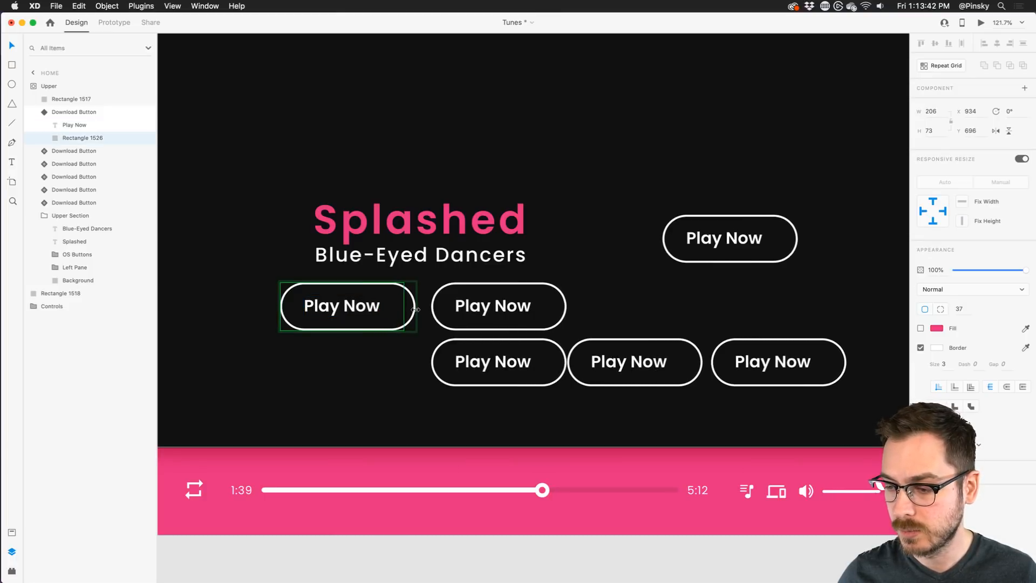
left_click(365, 305)
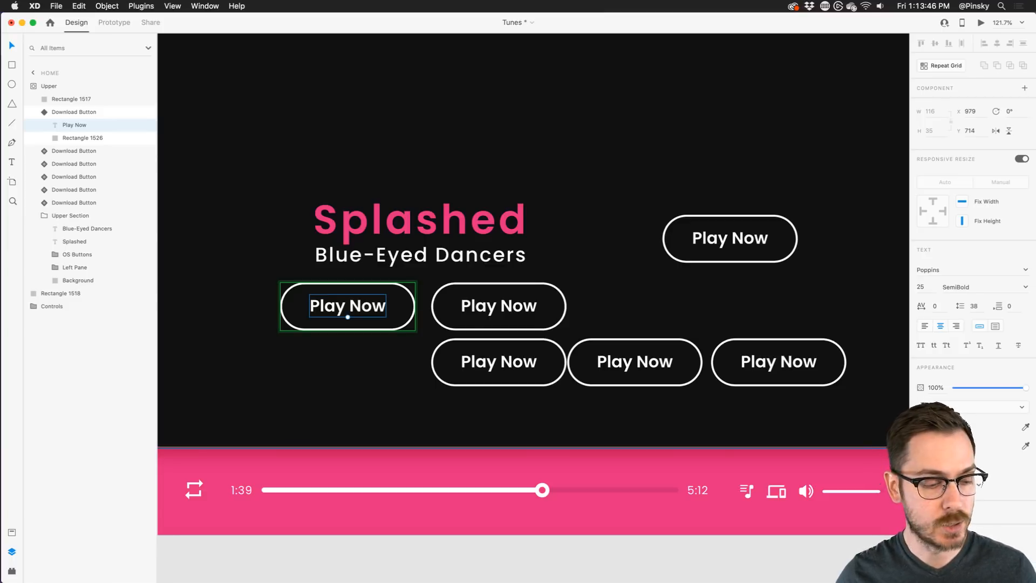
Step: Search the Nucleo icon app for "play" and bring the 24px play triangle icon into the Outlined button in XD
key("super+Tab")
double_click(281, 95)
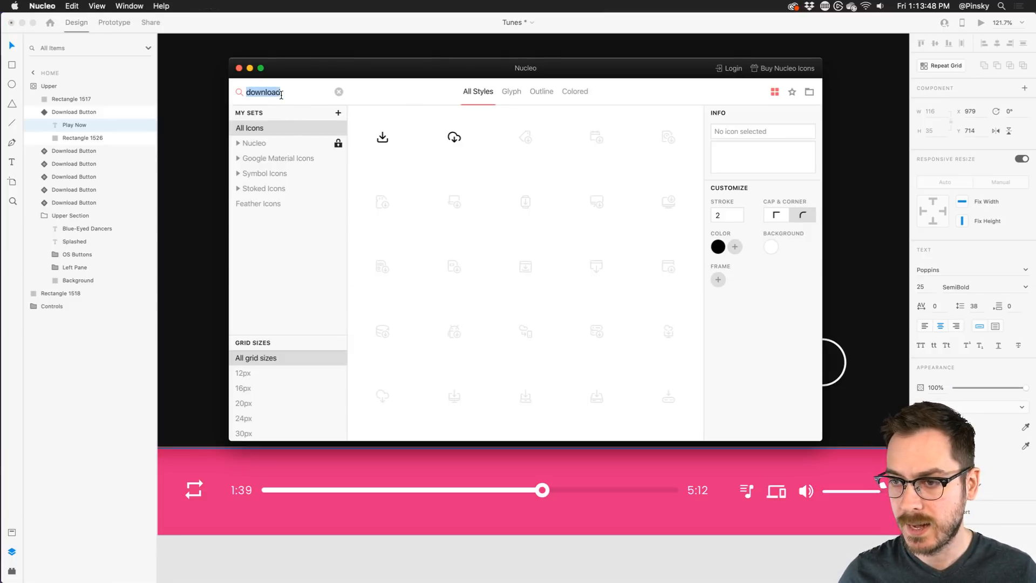
type("plkay")
key("super+a")
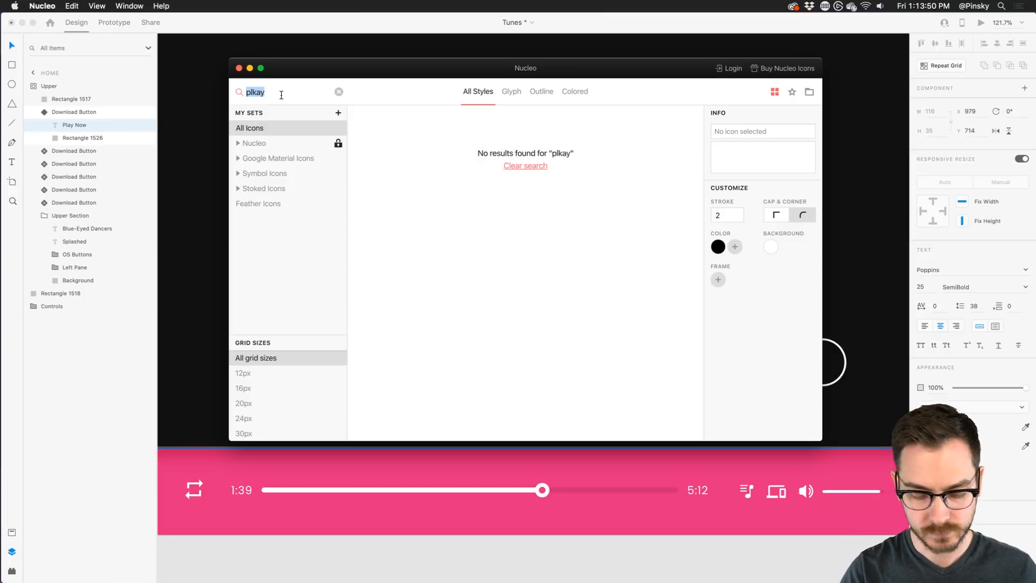
type("plkay")
key("super+a")
type("play")
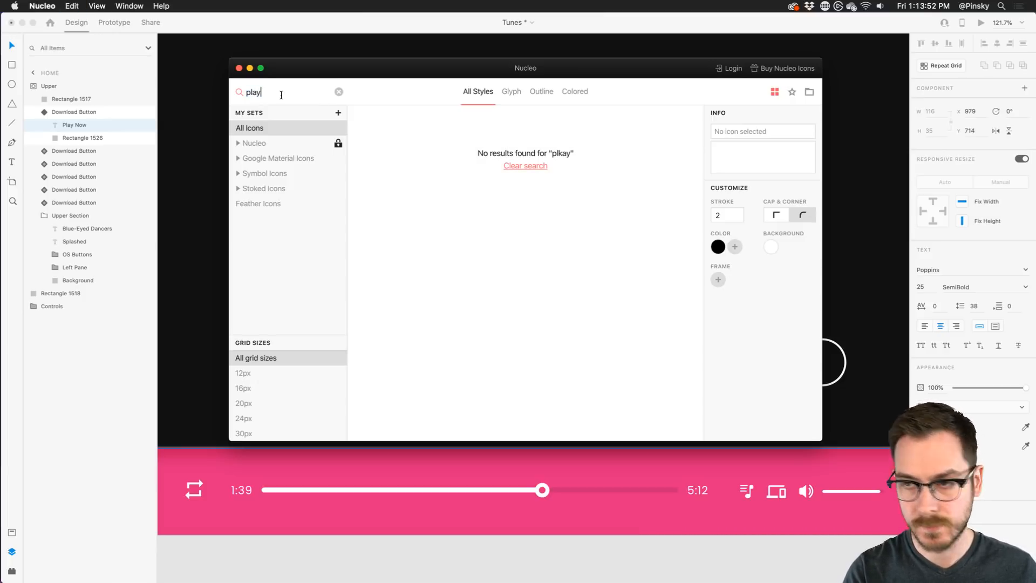
left_click(393, 136)
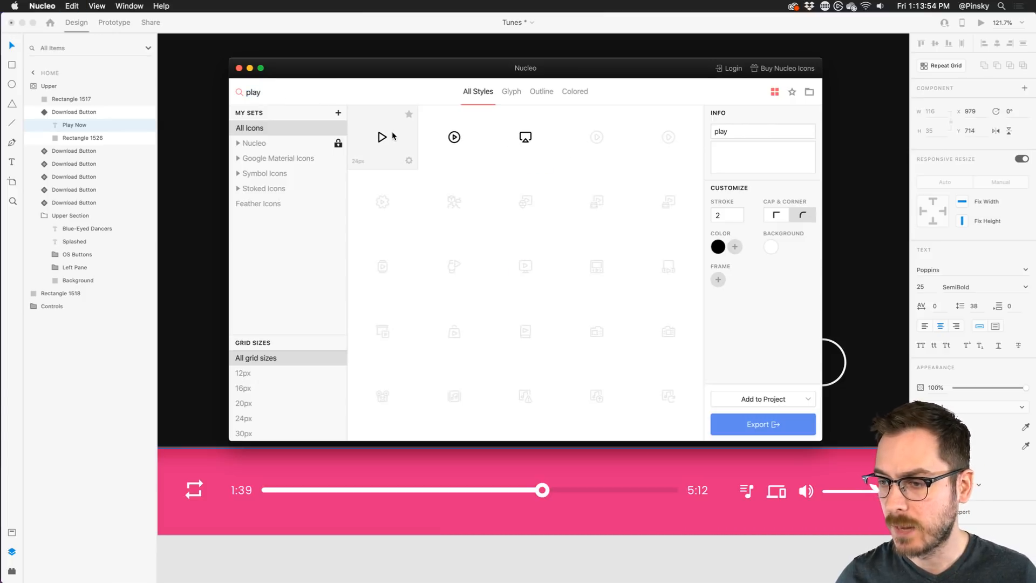
left_click_drag(393, 136, 342, 311)
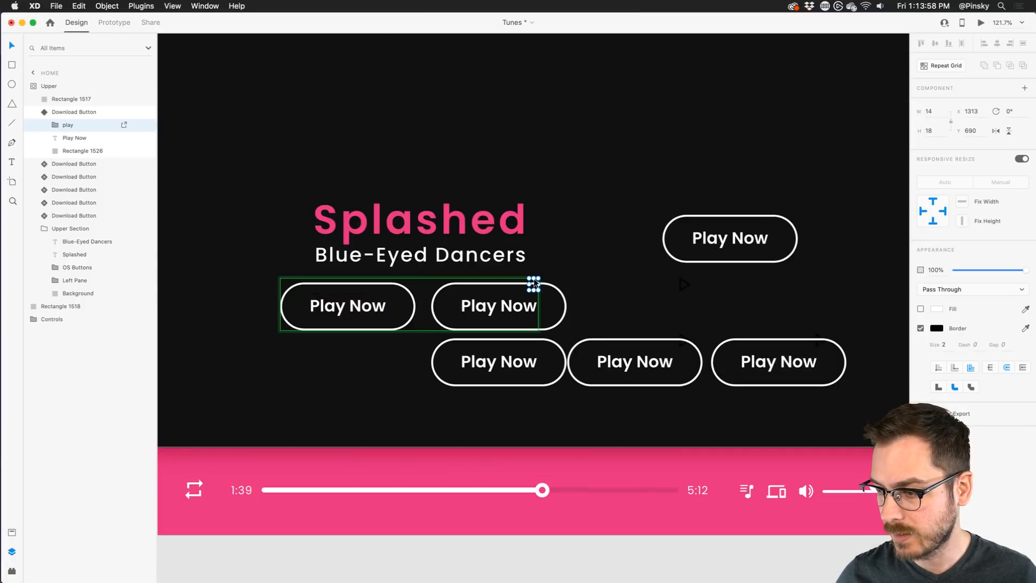
Step: Move the play icon to the start of the master's Play Now label and set its border colour to white (#FFFFFF)
left_click_drag(534, 283, 313, 306)
left_click(936, 328)
left_click_drag(878, 324, 740, 222)
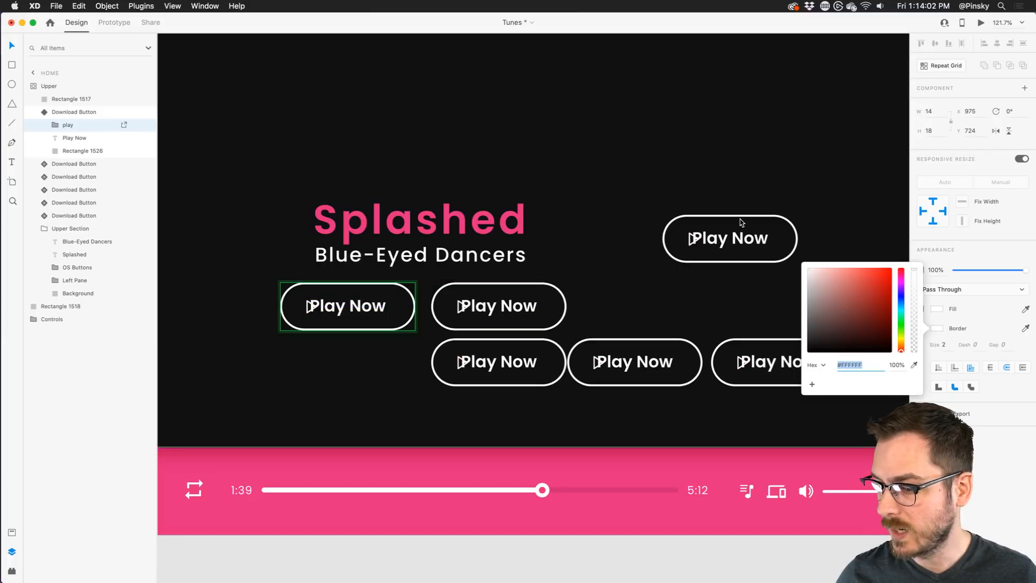
left_click(997, 500)
Step: Space the play icon just before the Play Now label and centre the pair inside the outlined button
scroll(304, 321, "up", 5)
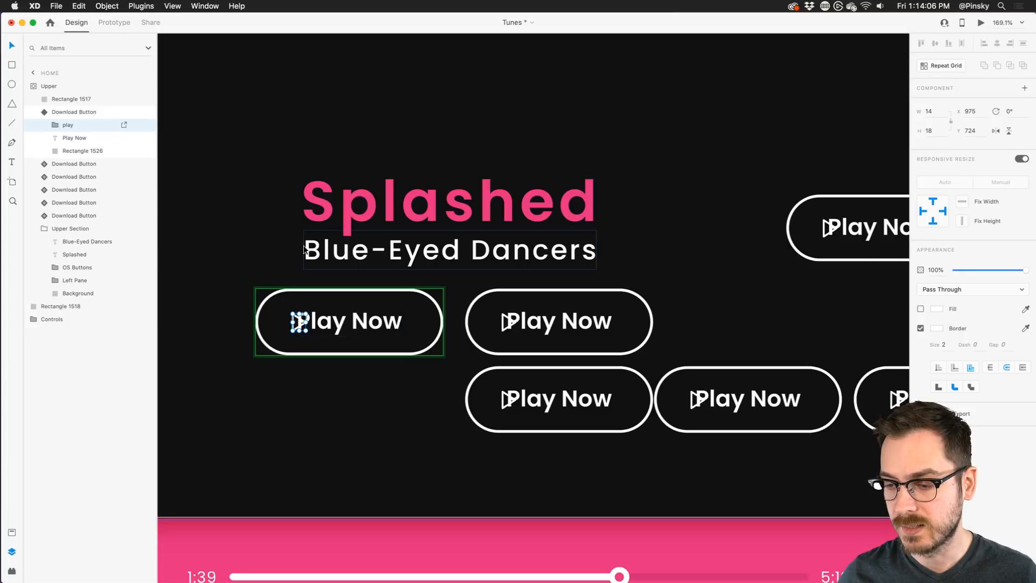
scroll(303, 271, "up", 5)
scroll(303, 270, "up", 5)
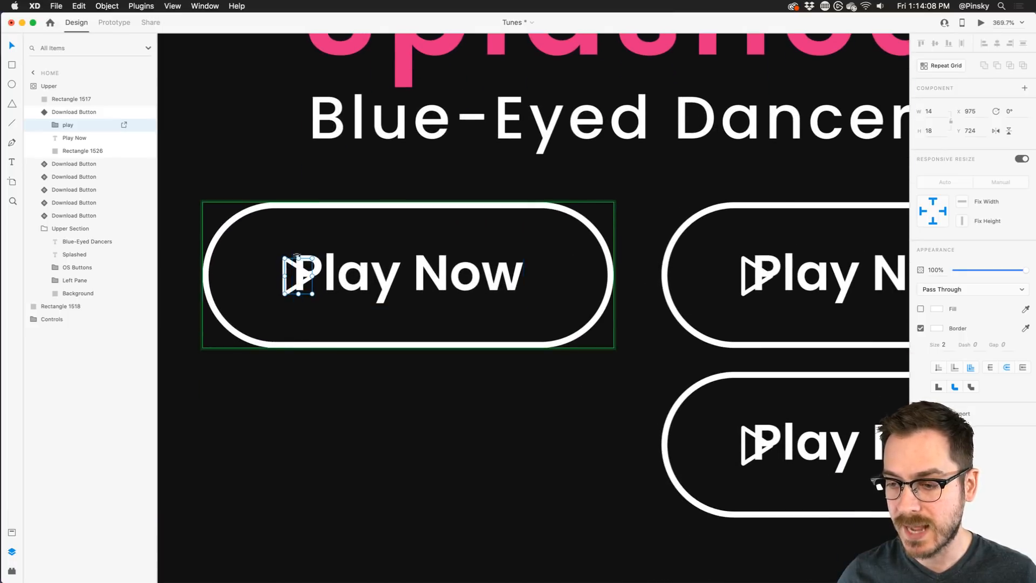
left_click_drag(289, 259, 342, 270)
left_click(285, 263, "shift")
scroll(342, 270, "down", 5)
key("Escape")
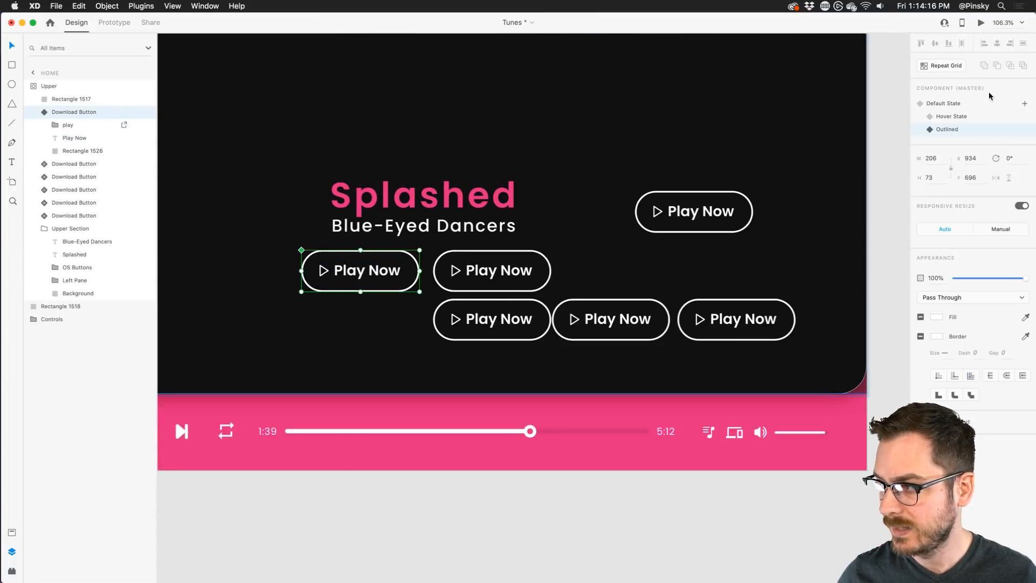
Step: Return the master button to Default State and delete the four surplus Play Now copies, keeping the one beside Download
left_click(960, 105)
left_click(543, 321)
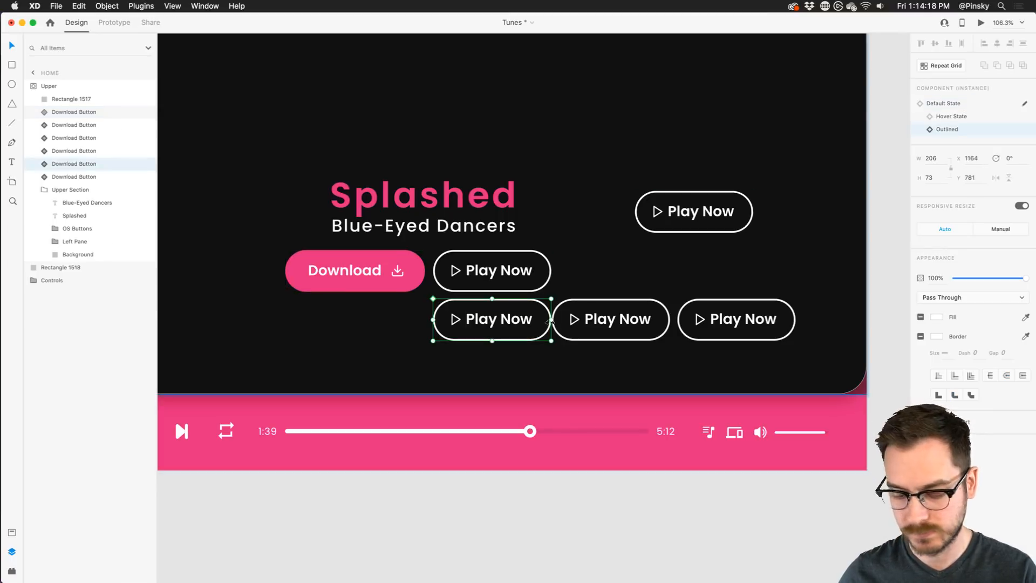
key("Delete")
left_click(610, 319)
key("Delete")
left_click(736, 319)
key("Delete")
left_click(696, 215)
key("Delete")
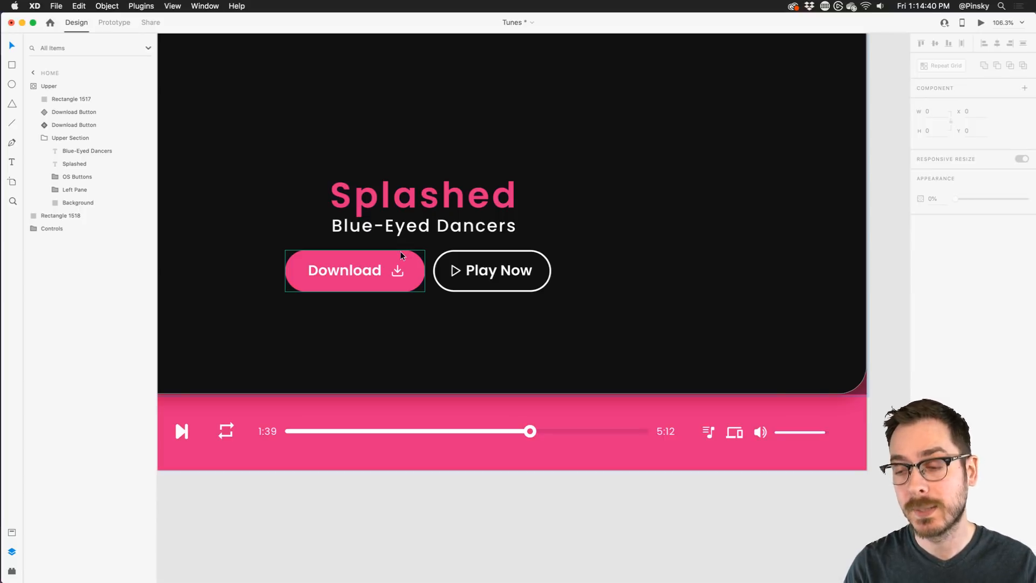
Step: Try adjusting the corner rounding of the Download button's background rectangle
left_click(401, 256)
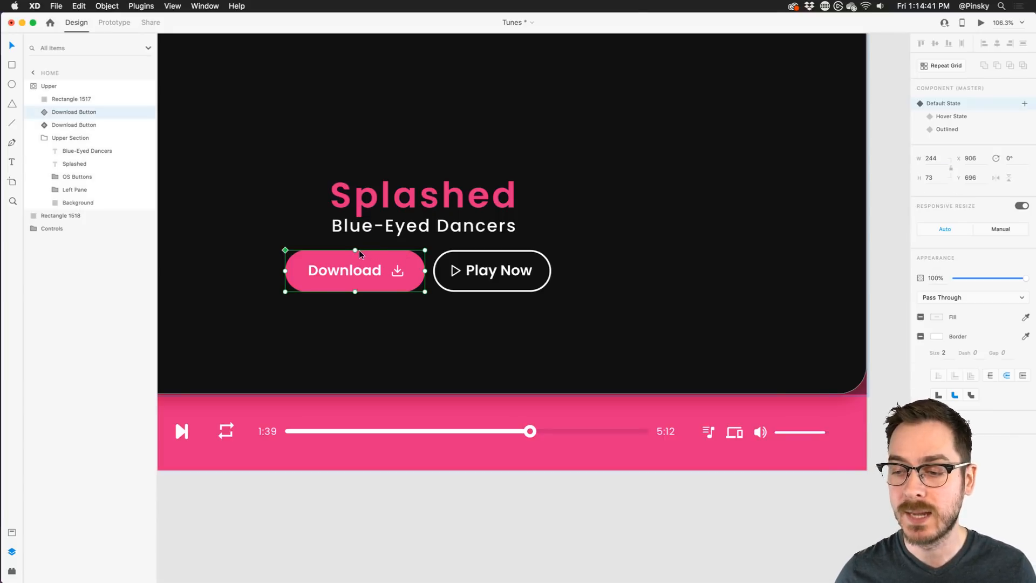
scroll(387, 250, "up", 5)
double_click(386, 257)
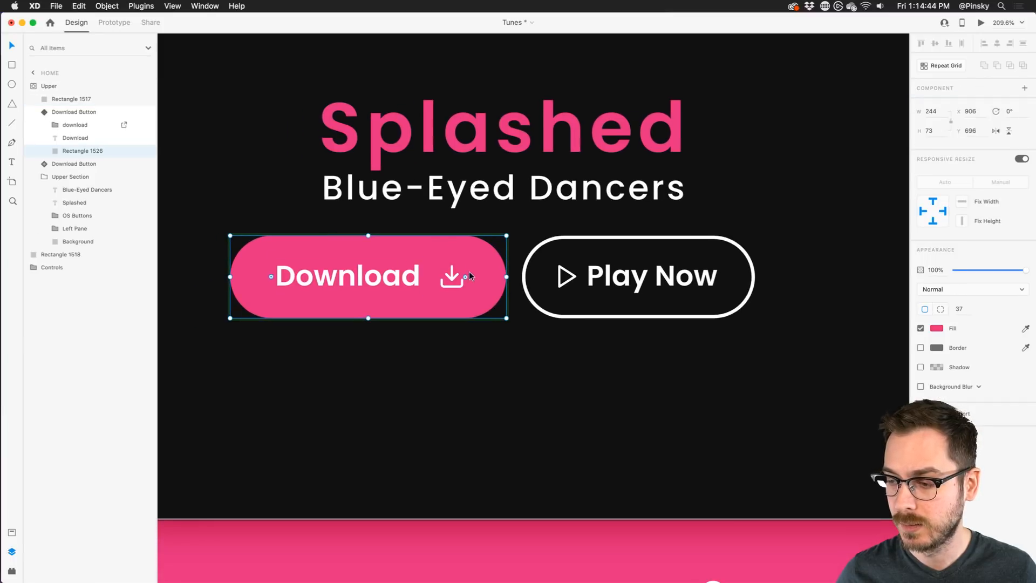
left_click_drag(468, 274, 490, 242)
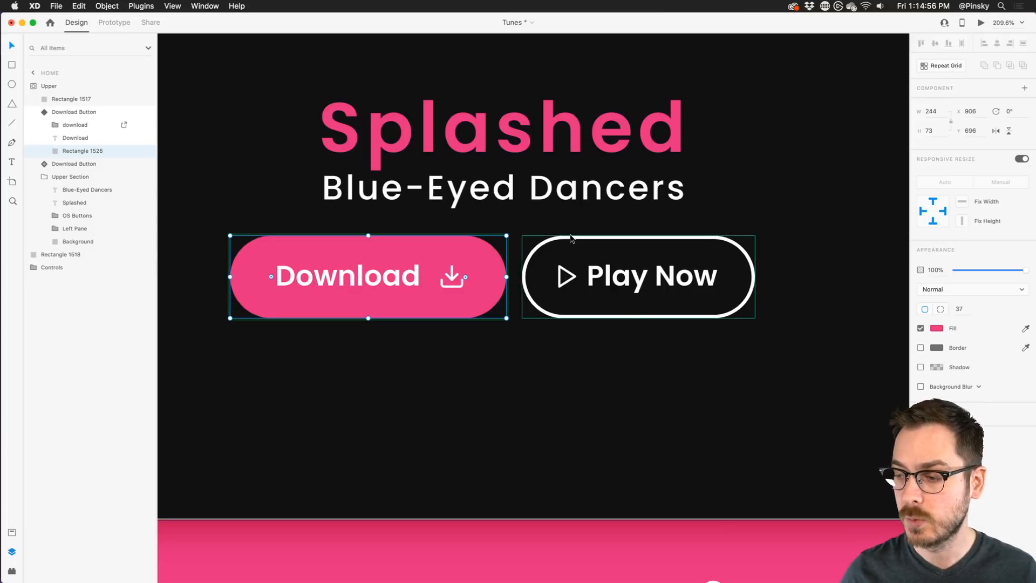
Step: Try smaller rounded corners on the Play Now button's outline rectangle and undo the change
left_click(553, 245)
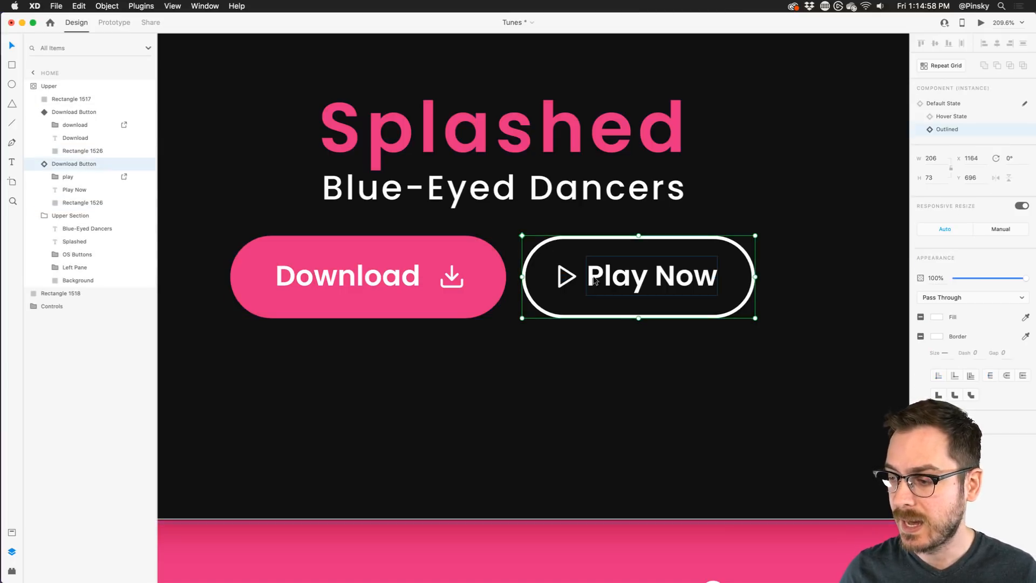
double_click(591, 240)
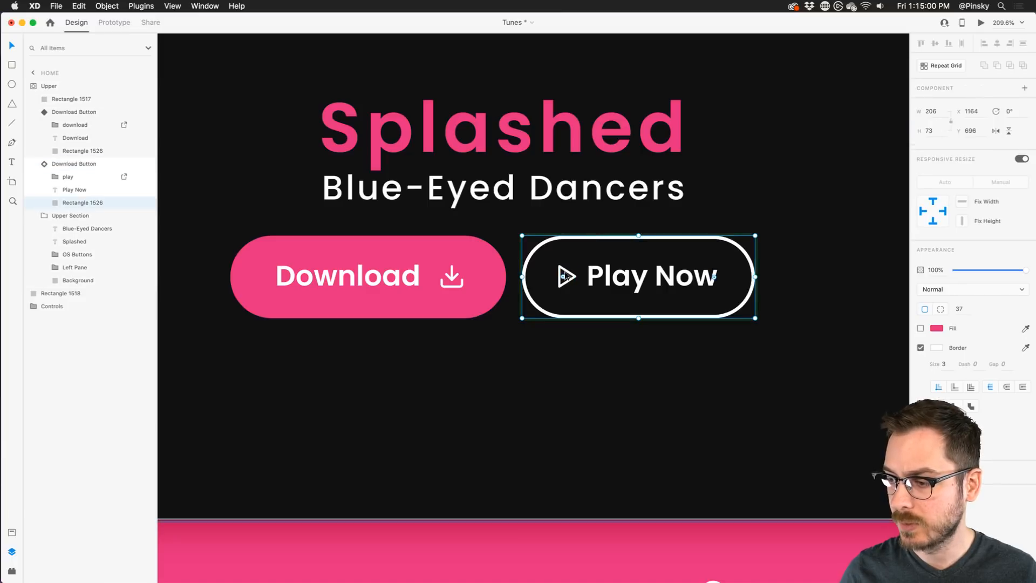
left_click_drag(563, 276, 534, 251)
double_click(448, 242)
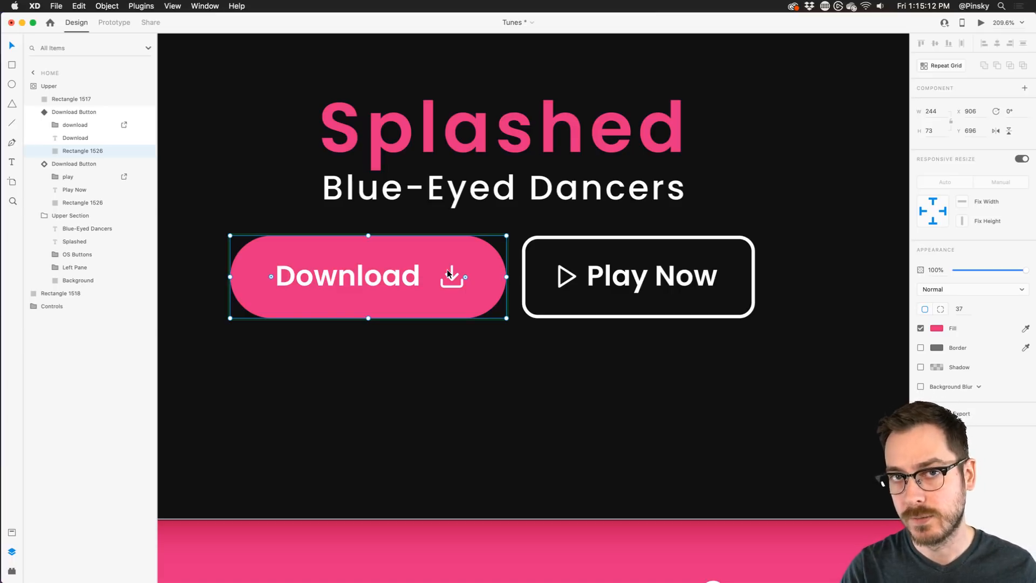
key("super+z")
Step: Try the Download background rectangle's corner rounding once more, then deselect it
double_click(473, 250)
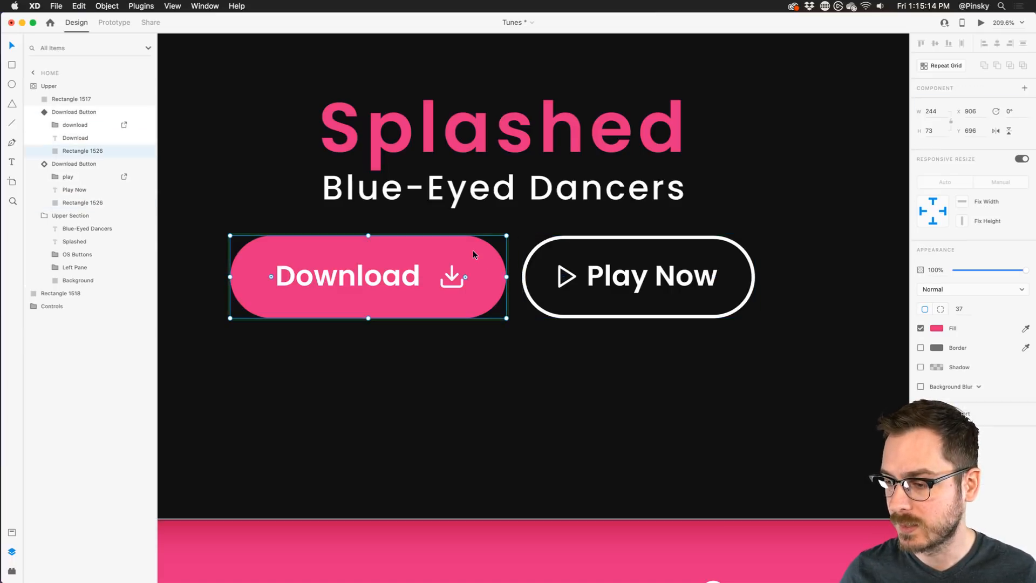
left_click_drag(465, 276, 442, 283)
key("super+0")
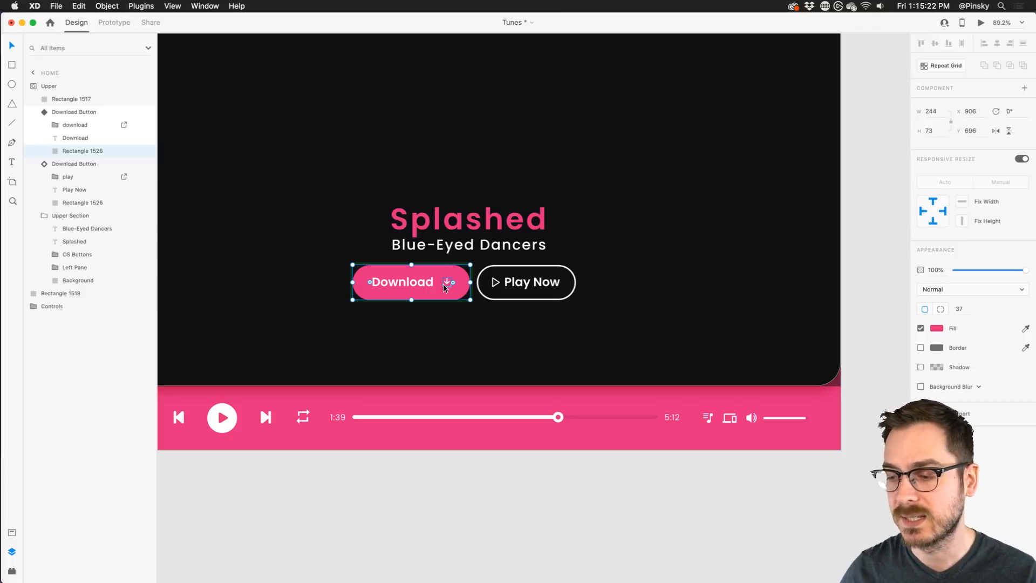
left_click(468, 475)
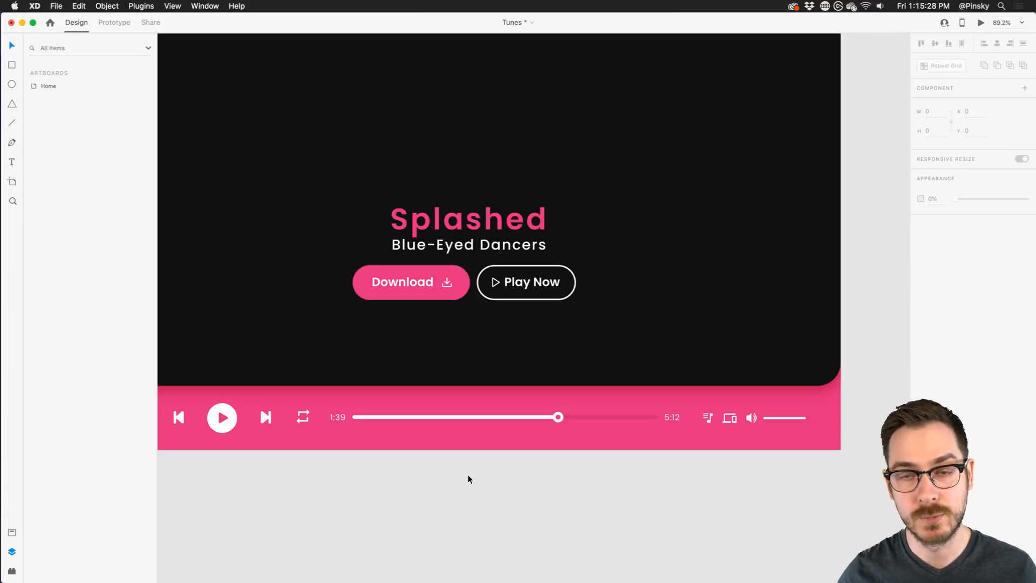
Step: Select the Profile group with the avatar, name and Premium badge inside the Left Pane group
scroll(440, 297, "up", 5)
scroll(440, 297, "left", 5)
scroll(440, 297, "down", 5)
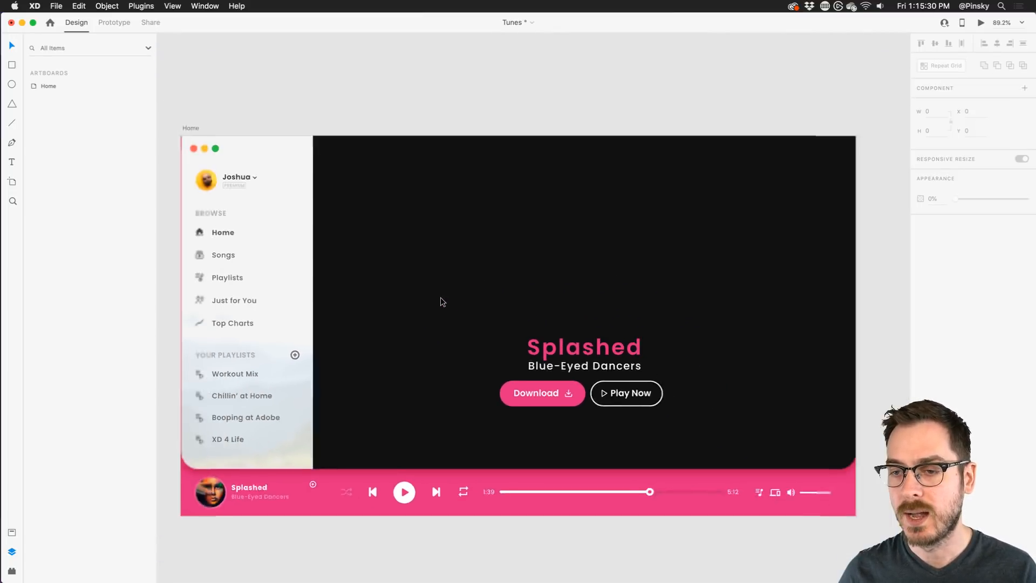
scroll(440, 296, "up", 5)
scroll(329, 109, "right", 2)
scroll(329, 110, "down", 1)
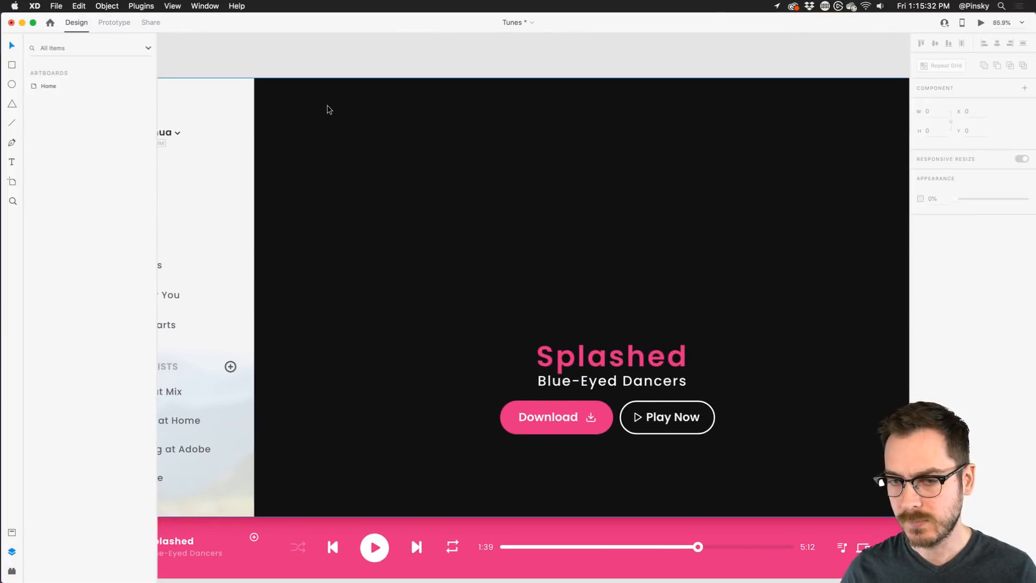
scroll(329, 110, "left", 5)
scroll(329, 109, "up", 1)
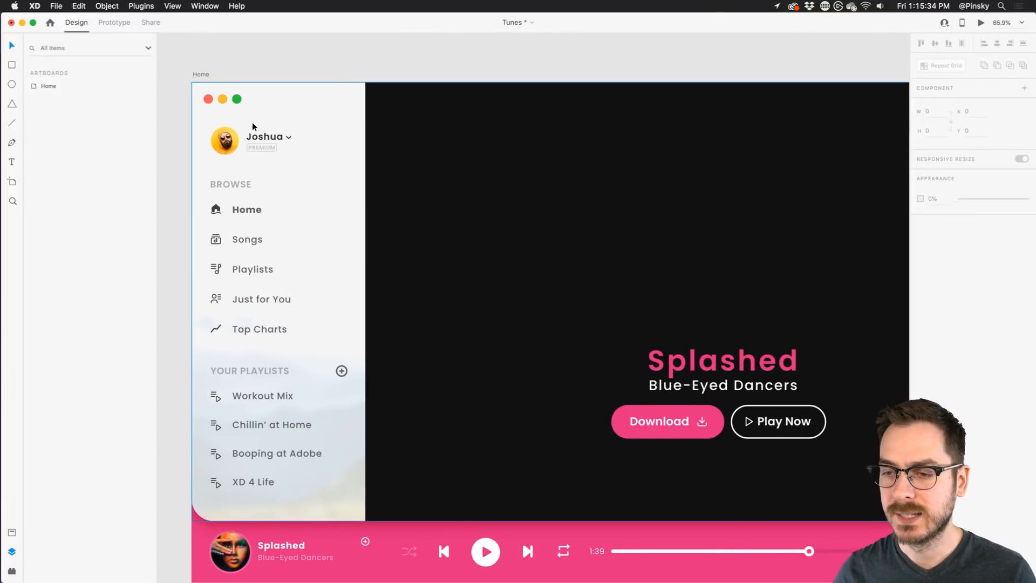
left_click(226, 143)
double_click(225, 143)
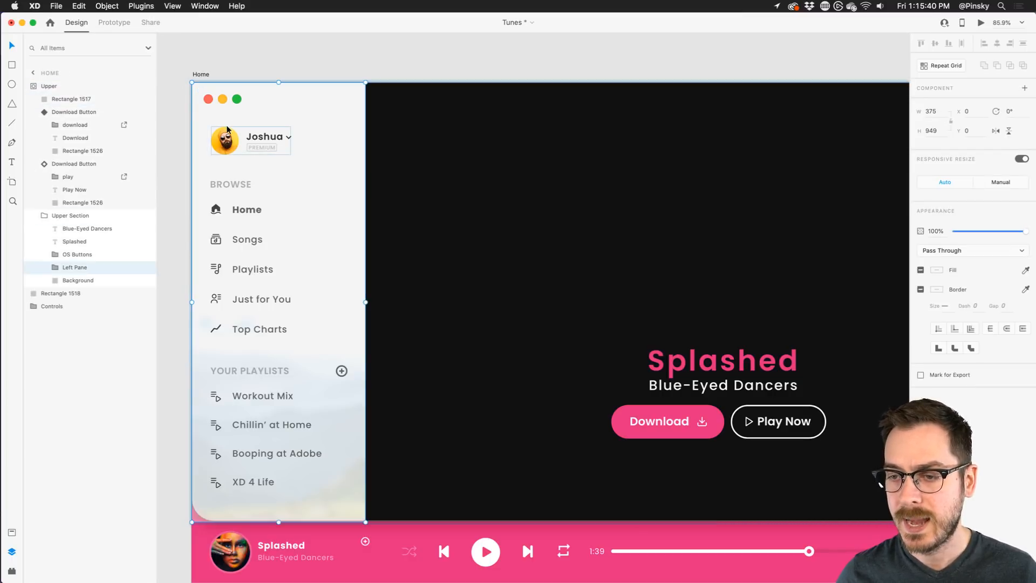
double_click(226, 130)
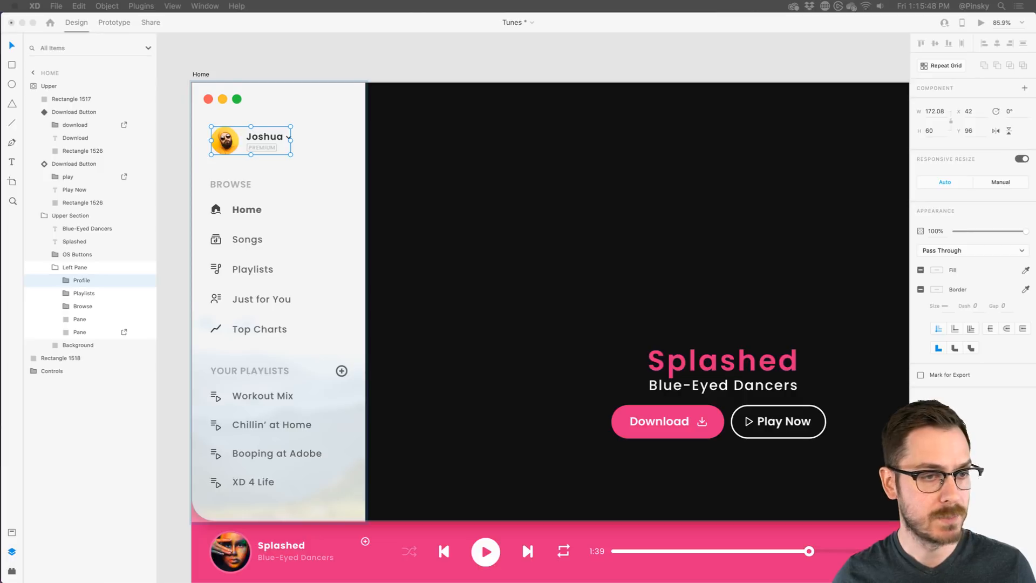
left_click(249, 144)
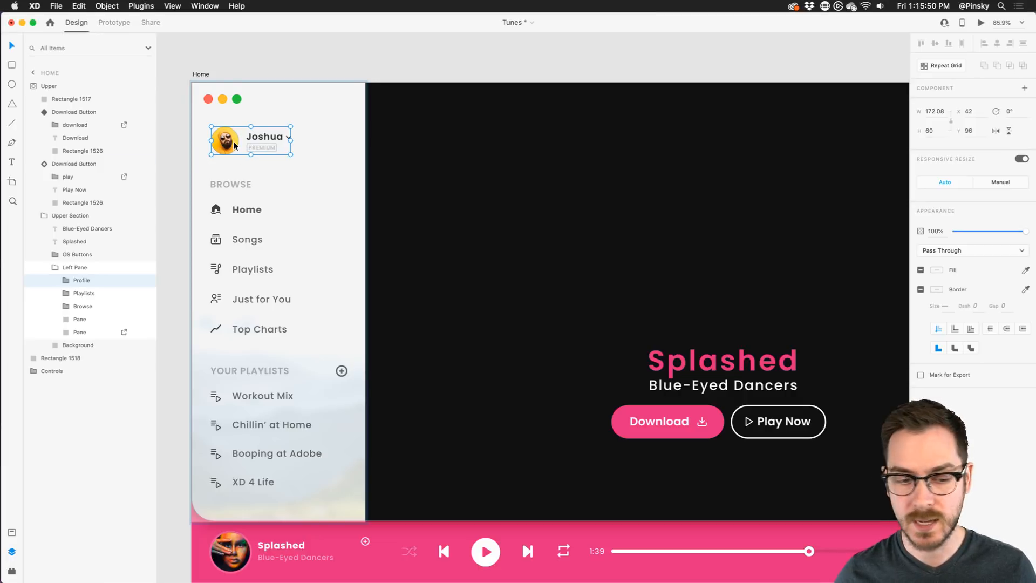
scroll(240, 135, "up", 3)
left_click(240, 134)
scroll(240, 135, "up", 4)
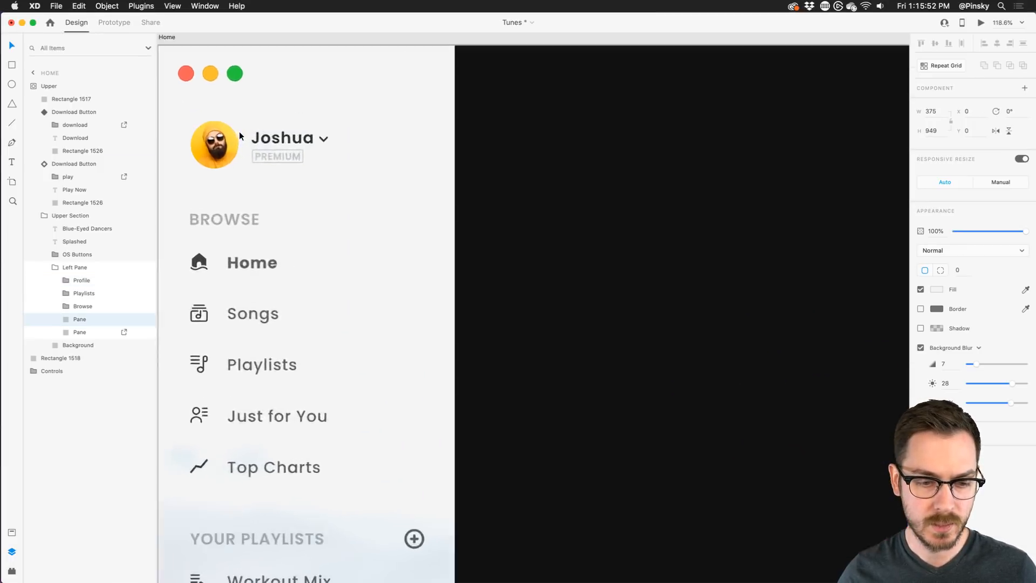
scroll(239, 131, "down", 1)
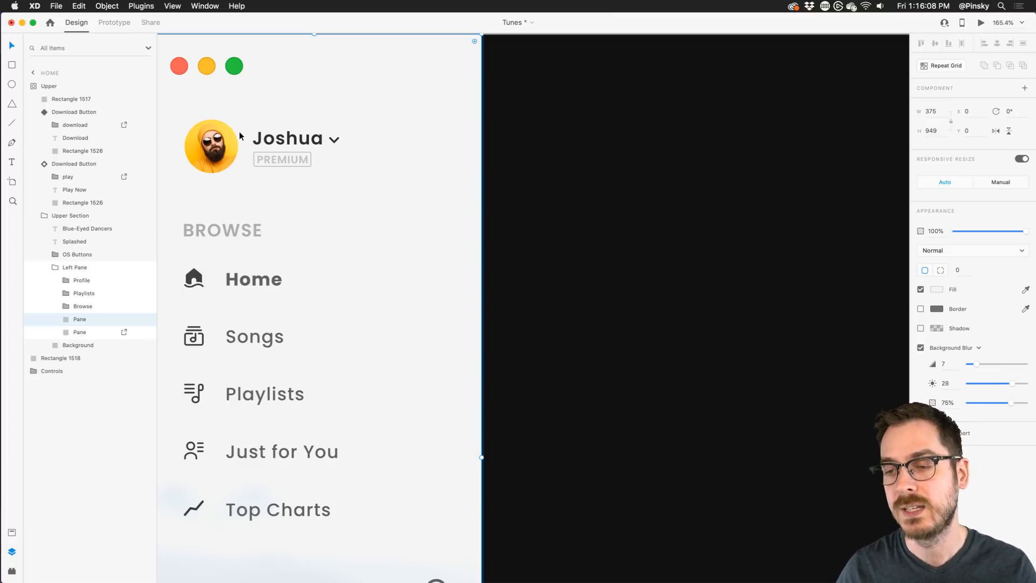
scroll(240, 136, "left", 2)
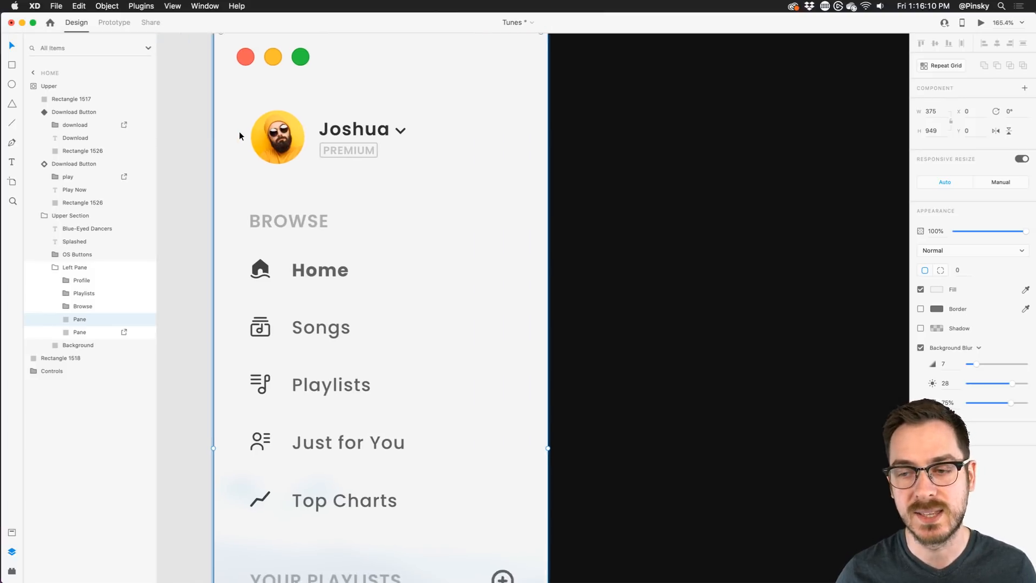
scroll(240, 136, "up", 1)
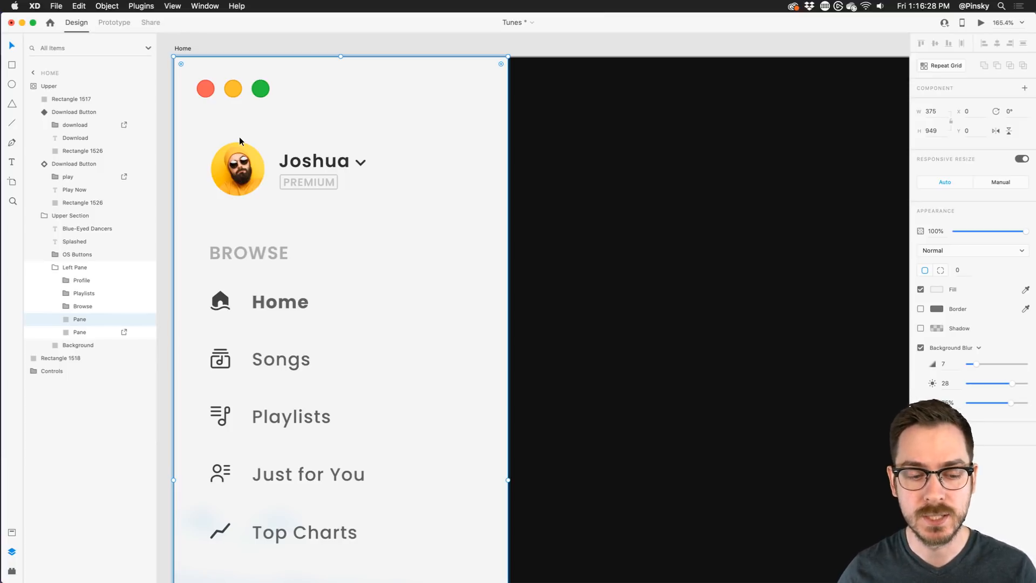
Step: Try moving the Profile group within the left pane and undo each move
left_click(247, 149)
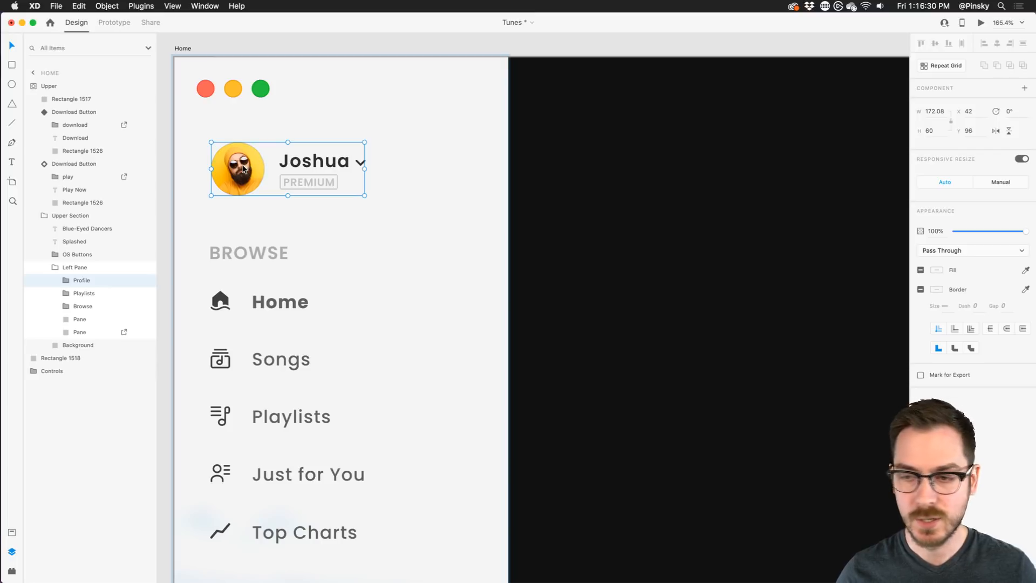
scroll(242, 166, "up", 4)
scroll(242, 166, "down", 3)
left_click_drag(242, 165, 225, 198)
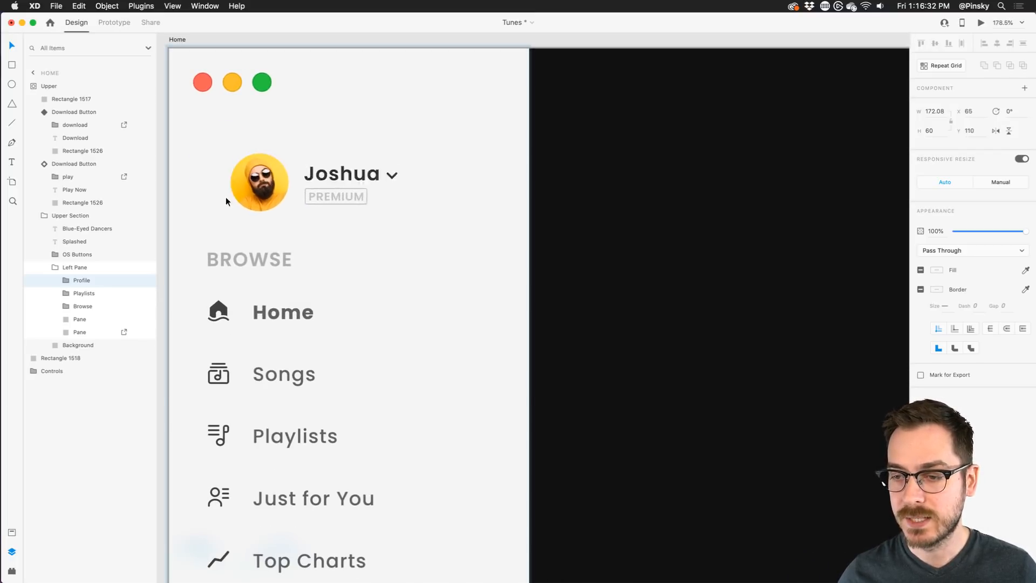
key("super+z")
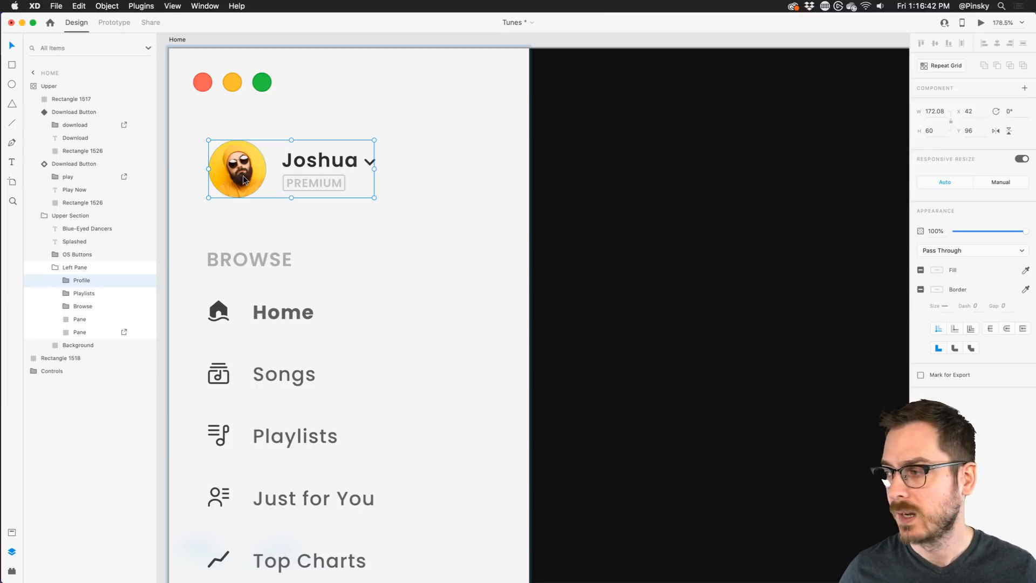
left_click_drag(244, 181, 246, 162)
key("super+z")
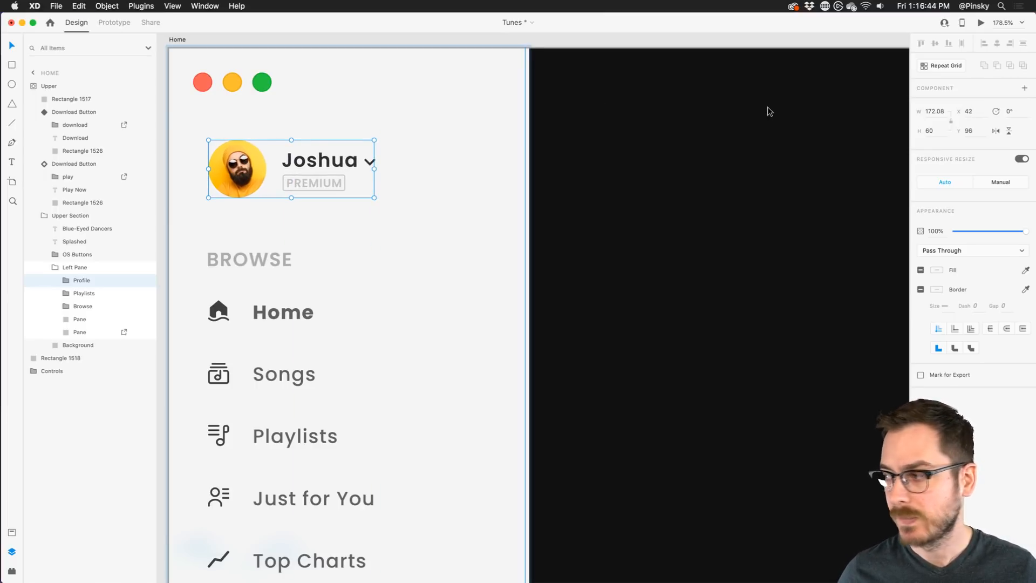
Step: Check the layers inside the Profile group and turn the group into a component
left_click(66, 279)
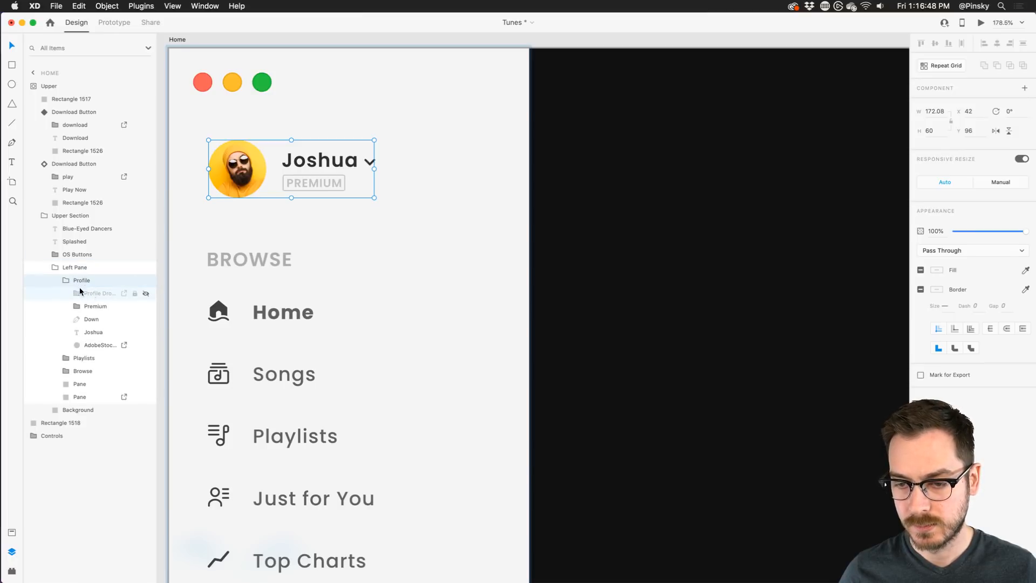
left_click(66, 279)
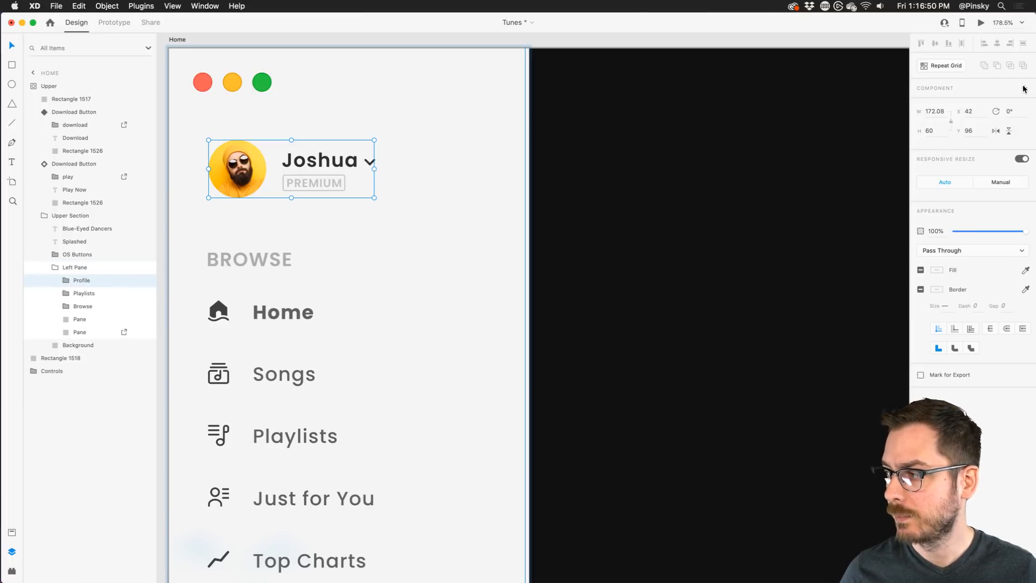
left_click(1025, 88)
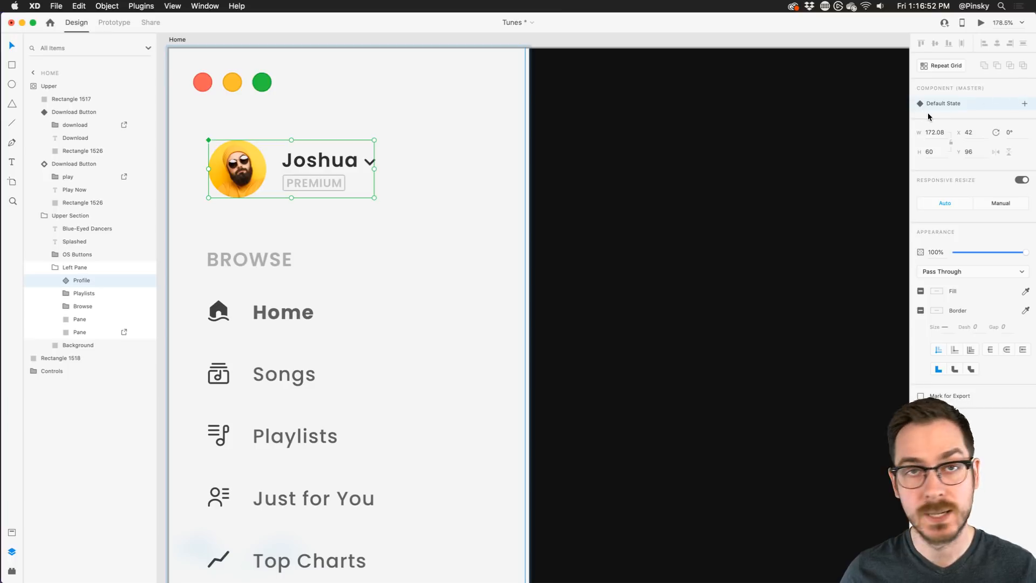
Step: Add a new state named Expanded to the Profile component
left_click(1025, 105)
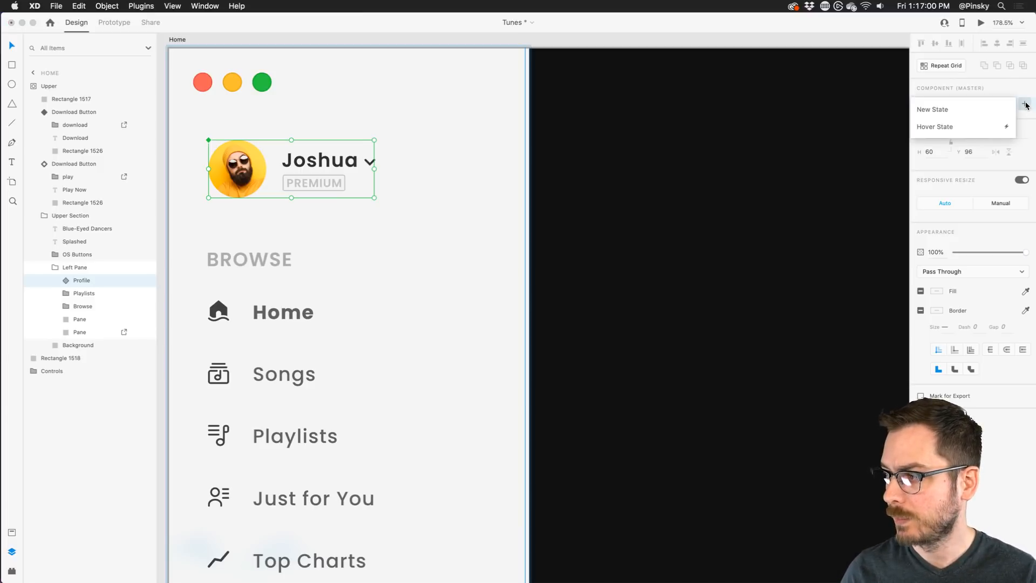
left_click(960, 105)
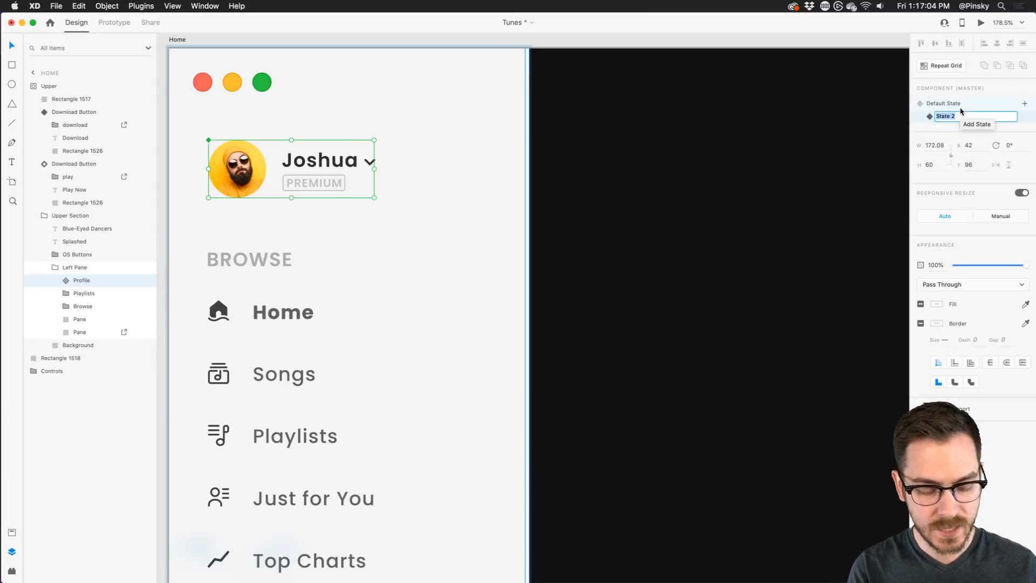
type("Expandwe")
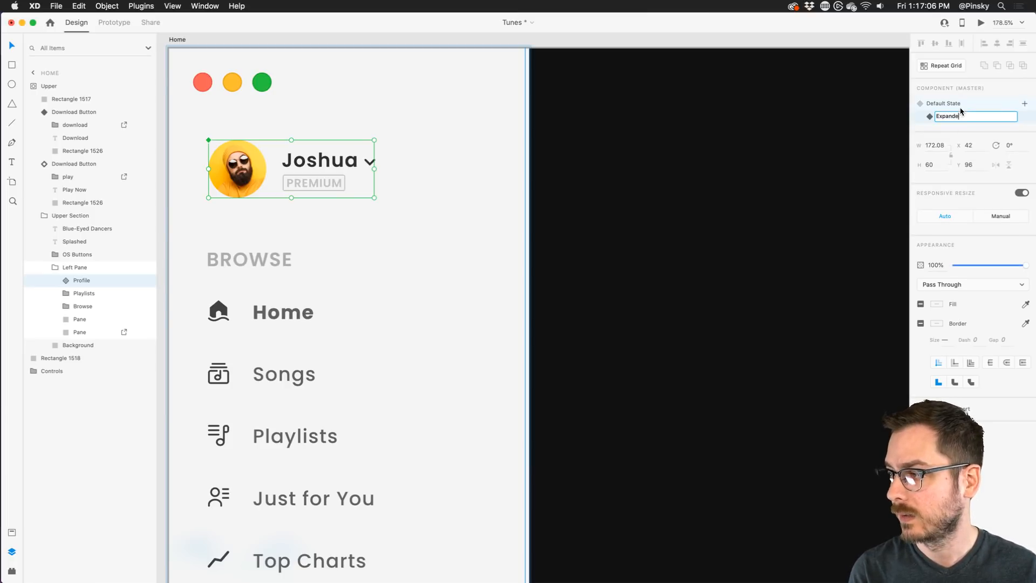
type("d")
key("Return")
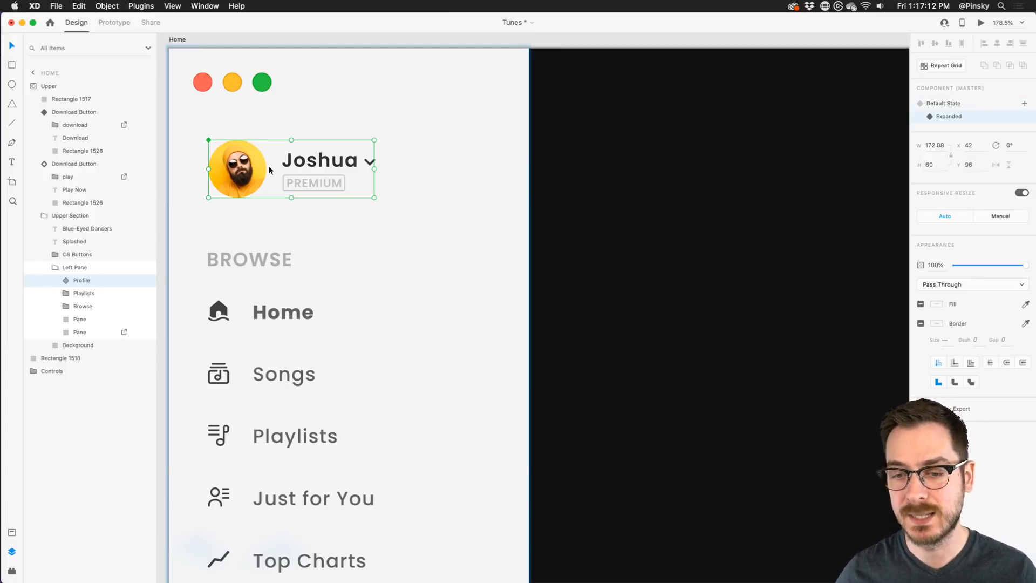
Step: Reveal the hidden Profile Dropdown in the Expanded state and delete it from that state
left_click(66, 280)
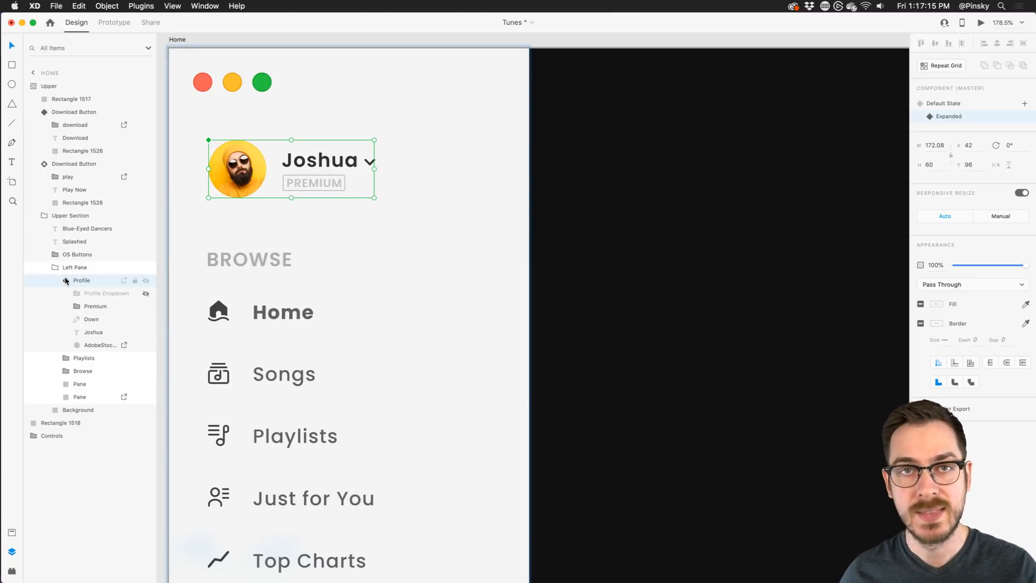
left_click(90, 292)
left_click(146, 294)
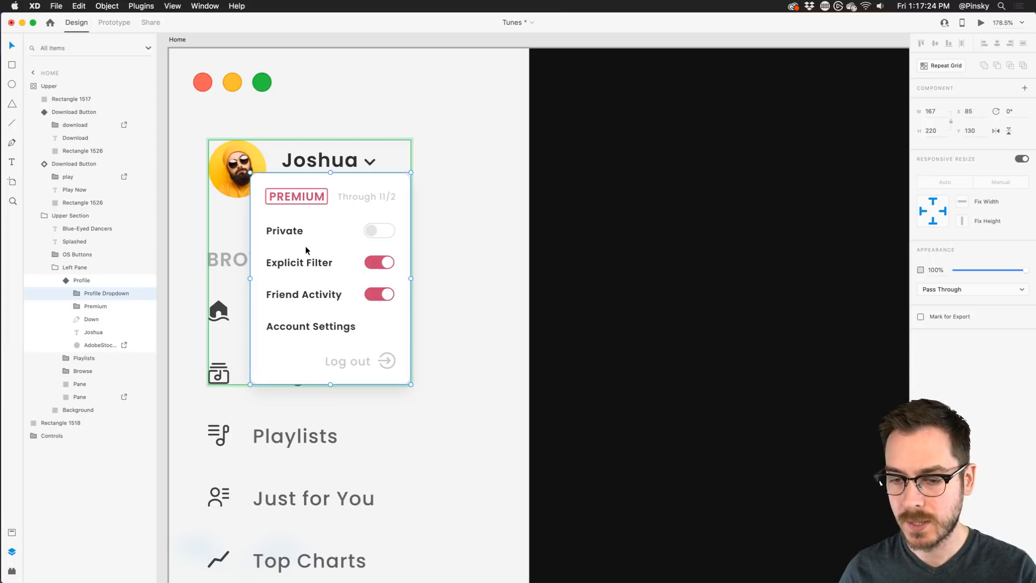
key("Delete")
left_click(81, 280)
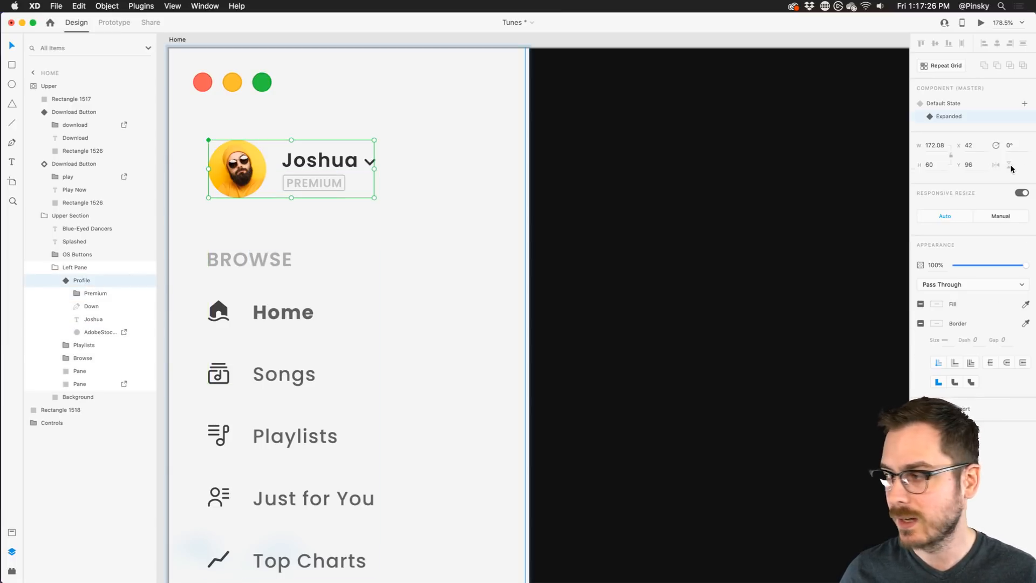
Step: Switch the Profile component to Default State and delete the hidden Profile Dropdown there
left_click(949, 103)
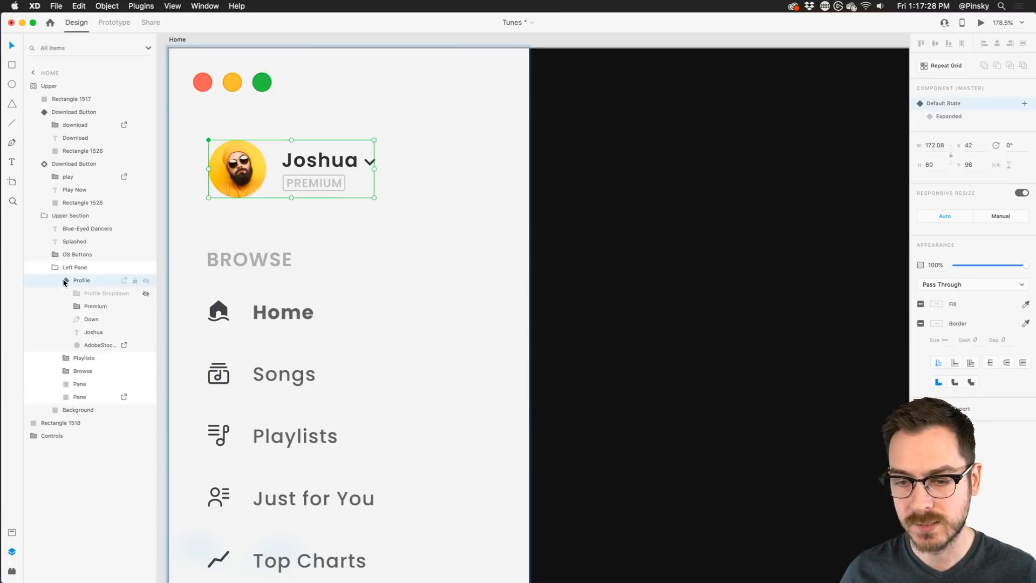
left_click(86, 293)
key("Delete")
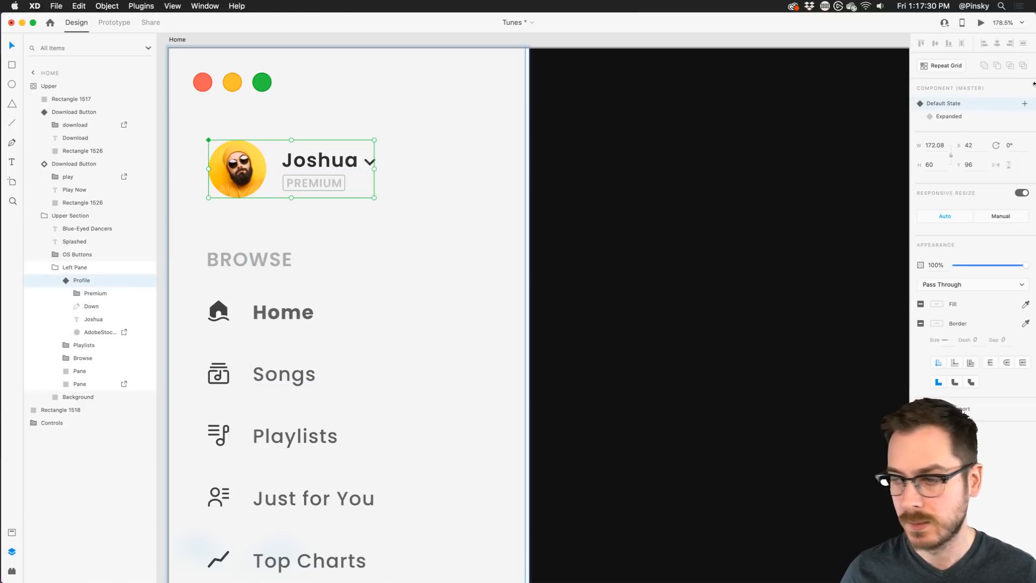
Step: Switch the Profile component to its Expanded state and select the Premium group inside it
left_click(965, 117)
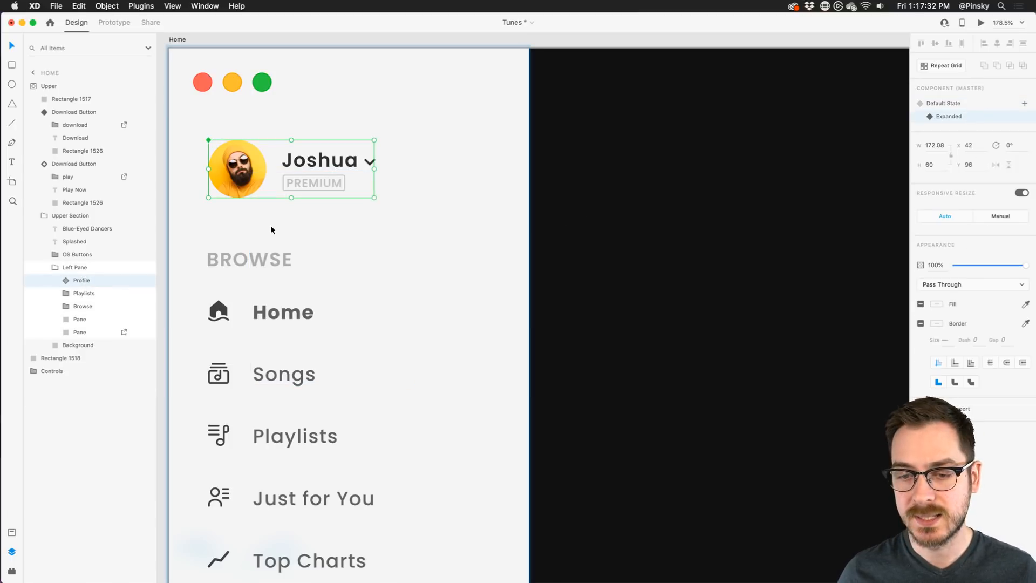
left_click(61, 280)
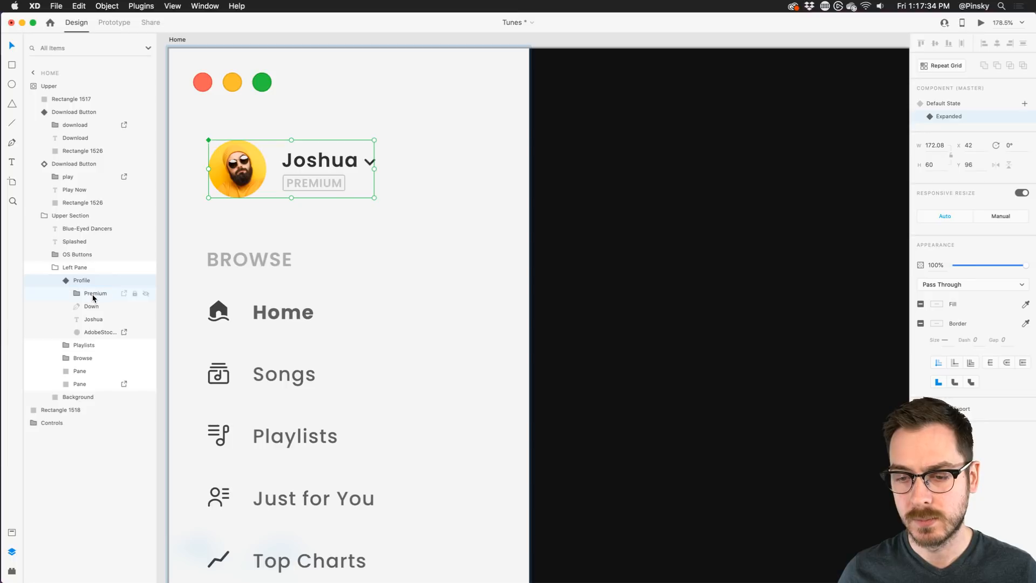
left_click(94, 295)
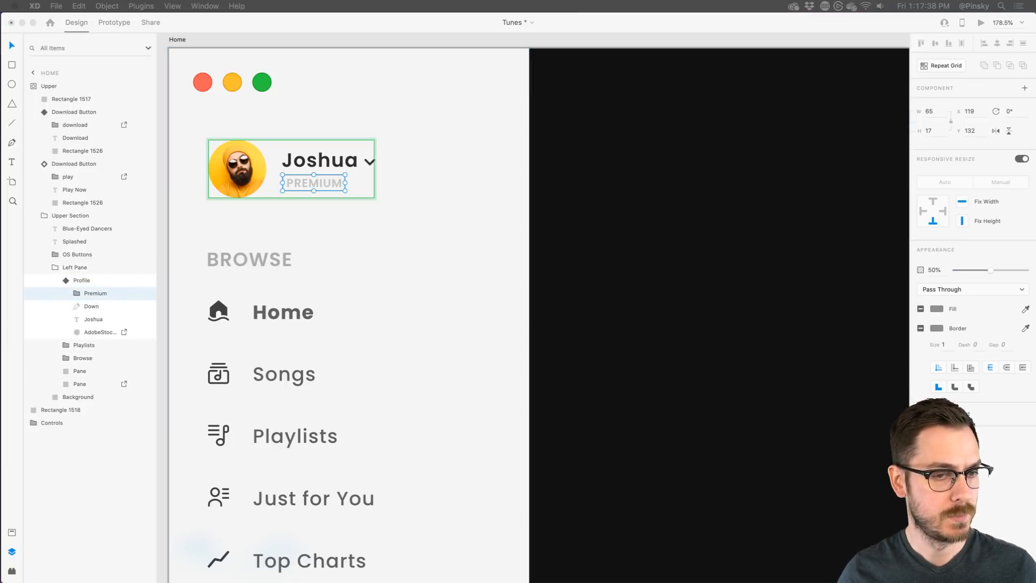
left_click(315, 182)
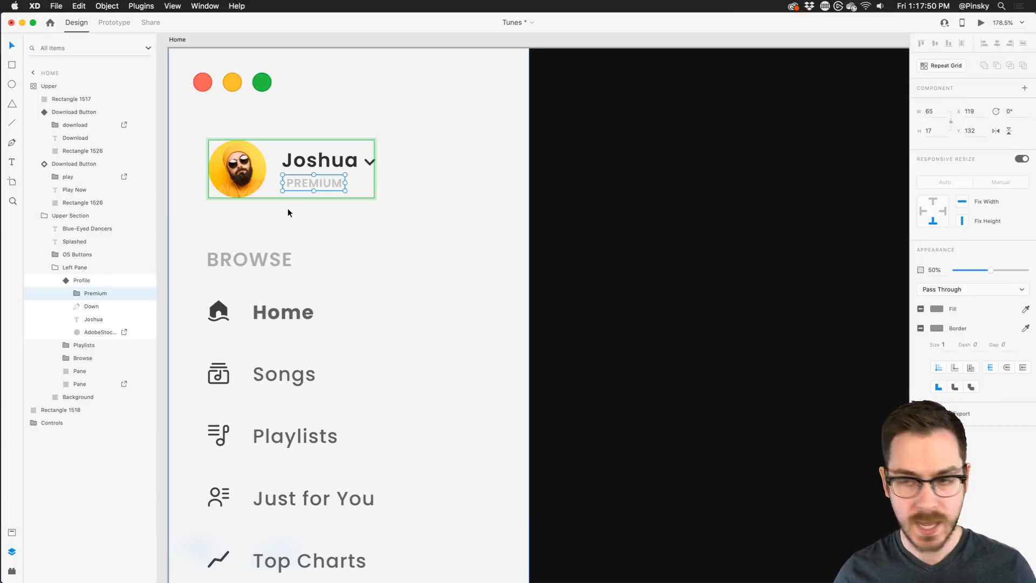
Step: Draw a dropdown rectangle about 169 by 201 below the profile name and round its corners to about 11
key("r")
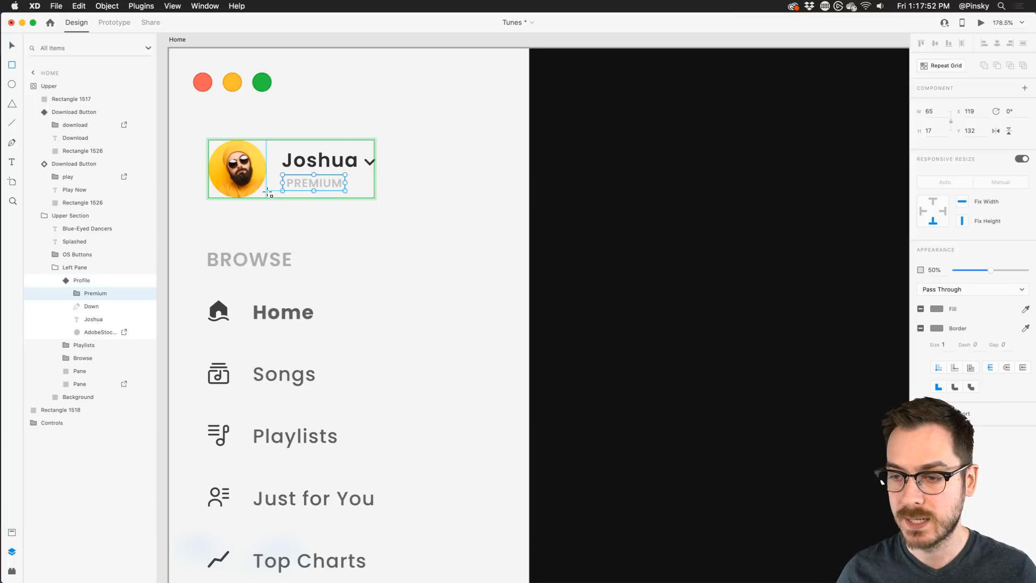
mouse_move(238, 179)
left_mouse_down()
mouse_move(383, 319)
mouse_move(383, 366)
mouse_move(400, 373)
left_mouse_up()
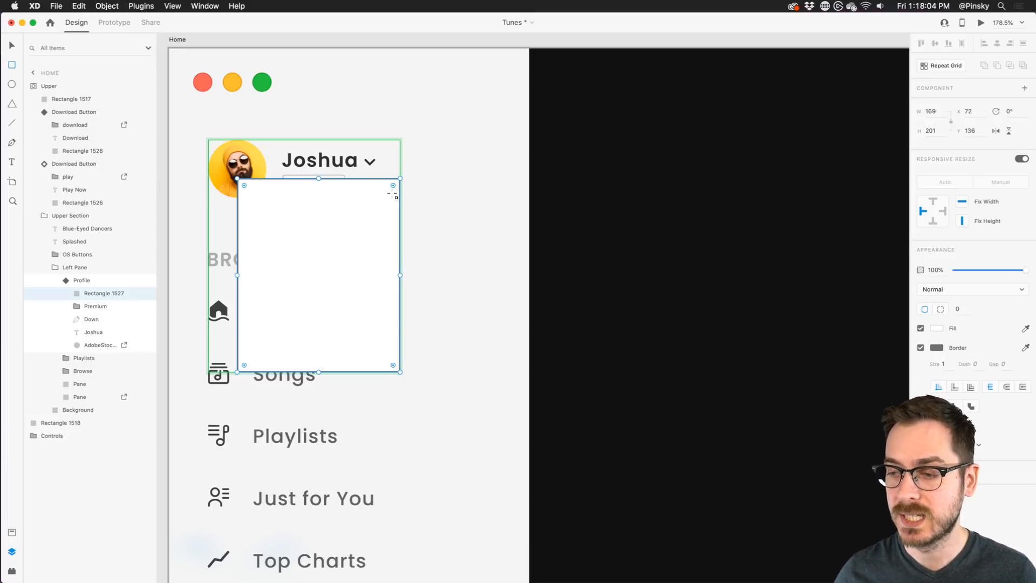
left_click_drag(394, 182, 392, 186)
Step: Give the dropdown rectangle a very light grey fill and a #E3E3E3 border
left_click(936, 330)
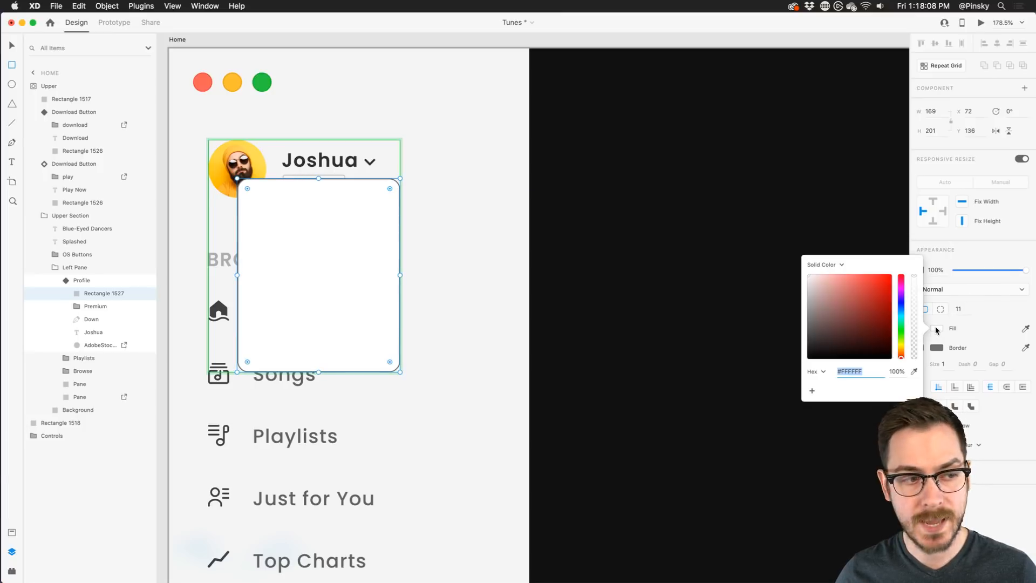
left_click_drag(820, 285, 800, 279)
left_click(927, 368)
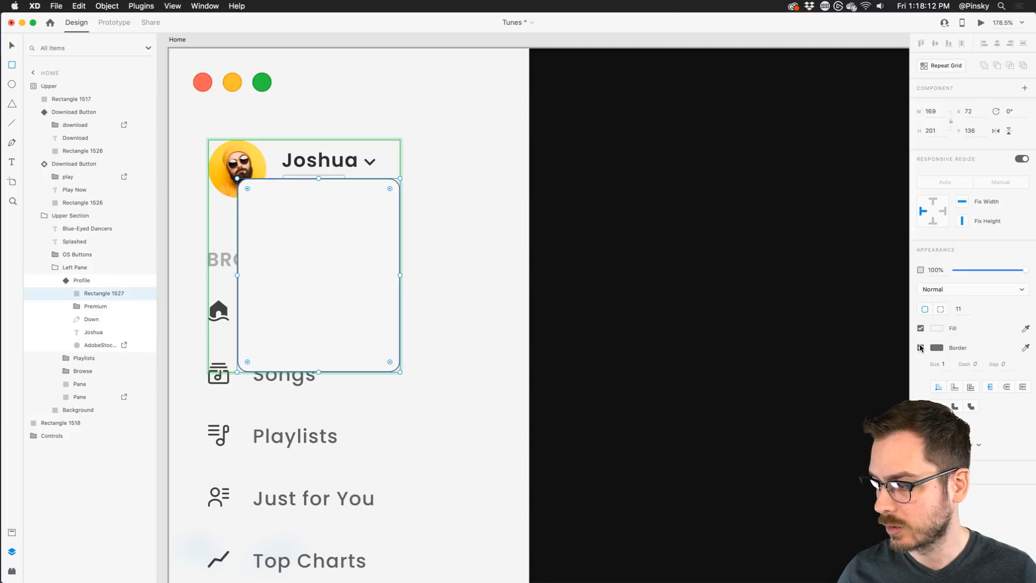
left_click(941, 348)
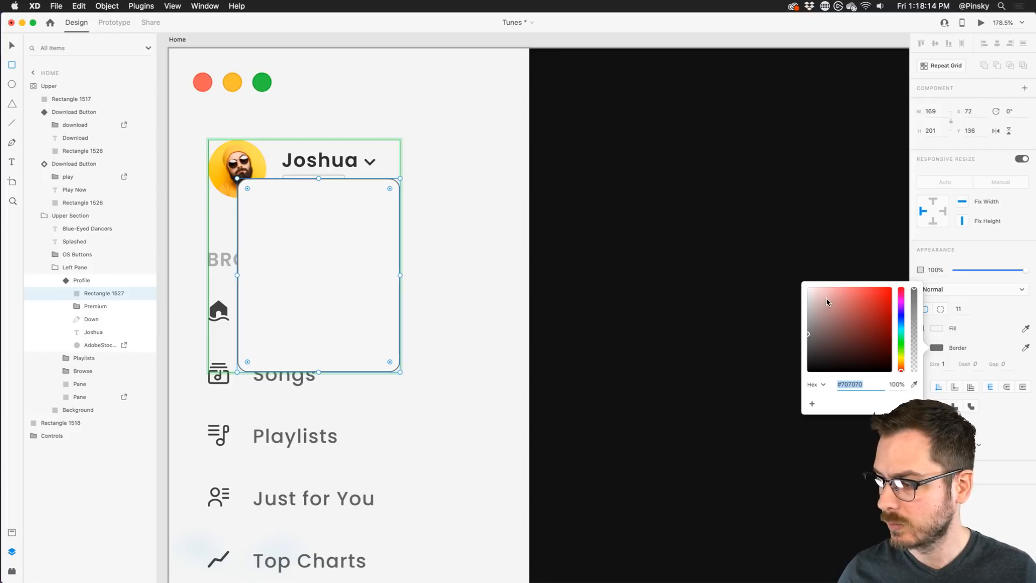
left_click_drag(823, 299, 793, 296)
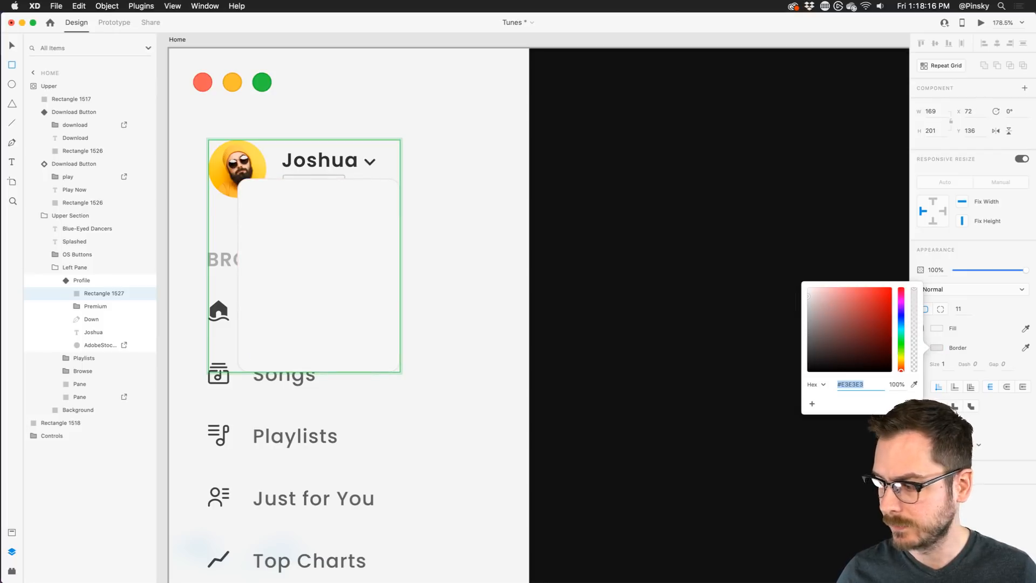
key("Escape")
Step: Add a drop shadow to the dropdown rectangle with a vertical offset of 13 and a blur of 16
left_click(920, 425)
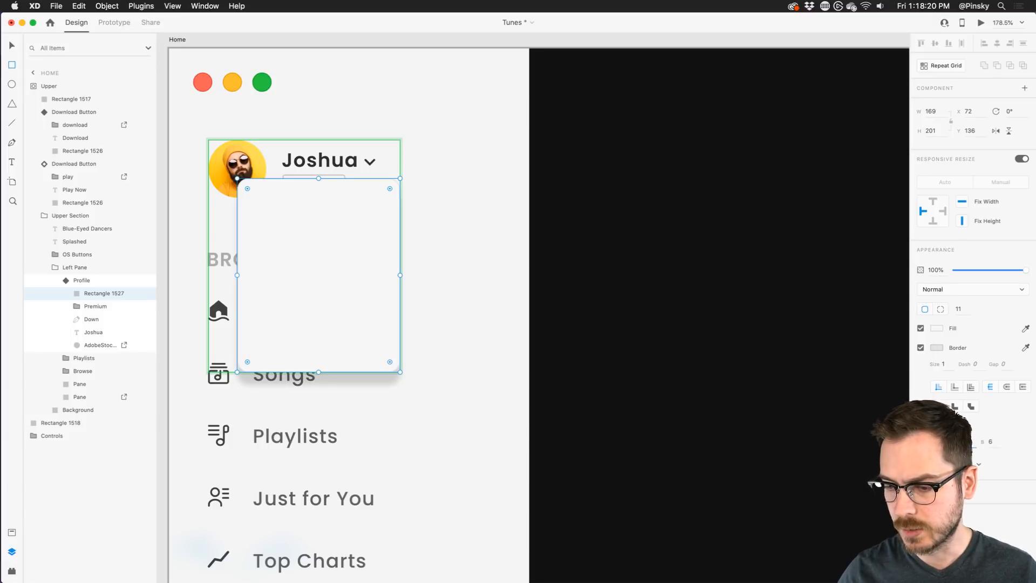
key("shift+Up")
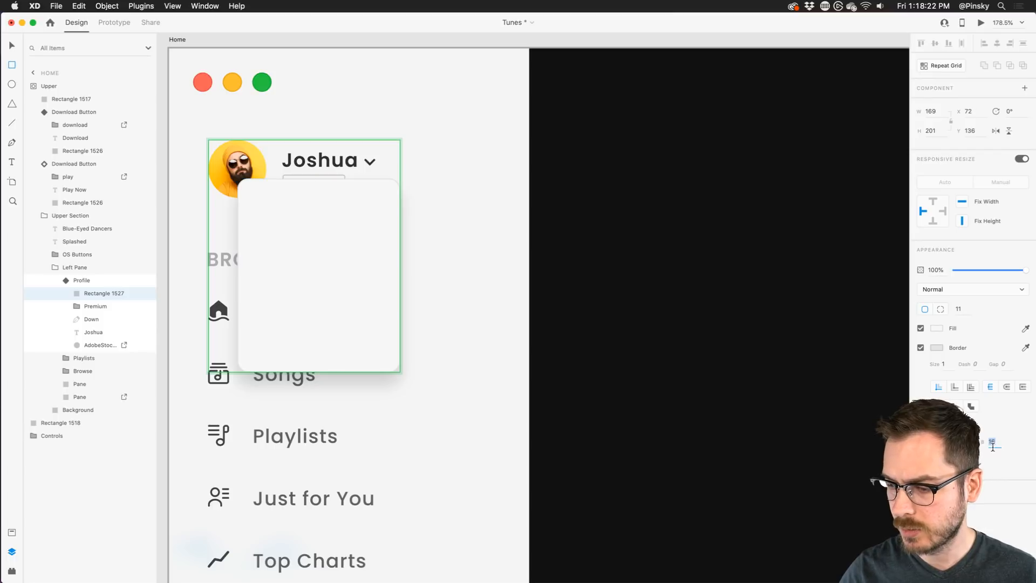
left_click(936, 425)
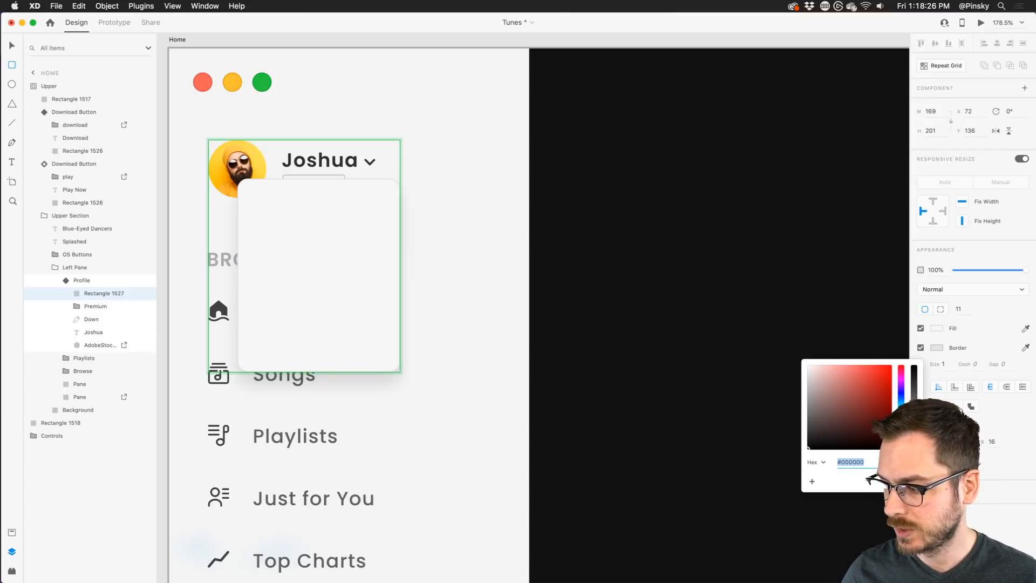
key("Escape")
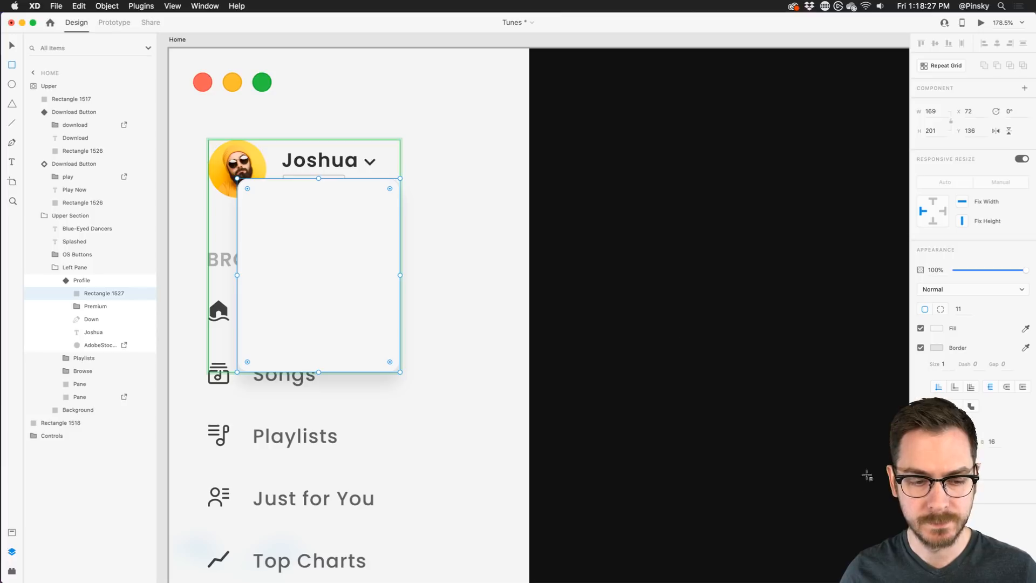
left_click(13, 47)
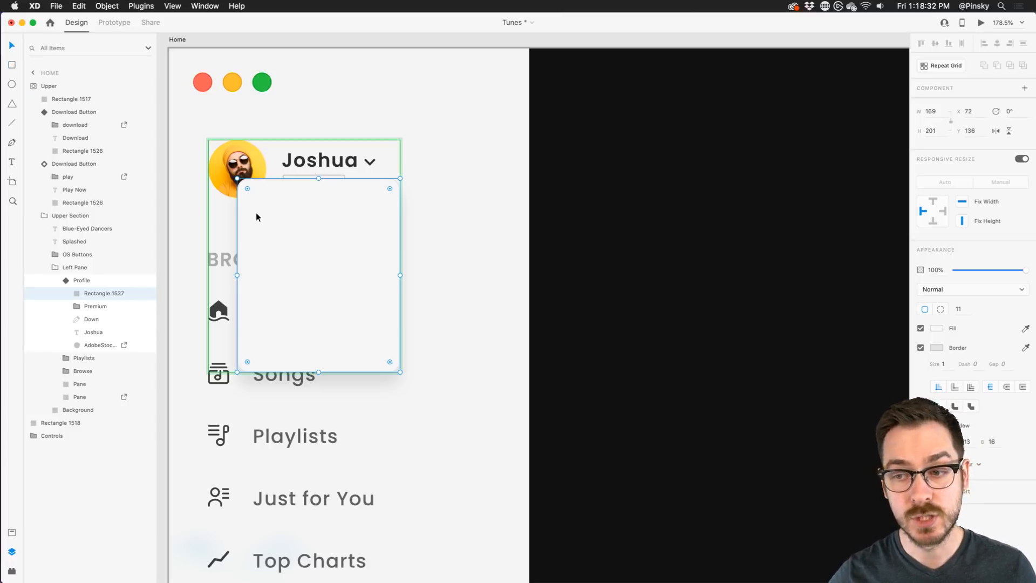
Step: Add the text "Private" over the dropdown rectangle and colour it #2C2C2C
key("r")
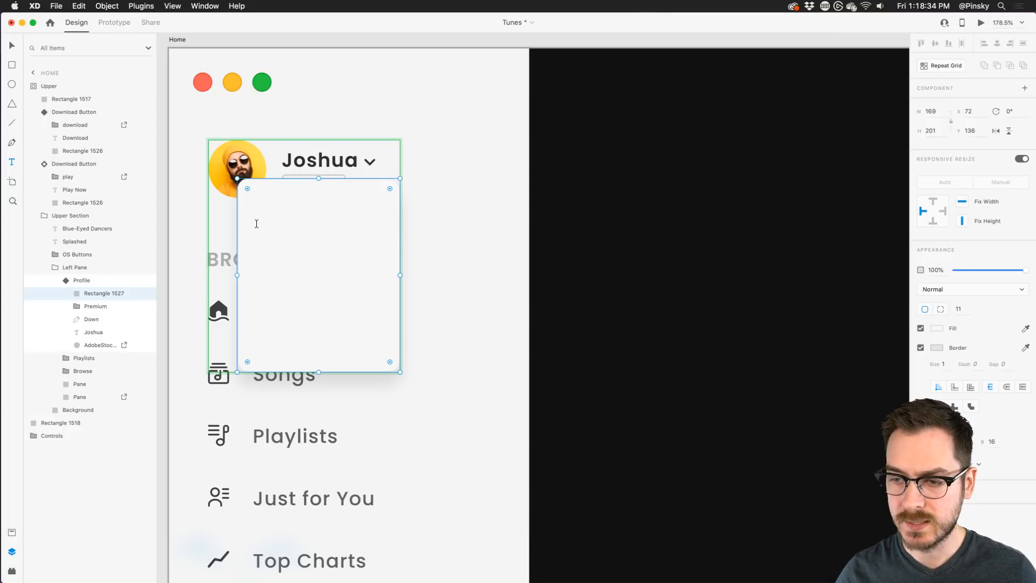
left_click(256, 223)
type("Private")
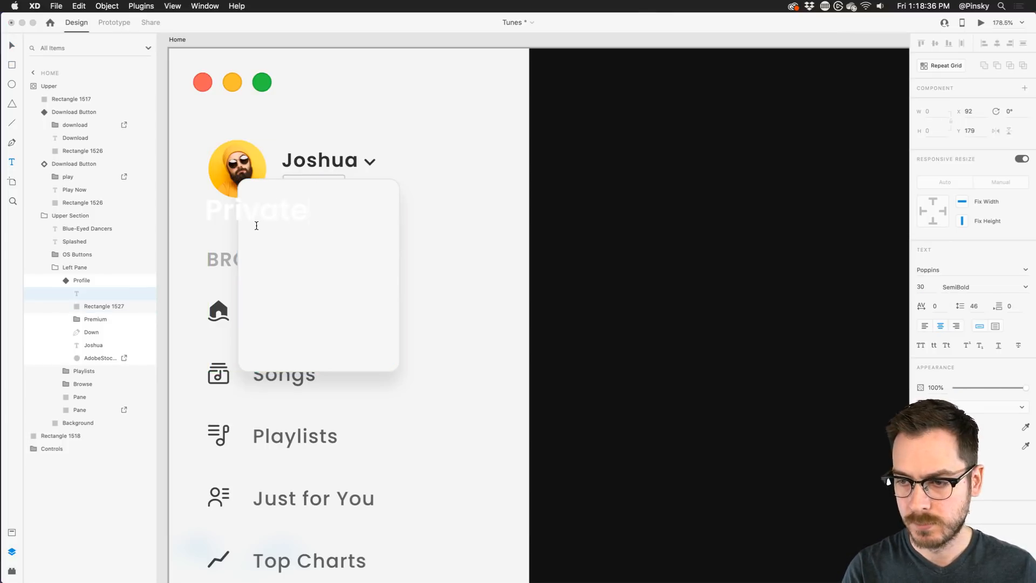
key("Escape")
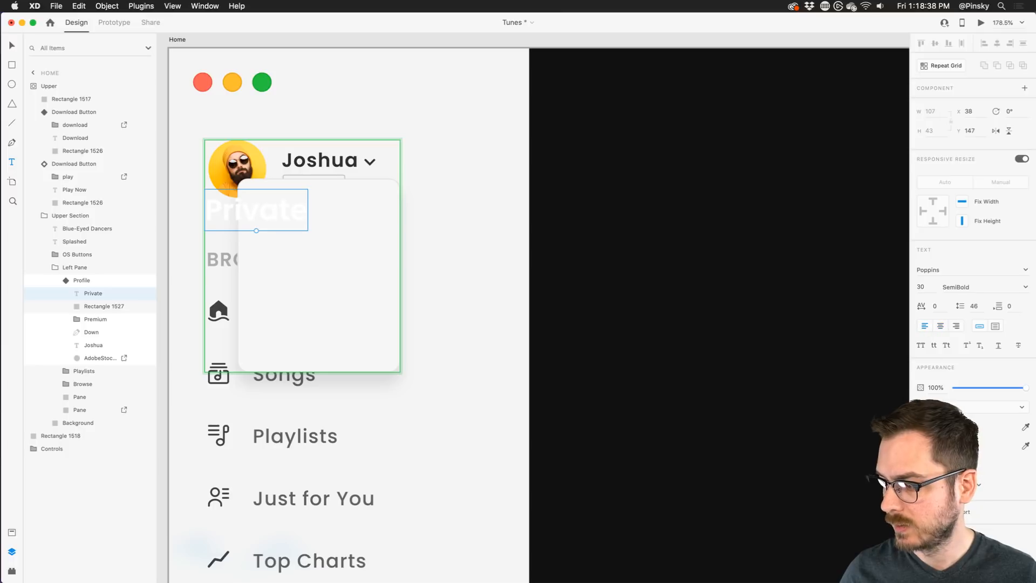
left_click(952, 427)
left_click(806, 434)
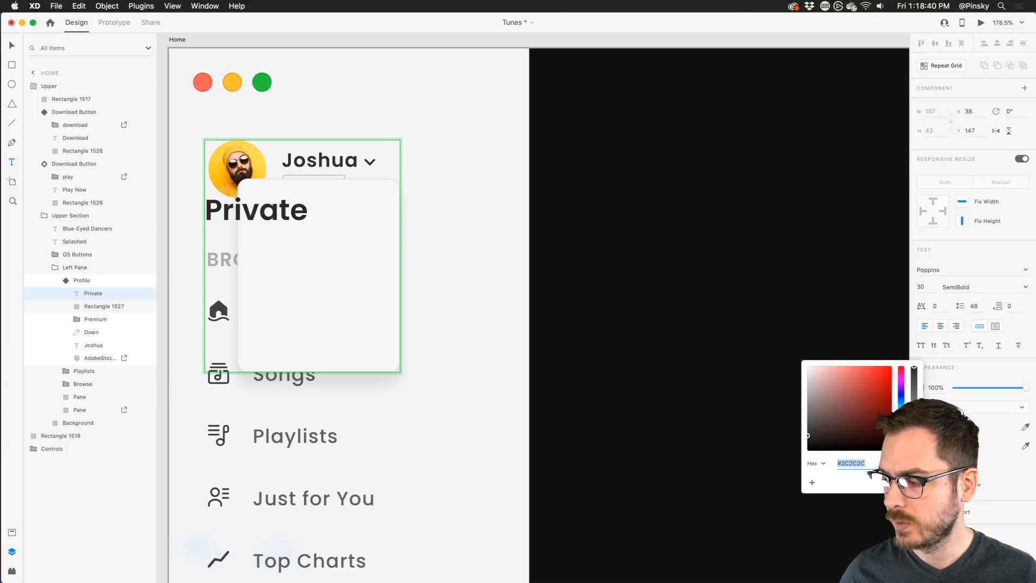
key("Escape")
Step: Reduce the Private text to size 10 and move it inside the upper-left part of the dropdown rectangle
left_click(920, 286)
type("20")
key("Return")
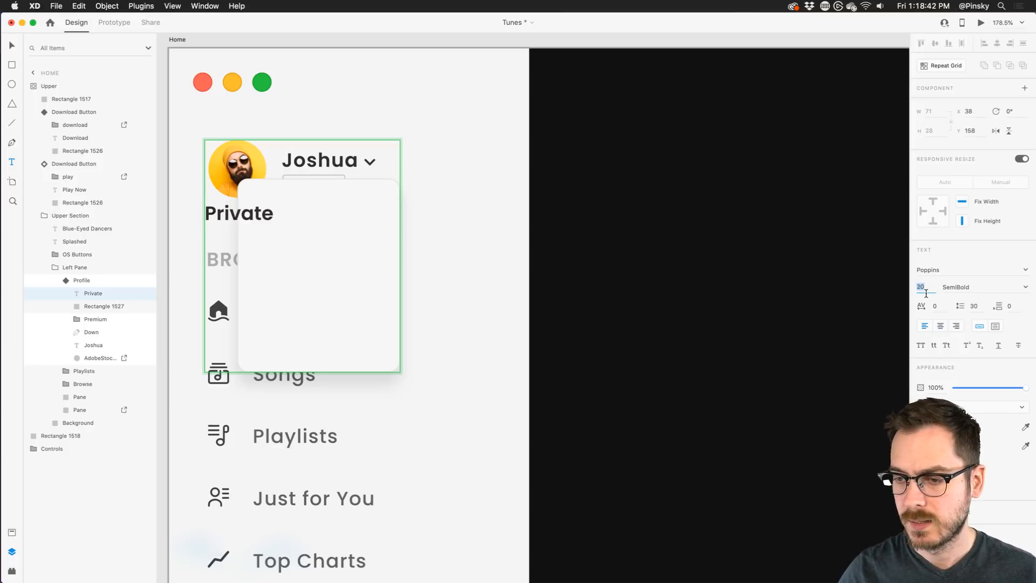
type("10")
key("Return")
left_click(15, 43)
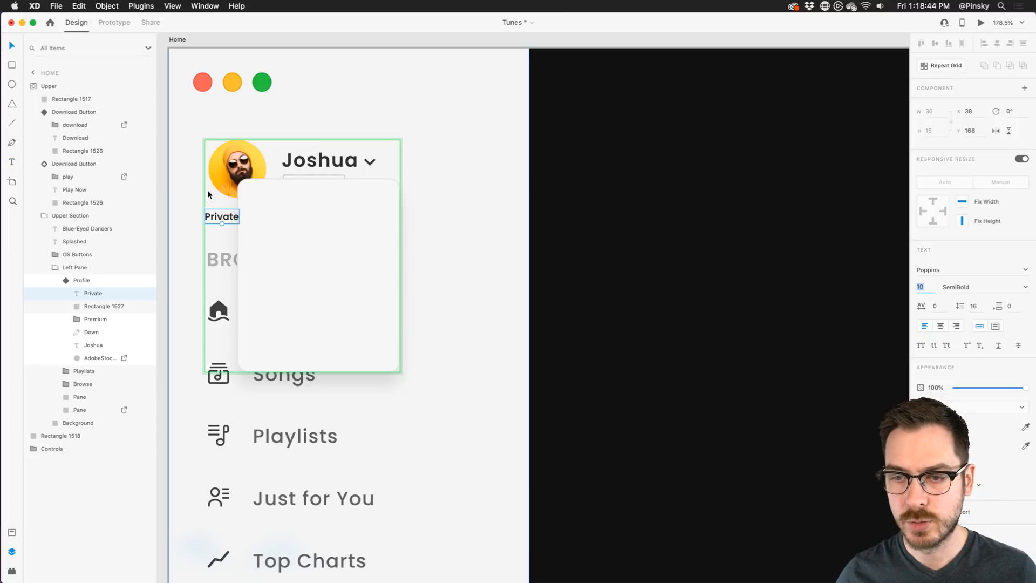
left_click_drag(220, 217, 271, 217)
Step: Set the Private text's weight to Medium and enlarge it to about size 13
left_click(1025, 287)
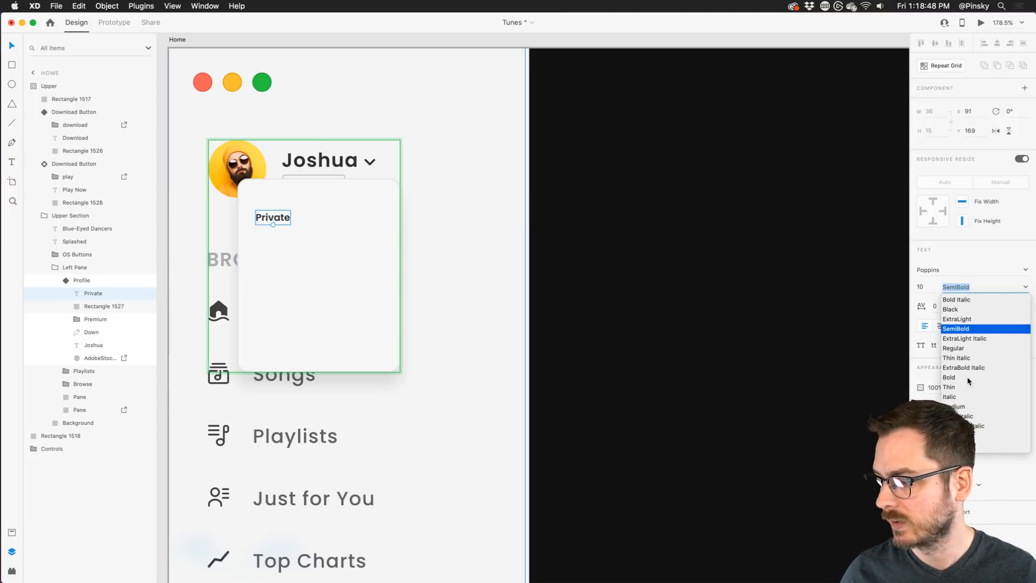
scroll(967, 380, "up", 1)
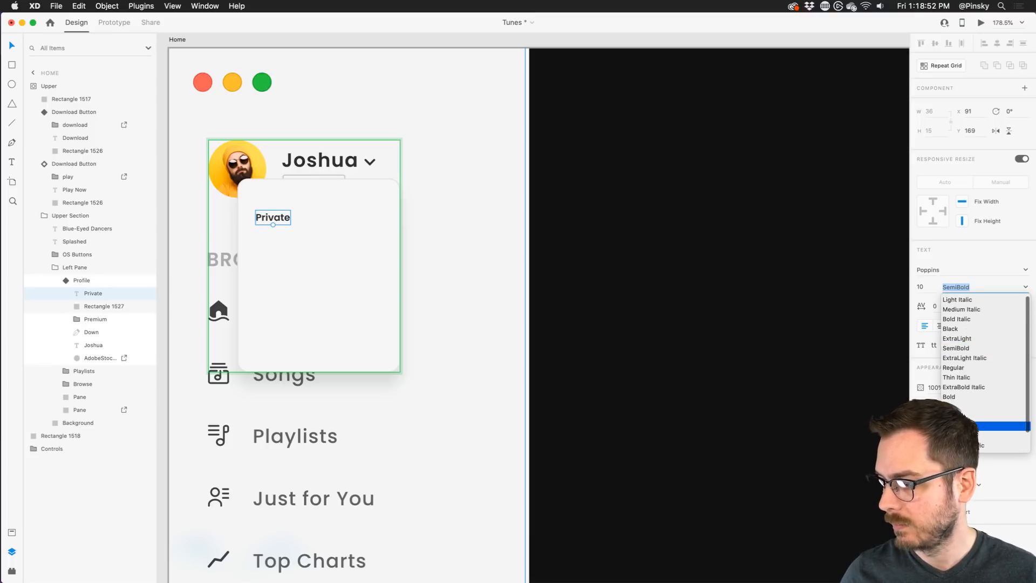
left_click(955, 425)
left_click_drag(271, 226, 269, 219)
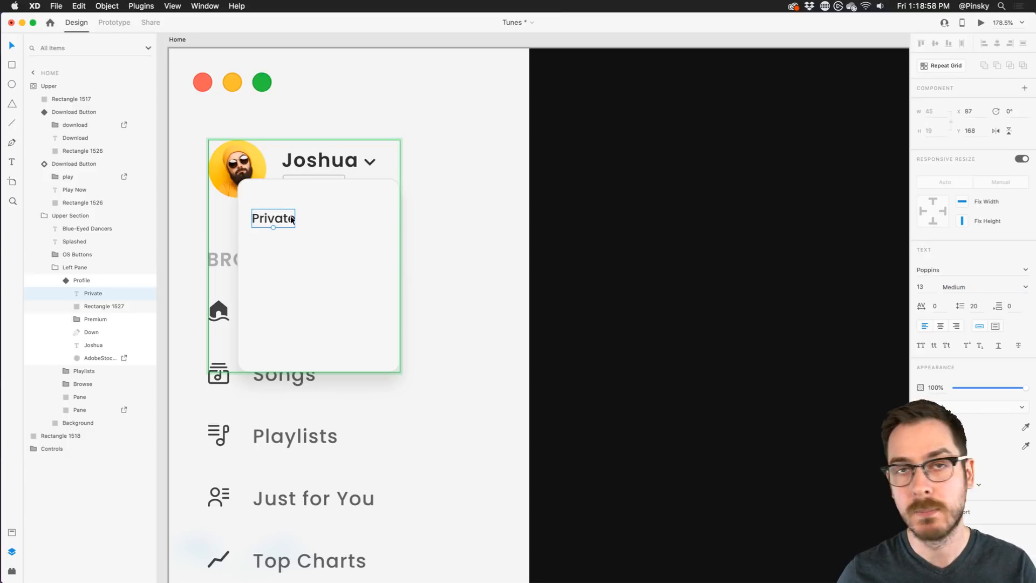
Step: Draw a pill-shaped toggle track about 49 by 21 with corner radius 11, level with the Private text near the dropdown's right edge
scroll(342, 215, "up", 5)
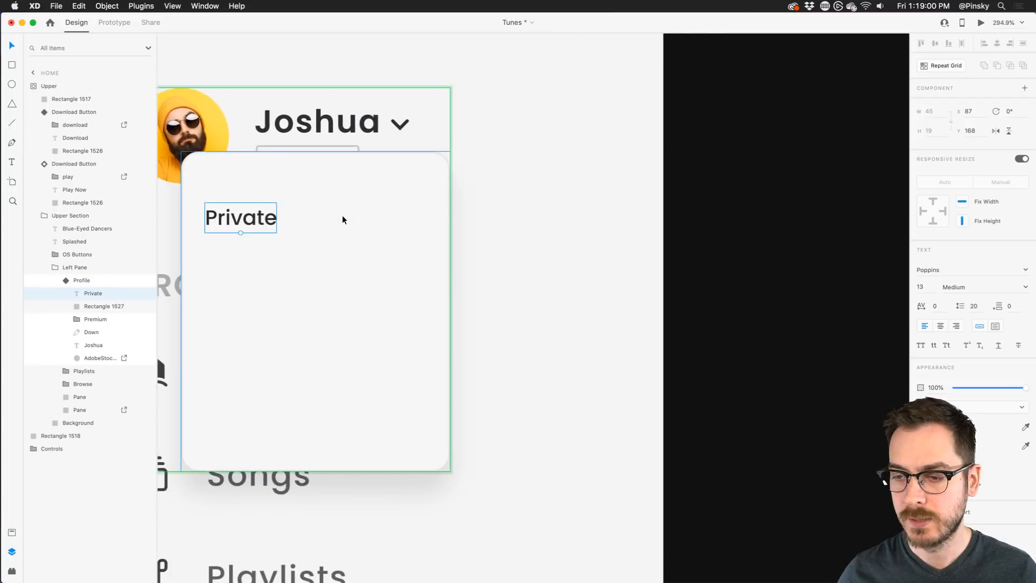
left_click(11, 66)
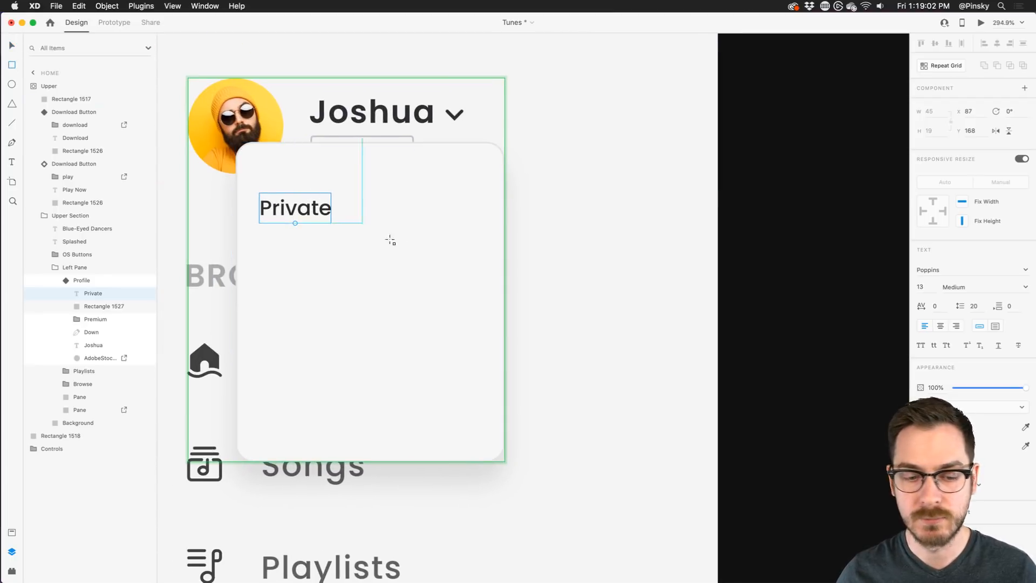
mouse_move(384, 199)
left_mouse_down()
mouse_move(447, 227)
mouse_move(429, 195)
mouse_move(466, 198)
mouse_move(436, 207)
left_mouse_up()
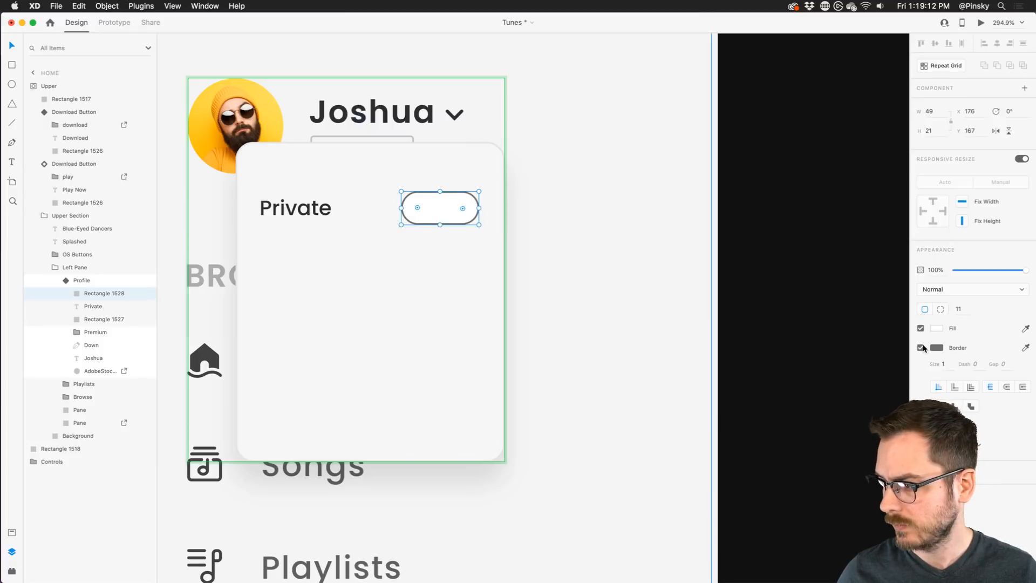
Step: Give the toggle track a very light grey fill matching the dropdown and a #DDDDDD border
left_click(921, 328)
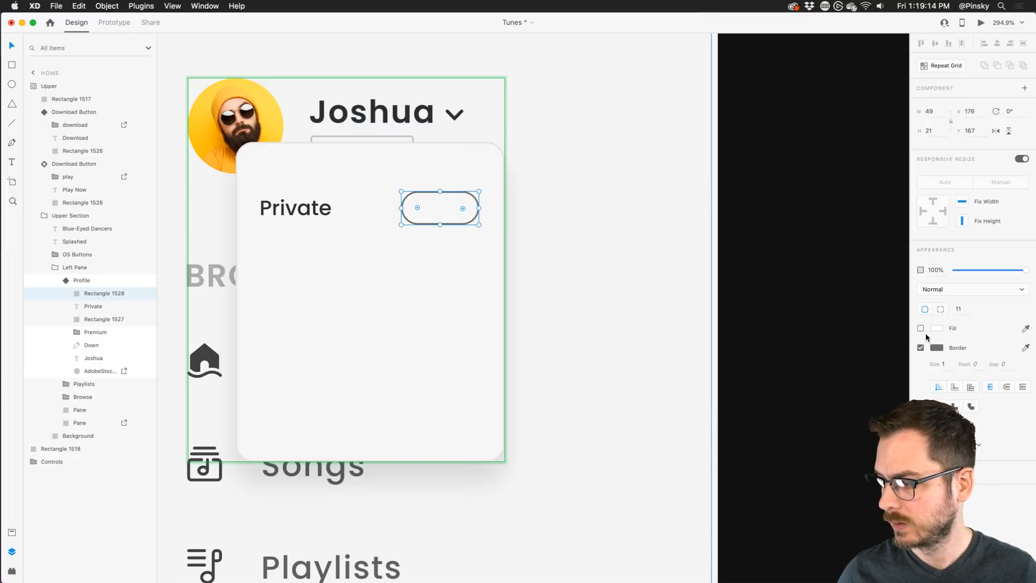
left_click(921, 328)
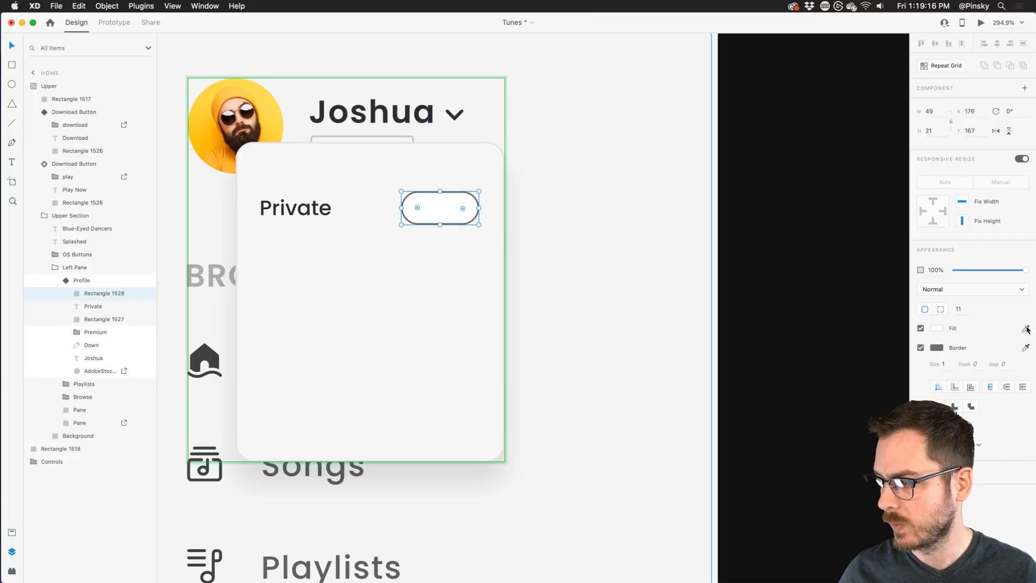
left_click(936, 347)
left_click(807, 300)
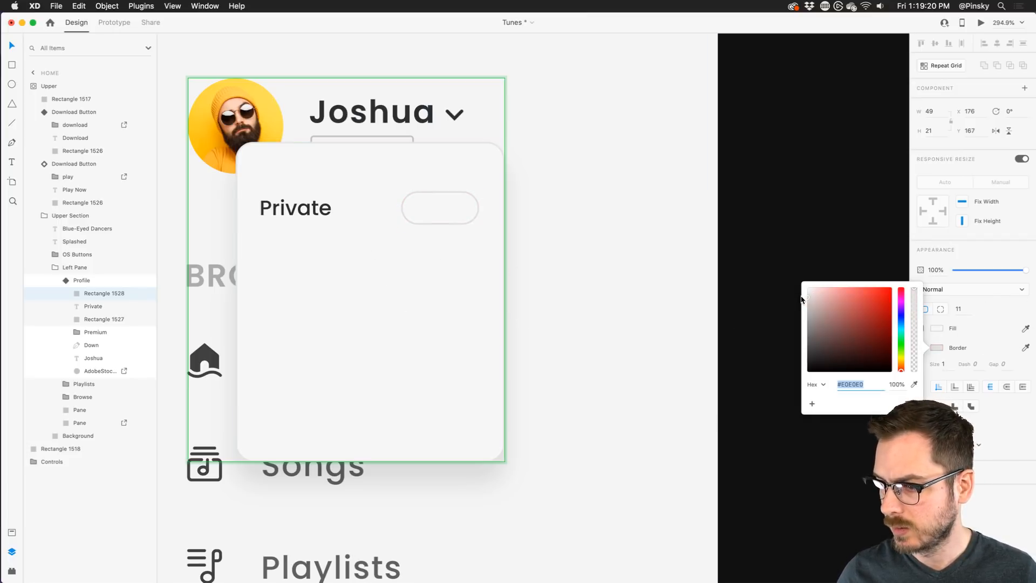
left_click_drag(801, 300, 801, 301)
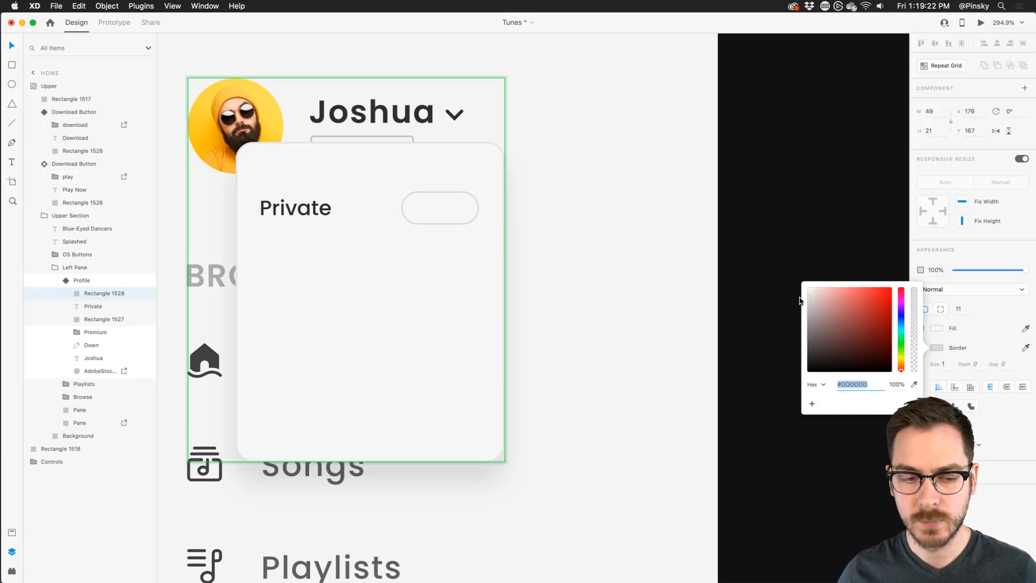
left_click(458, 21)
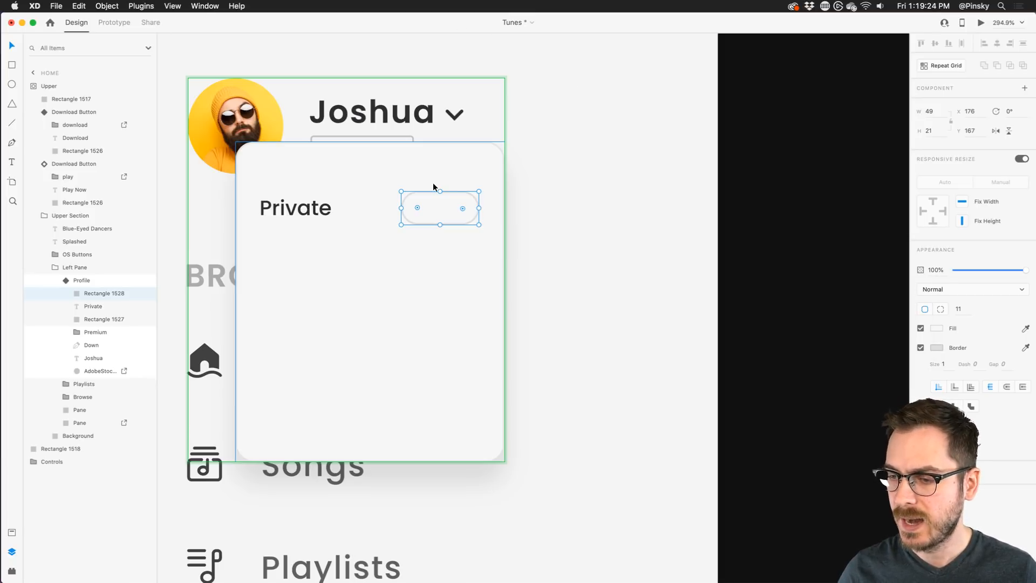
Step: Draw a 17 by 17 circle at the left end of the toggle track and fill it with grey sampled from the track's border
scroll(439, 178, "up", 5)
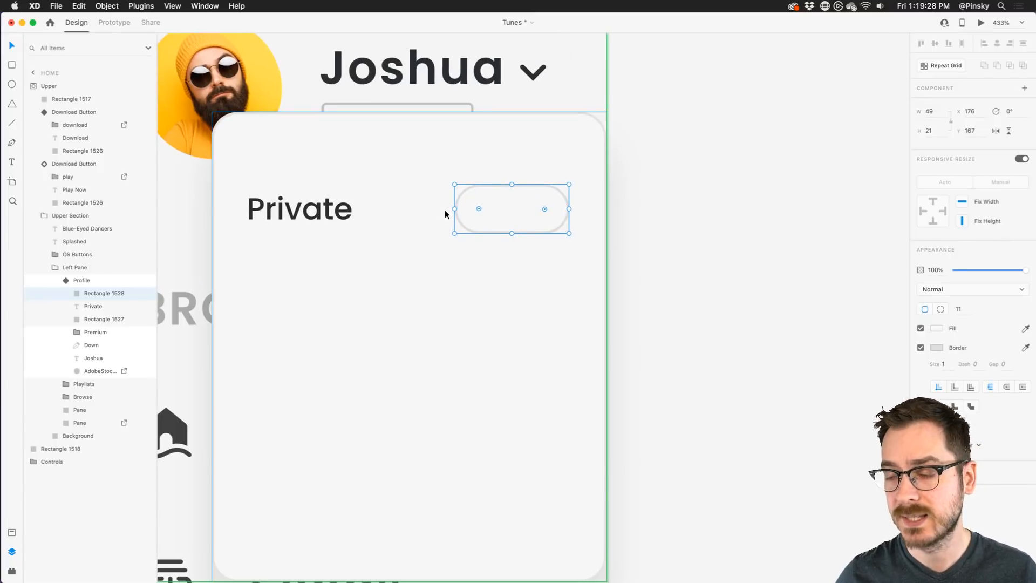
key("e")
mouse_move(487, 192)
left_mouse_down()
mouse_move(526, 235)
mouse_move(506, 207)
mouse_move(483, 207)
left_mouse_up()
key("v")
left_click(1026, 310)
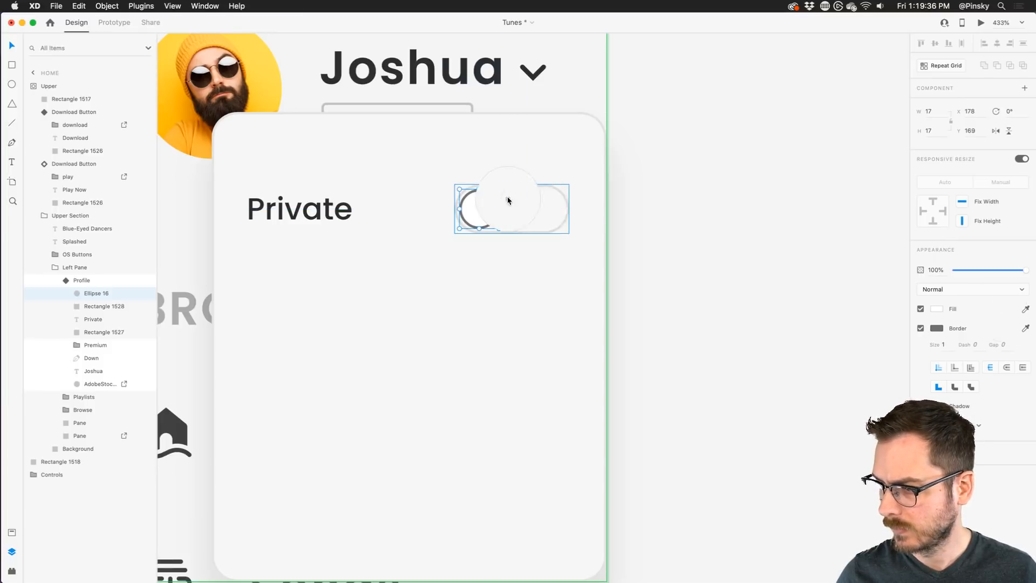
left_click(509, 187)
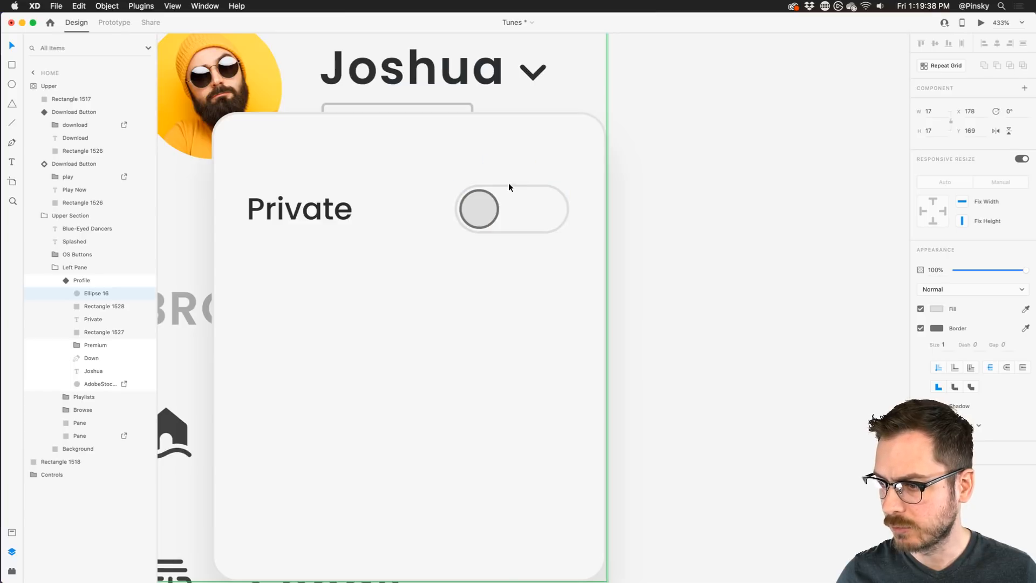
Step: Remove the toggle circle's border and turn the circle and its track into a component
left_click(920, 328)
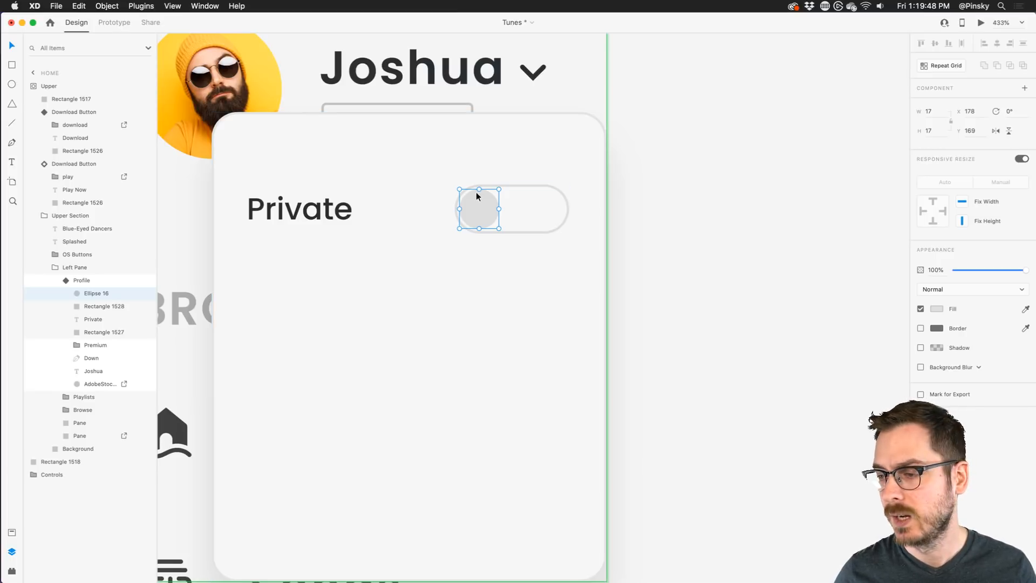
left_click(521, 182, "shift")
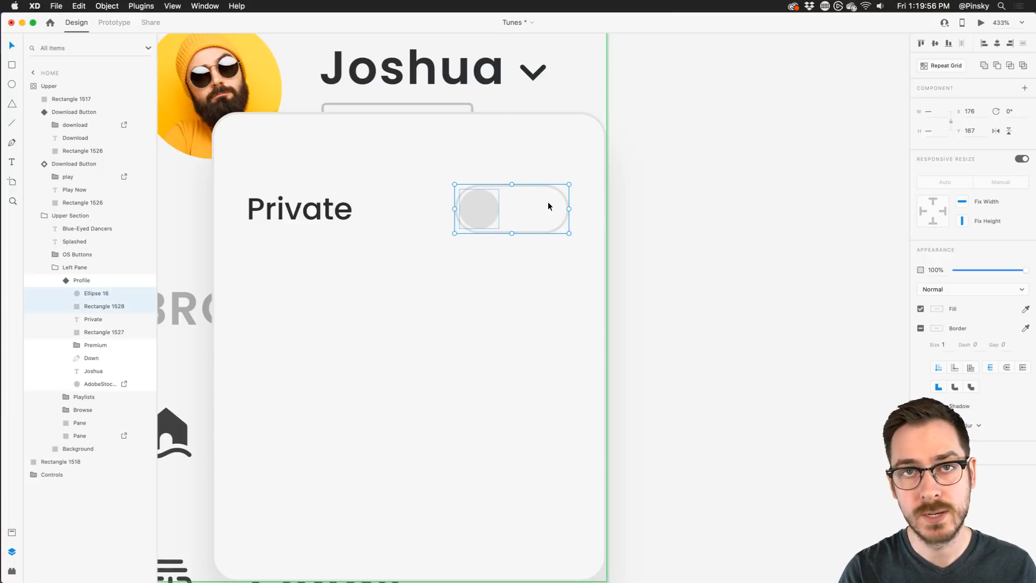
key("super+k")
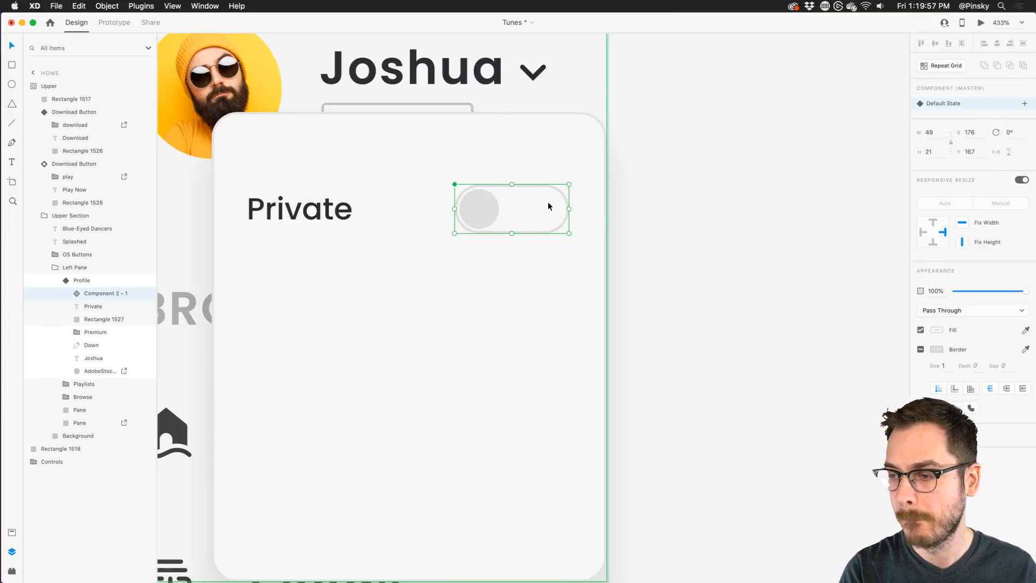
Step: Add a new state named On to the toggle component and move its circle to the right end of the track
left_click(1025, 103)
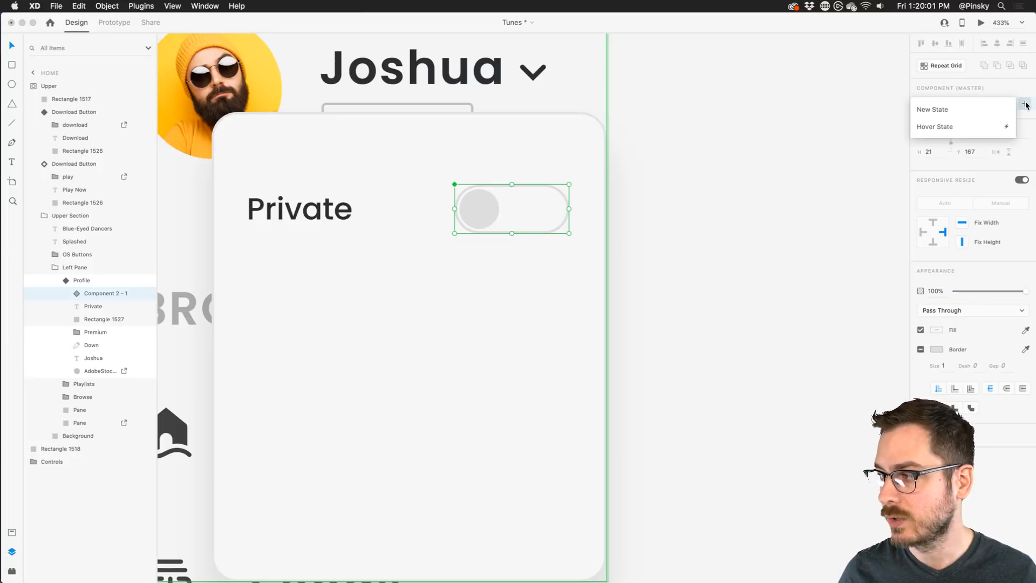
left_click(971, 110)
type("On")
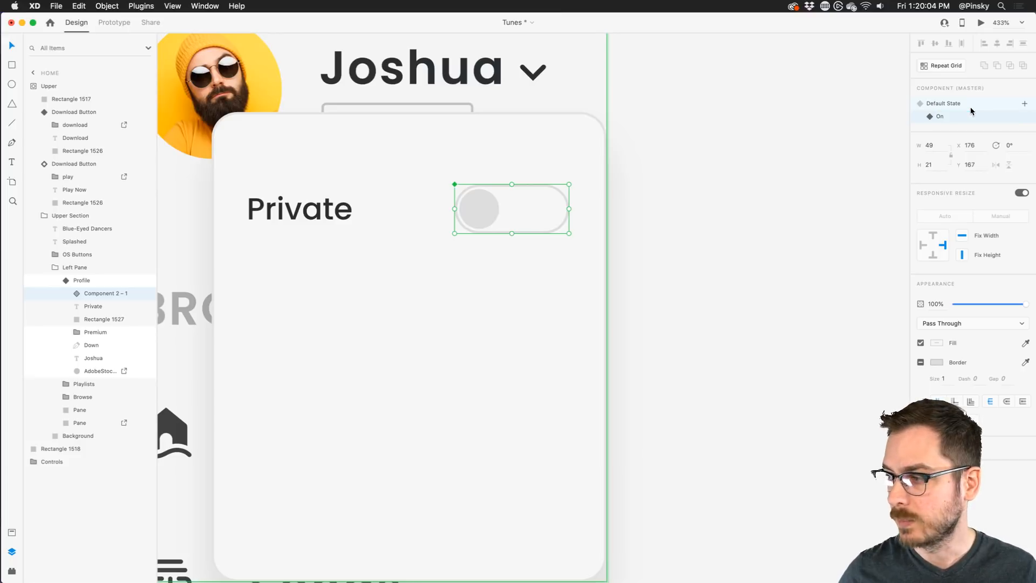
double_click(471, 208)
left_click_drag(470, 208, 539, 213)
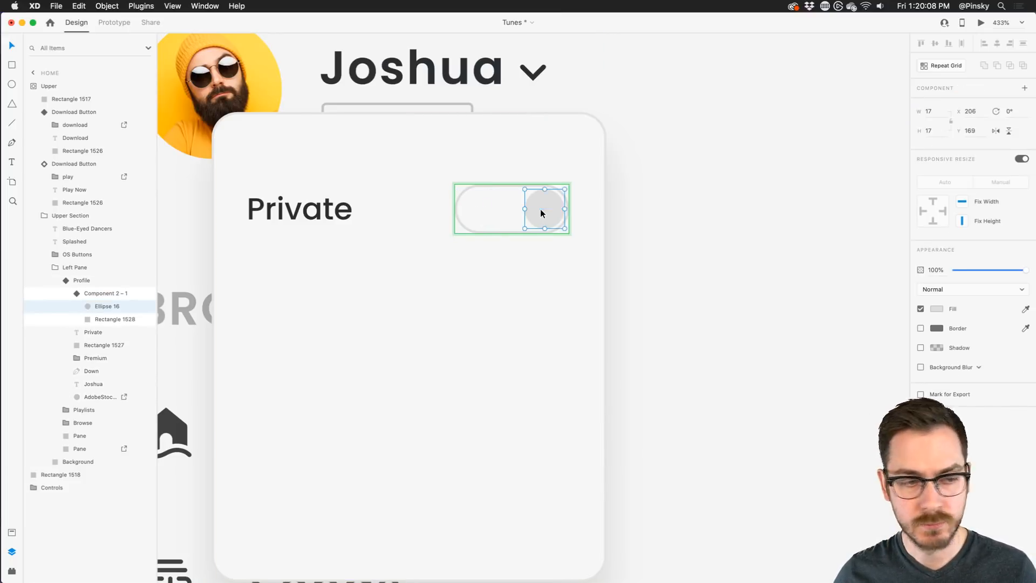
Step: Fill the On state's track with the Highlight Pink color asset and remove the track's border
key("Escape")
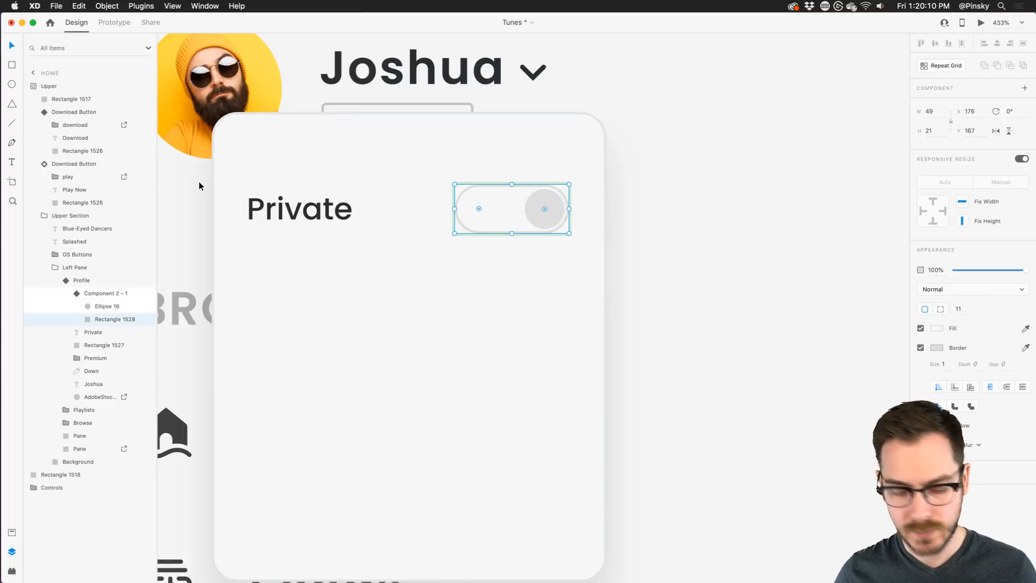
key("super+shift+y")
left_click(98, 108)
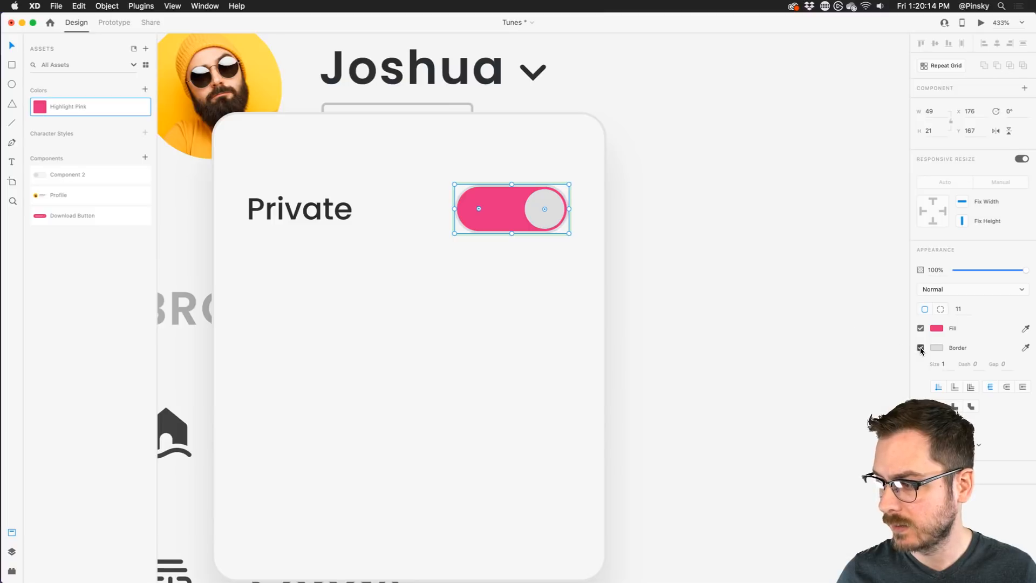
Step: Fill the On state's circle with white #FFFFFF and compare the toggle's Default and On states
double_click(548, 218)
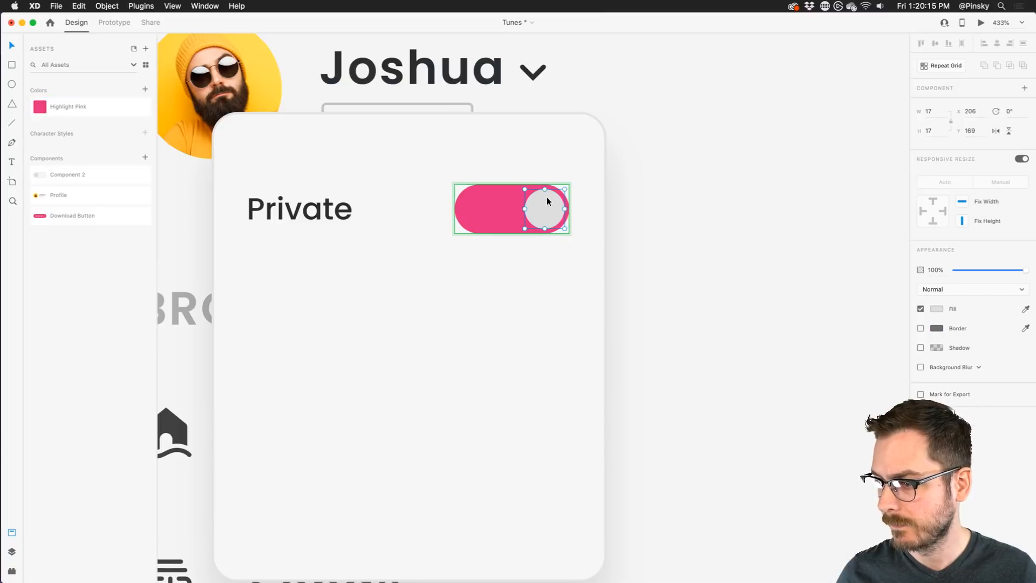
left_click(937, 309)
left_click_drag(876, 303, 779, 201)
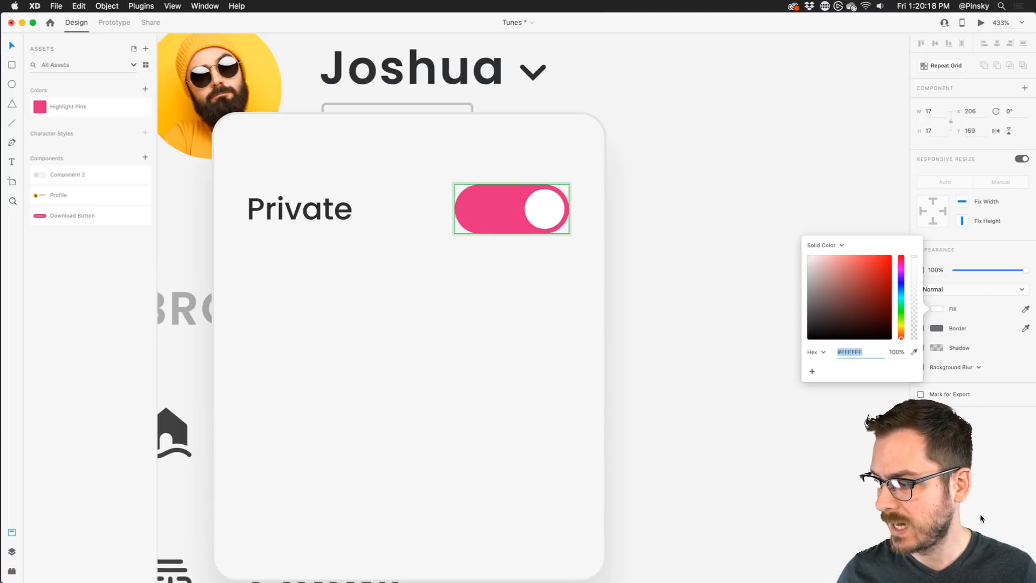
key("Escape")
key("Escape")
left_click(950, 103)
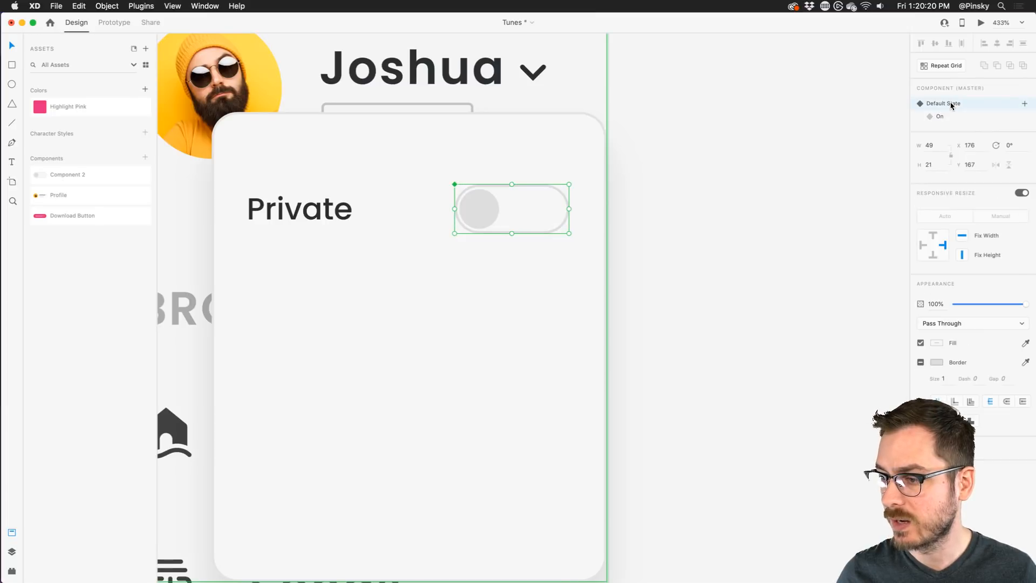
left_click(953, 114)
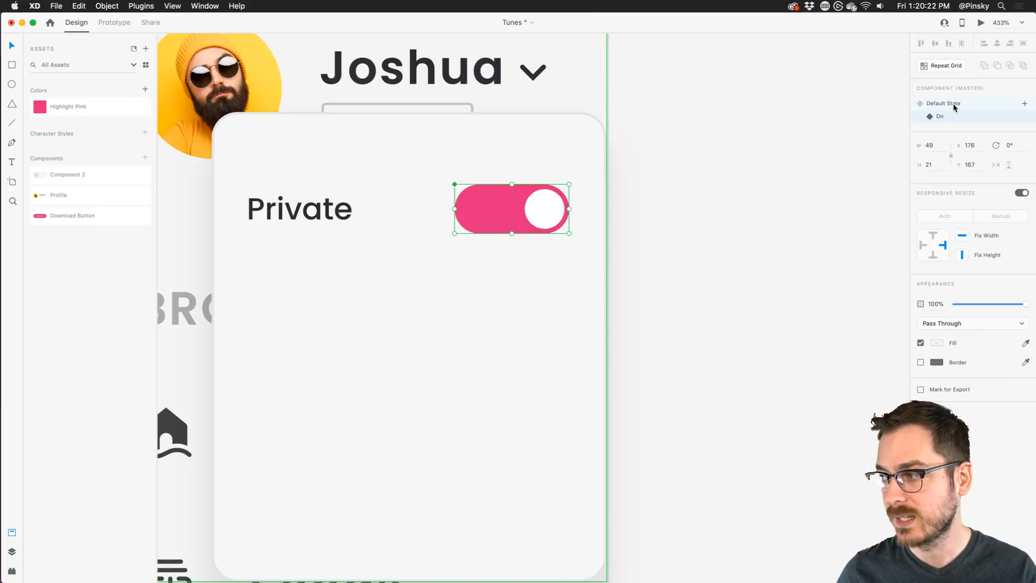
left_click(953, 103)
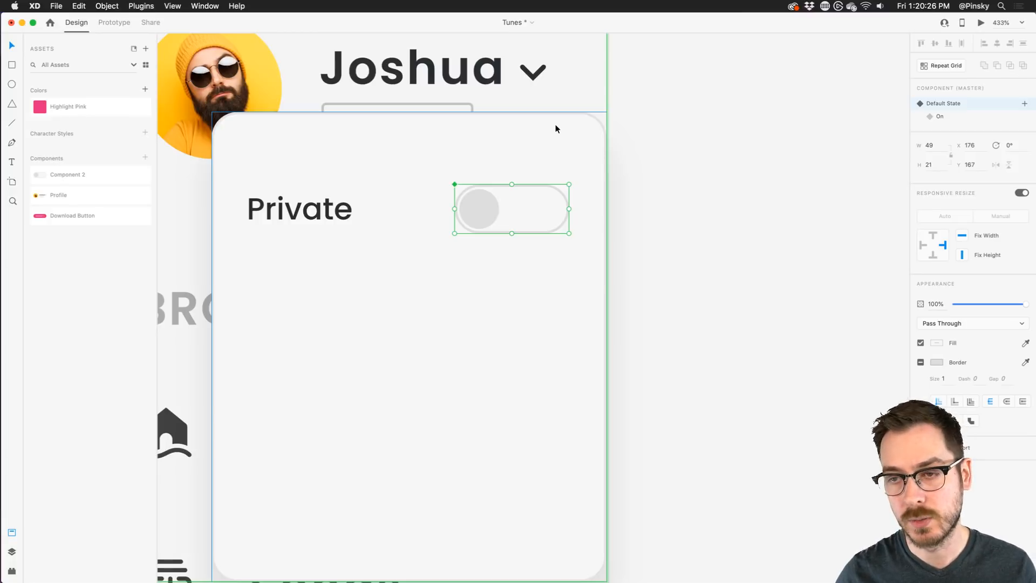
Step: Prototype the toggle's Default State with a Tap trigger, Auto-Animate action and On as the destination
left_click(113, 22)
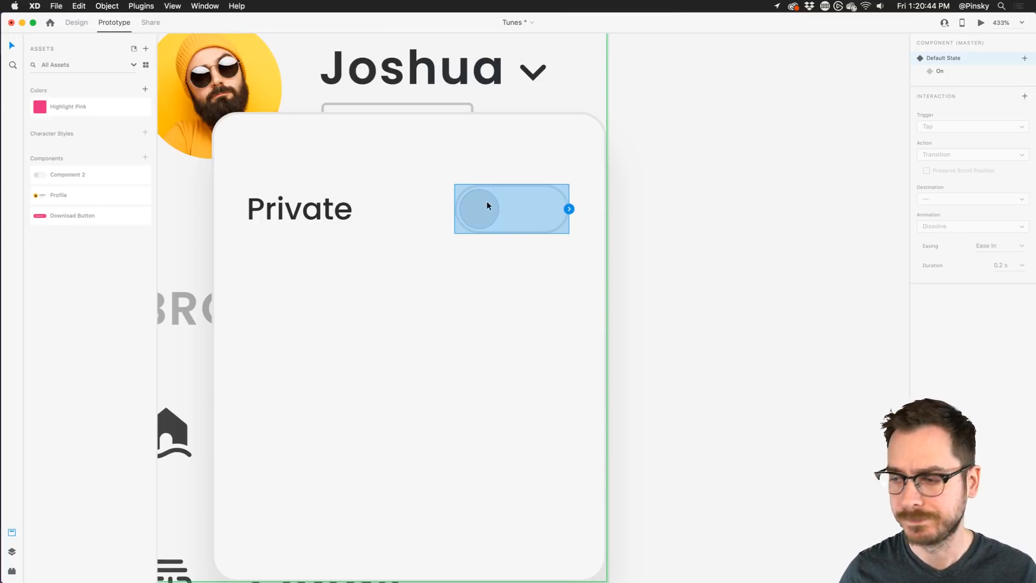
mouse_move(569, 208)
left_mouse_down()
mouse_move(689, 148)
mouse_move(712, 164)
mouse_move(588, 222)
mouse_move(570, 208)
left_mouse_up()
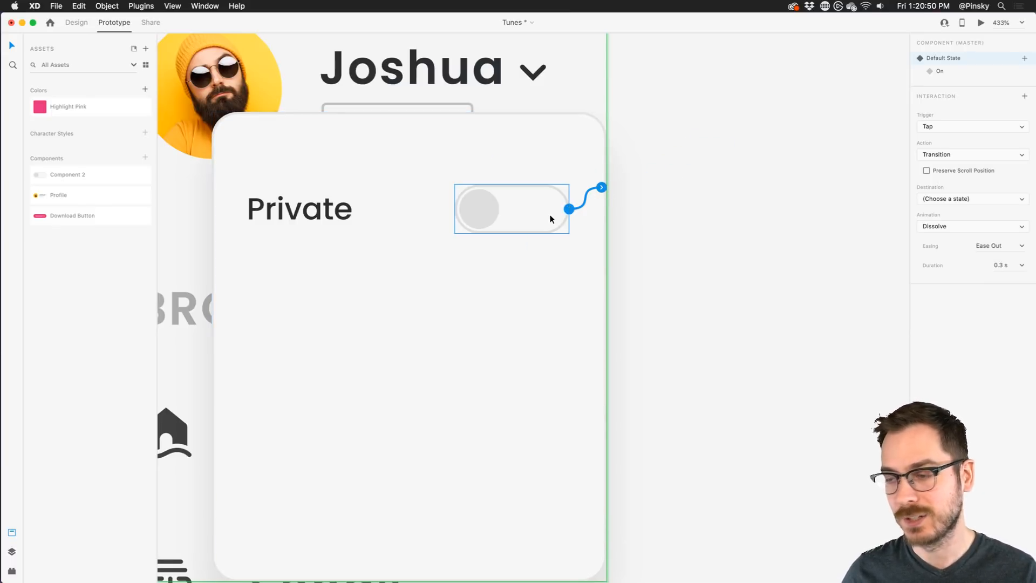
left_click(1021, 127)
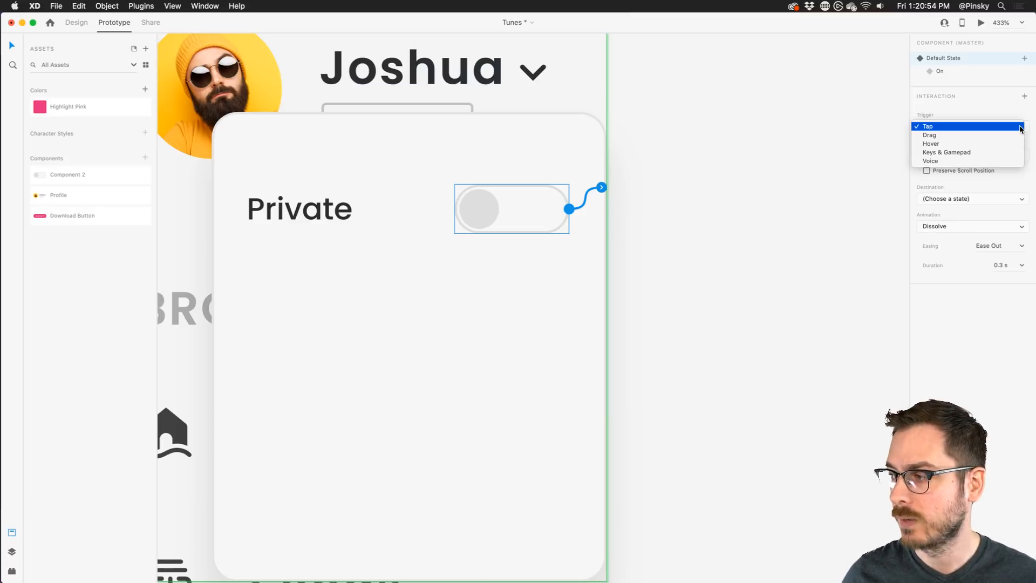
left_click(1021, 127)
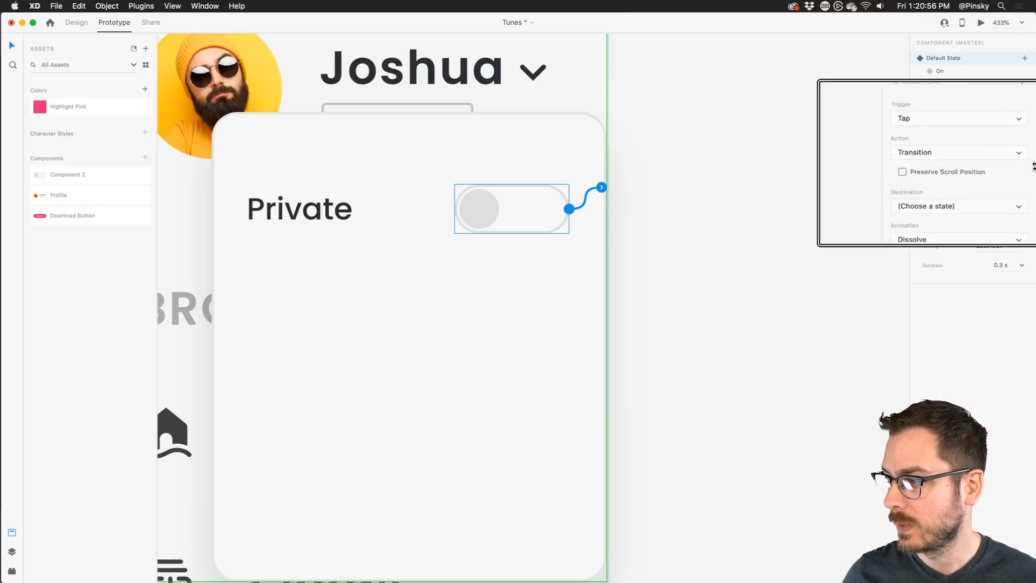
left_click(1013, 156)
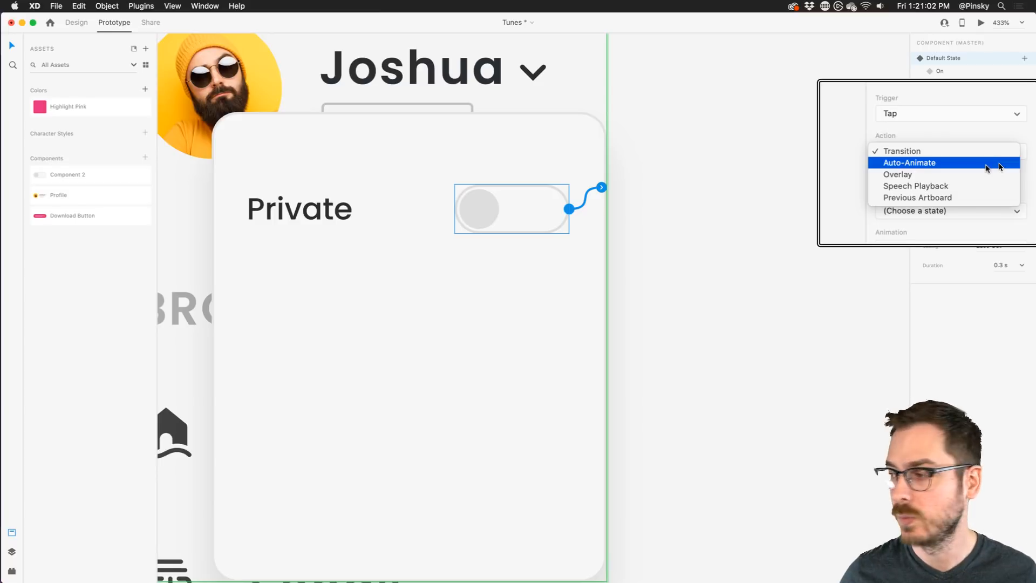
left_click(986, 163)
left_click(995, 192)
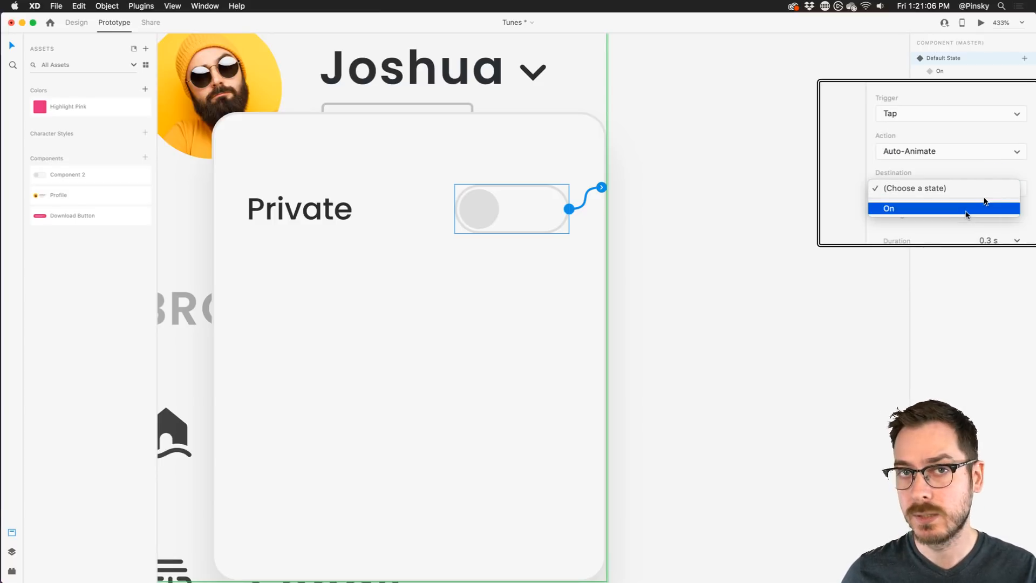
left_click(989, 208)
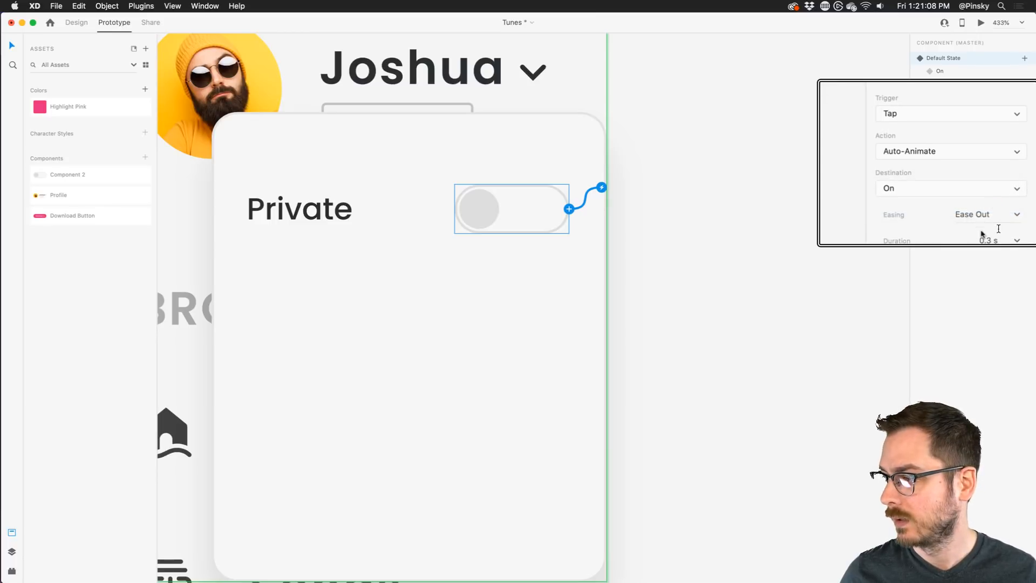
Step: Set the Default State interaction's easing to Ease In-Out and its duration to 0.2 s
left_click(1016, 205)
left_click(991, 262)
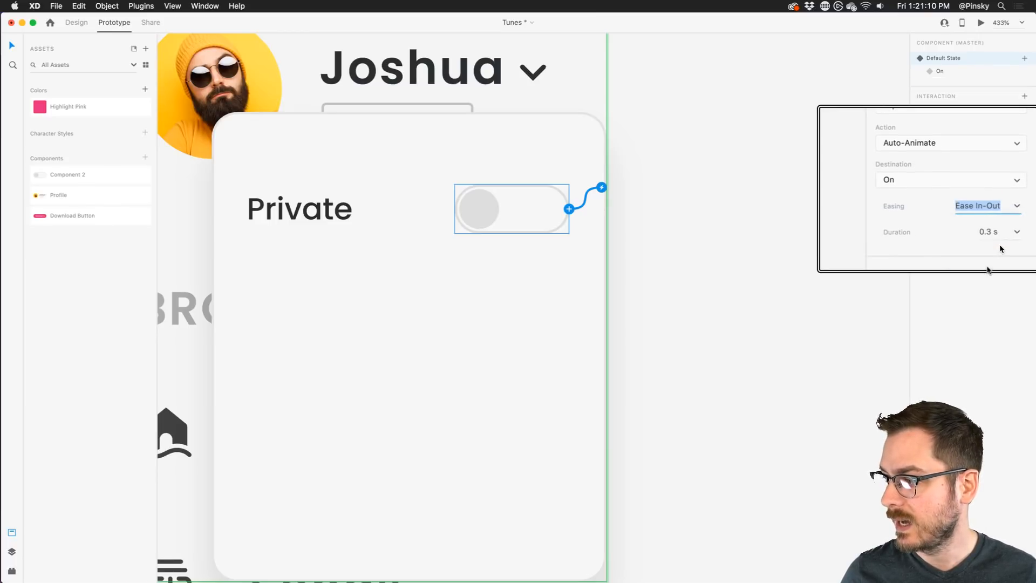
left_click(1002, 231)
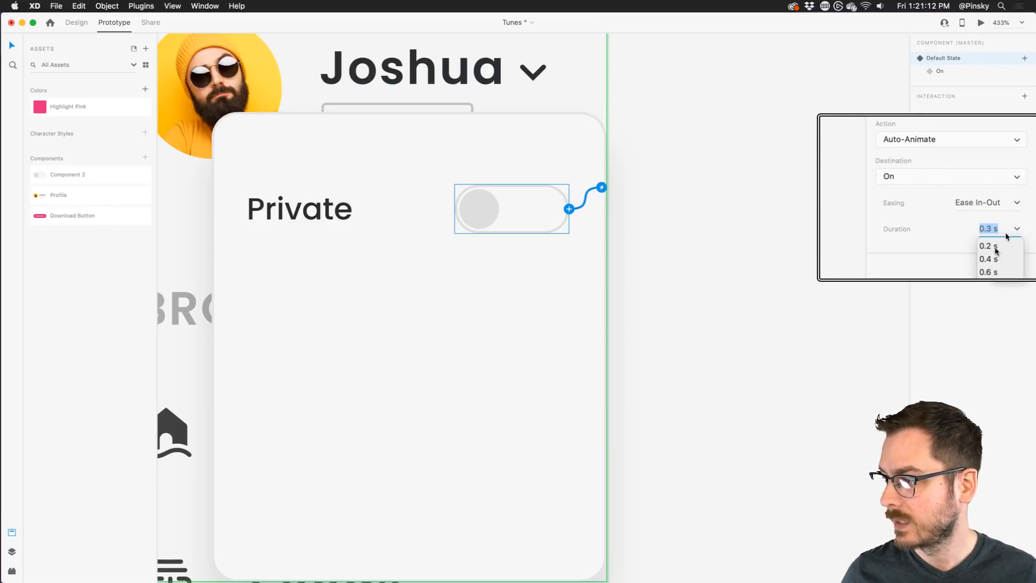
left_click(987, 246)
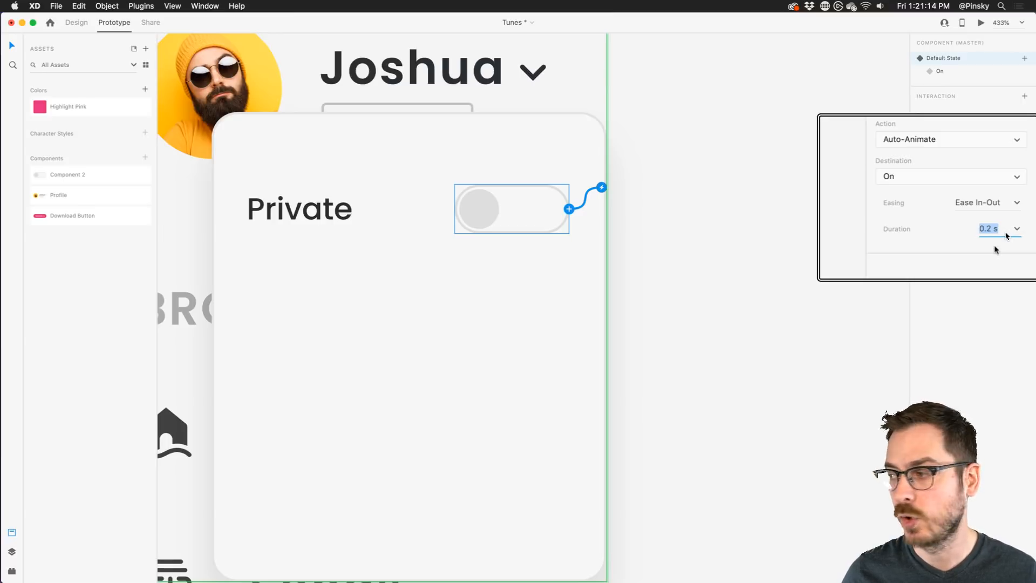
Step: Set the destination of the On state's Tap Auto-Animate interaction to Default State
left_click(958, 70)
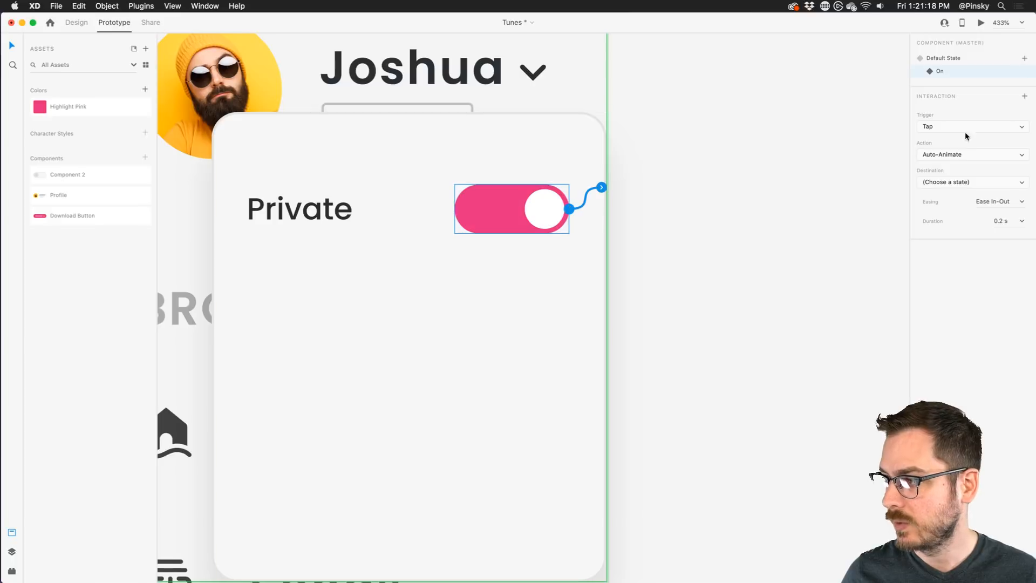
left_click(983, 184)
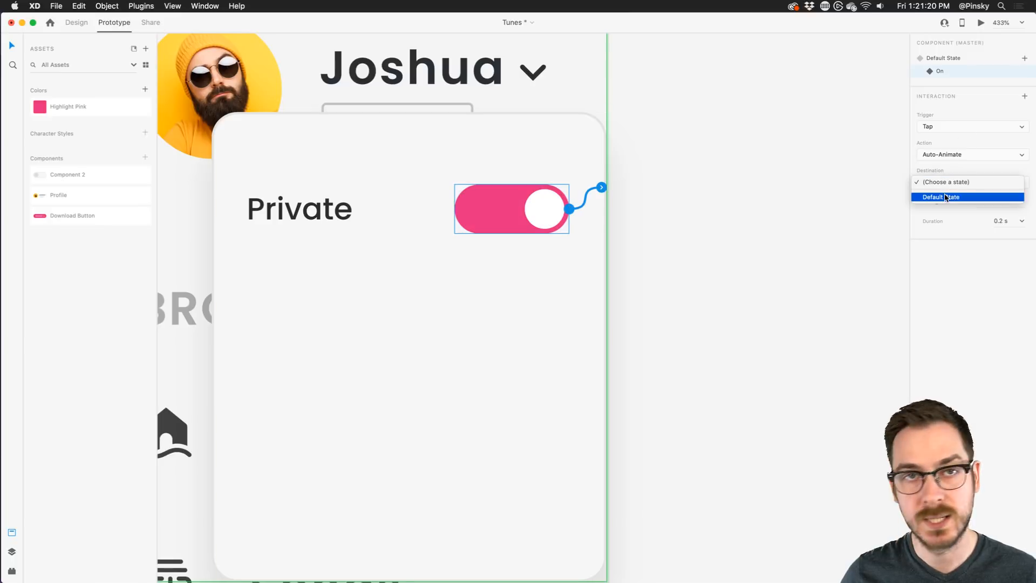
left_click(944, 197)
Step: Return the toggle to its Default State and preview the prototype, switching the Private toggle on and off
left_click(954, 56)
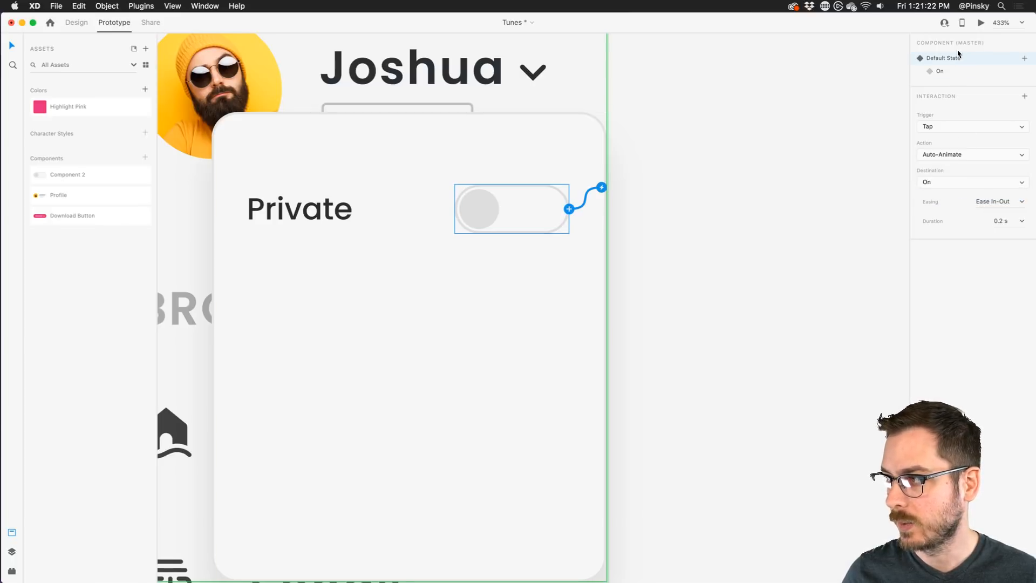
left_click(981, 23)
left_click(155, 124)
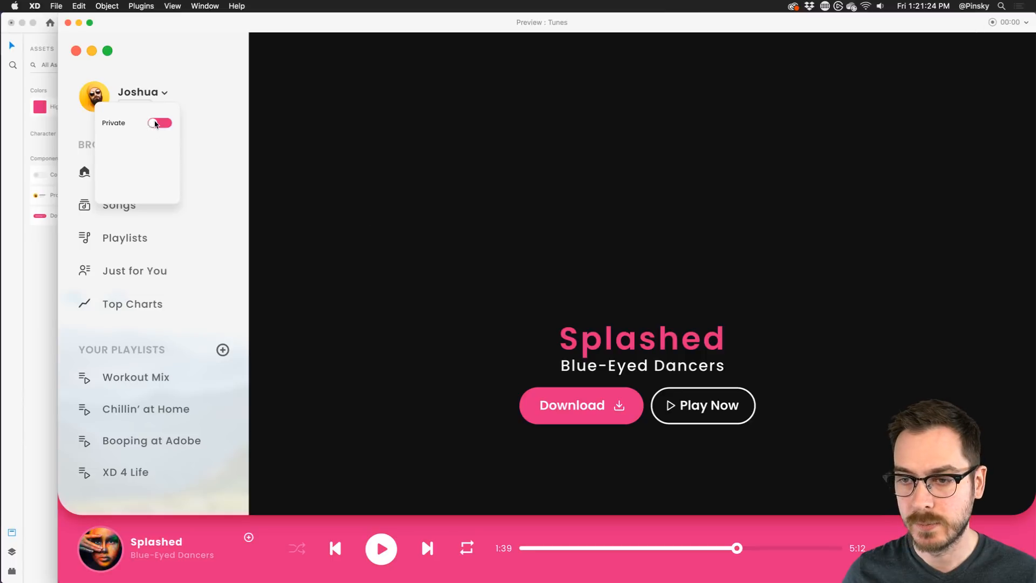
left_click(154, 123)
left_click(153, 124)
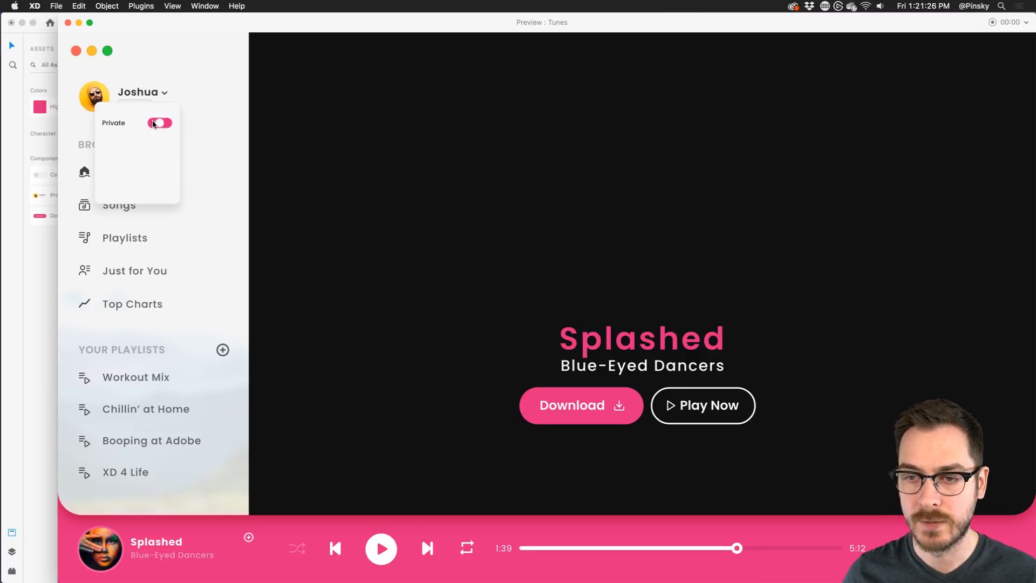
left_click(155, 123)
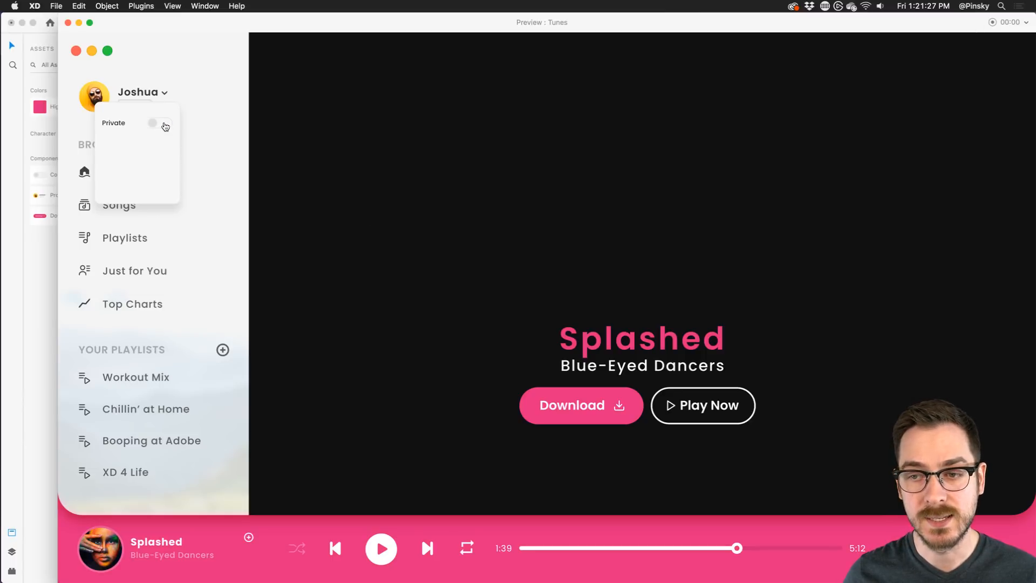
left_click(68, 23)
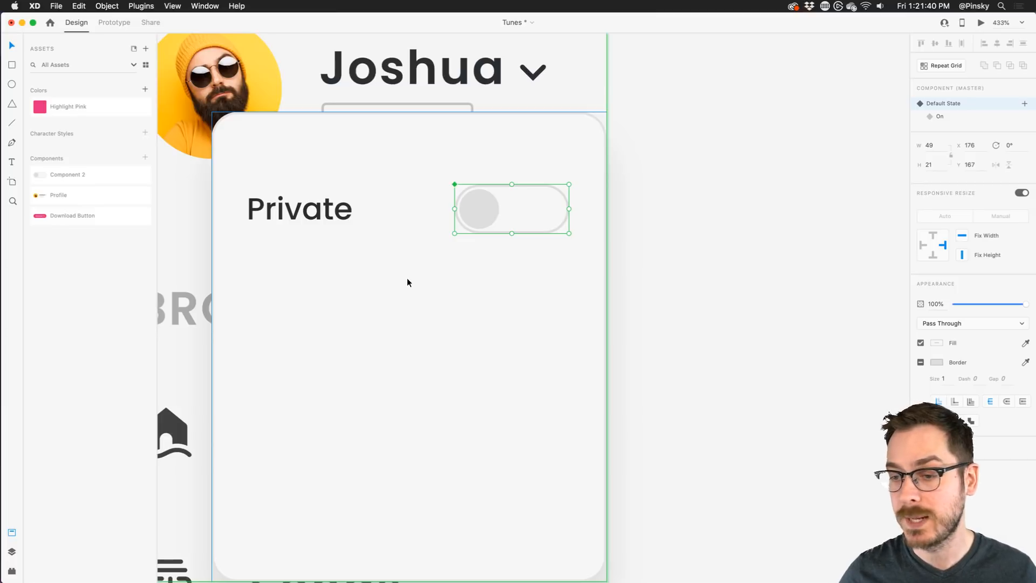
Step: Turn the Private text and its toggle into a Repeat Grid extended down the dropdown to four rows, about 146 high
left_click(315, 219)
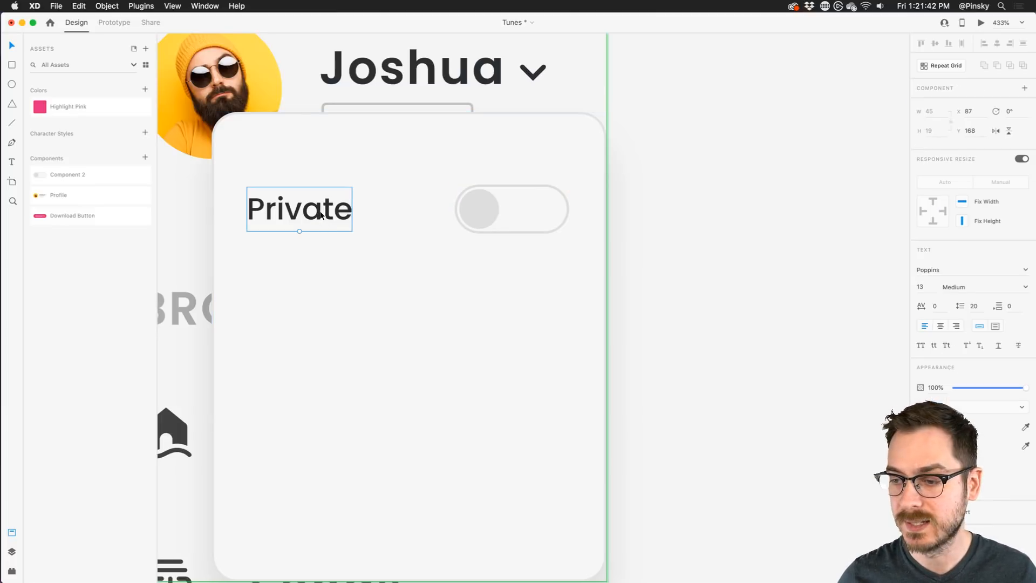
scroll(306, 205, "down", 3)
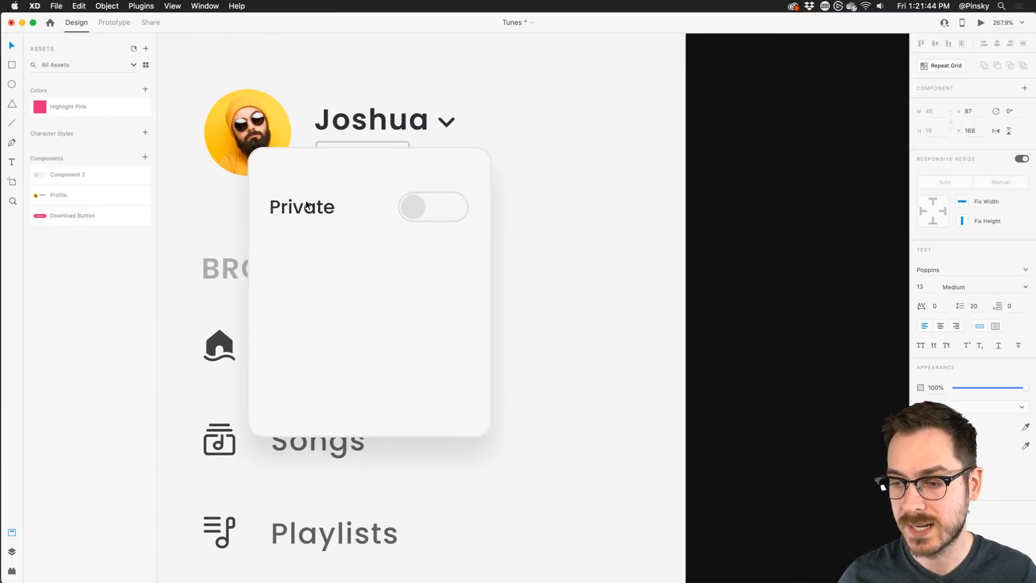
left_click(419, 207, "shift")
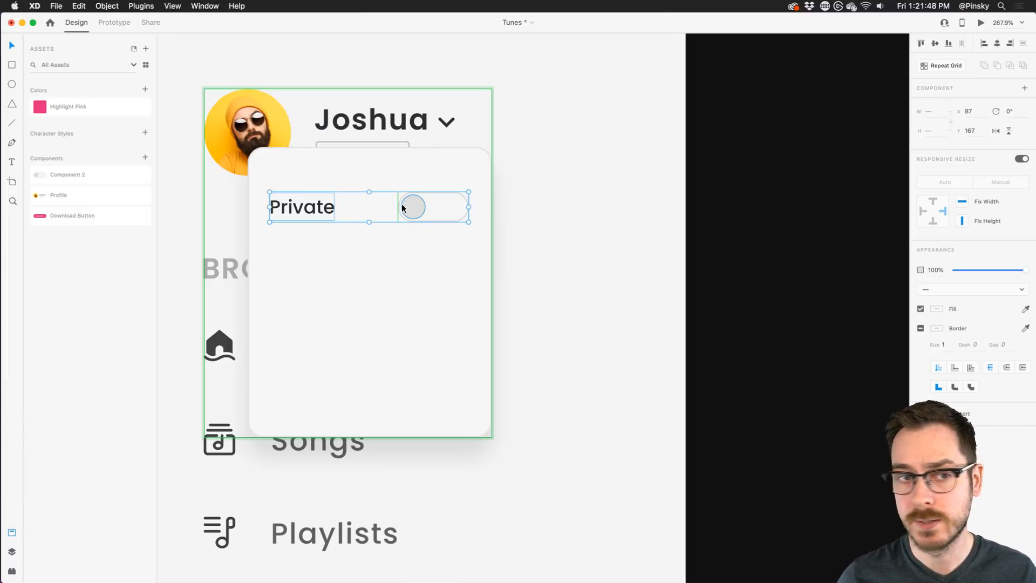
key("super+r")
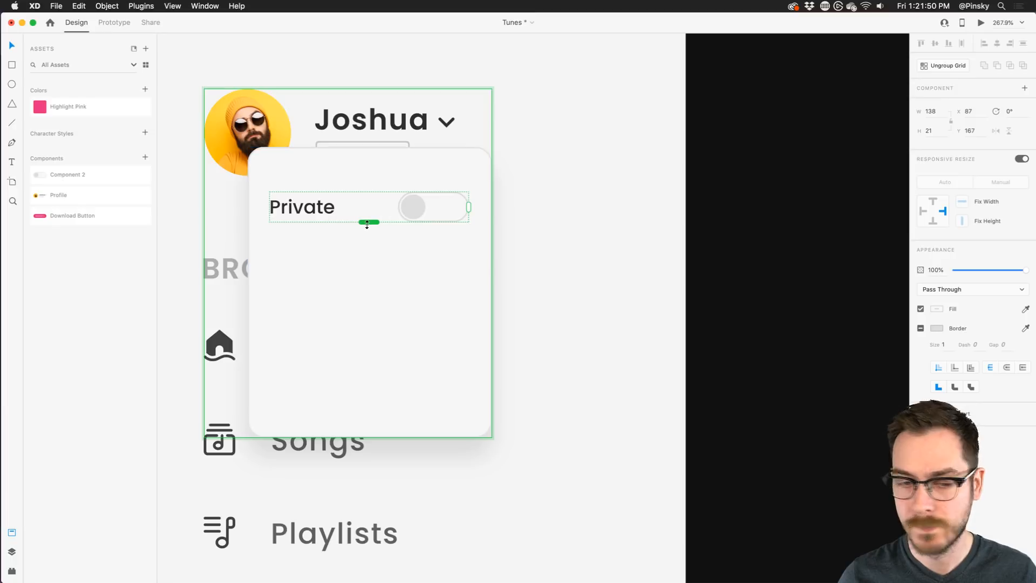
left_click_drag(368, 223, 361, 404)
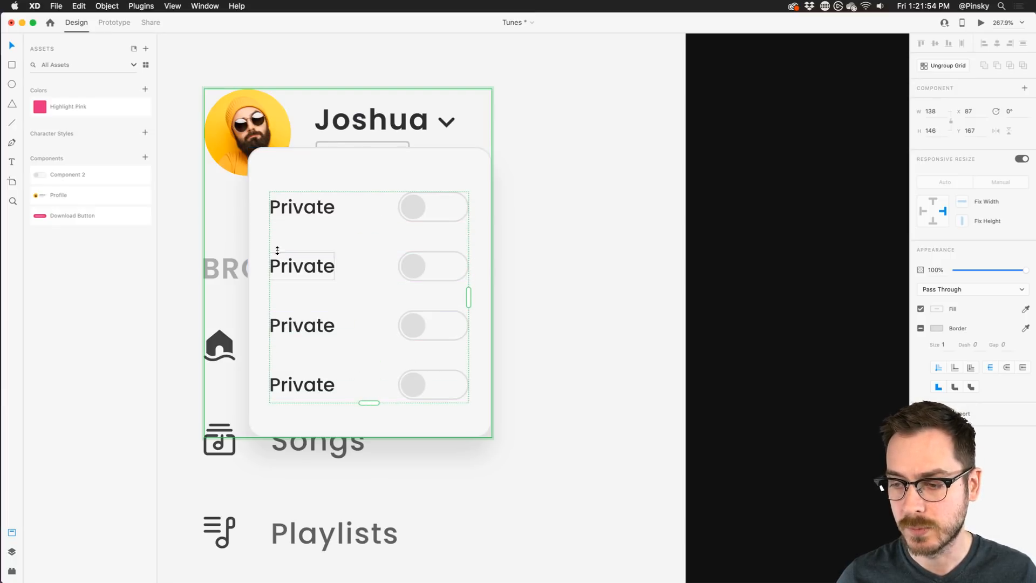
Step: Try the On state on the second row's toggle in the repeat grid, and return it to Default State
double_click(436, 271)
left_click(949, 115)
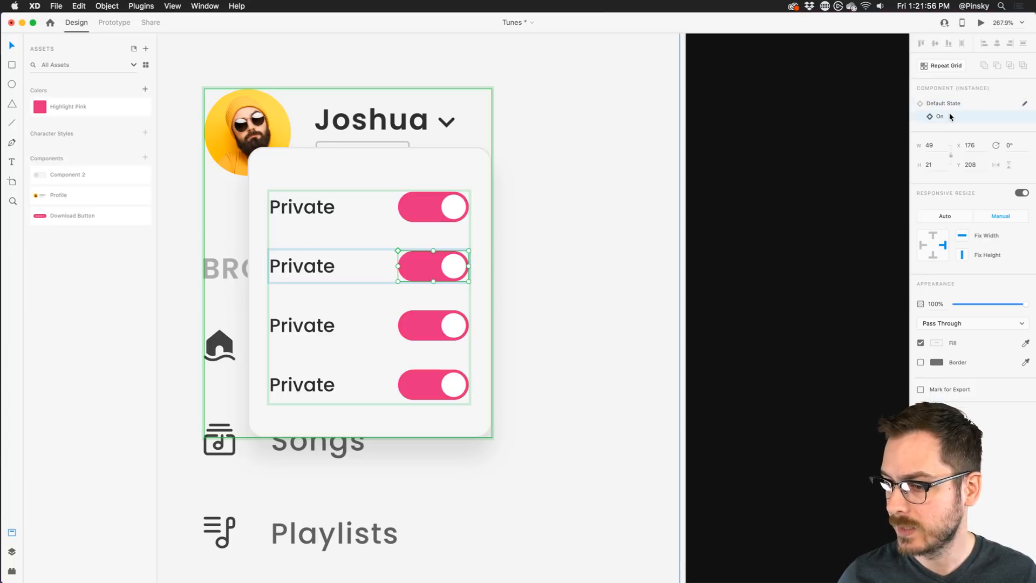
left_click(947, 102)
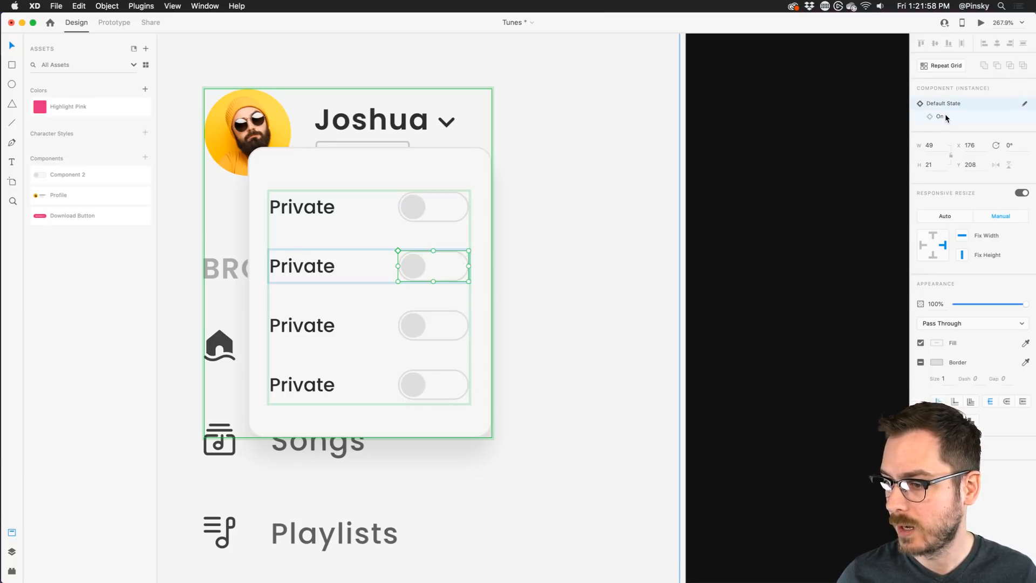
left_click(945, 112)
left_click(947, 106)
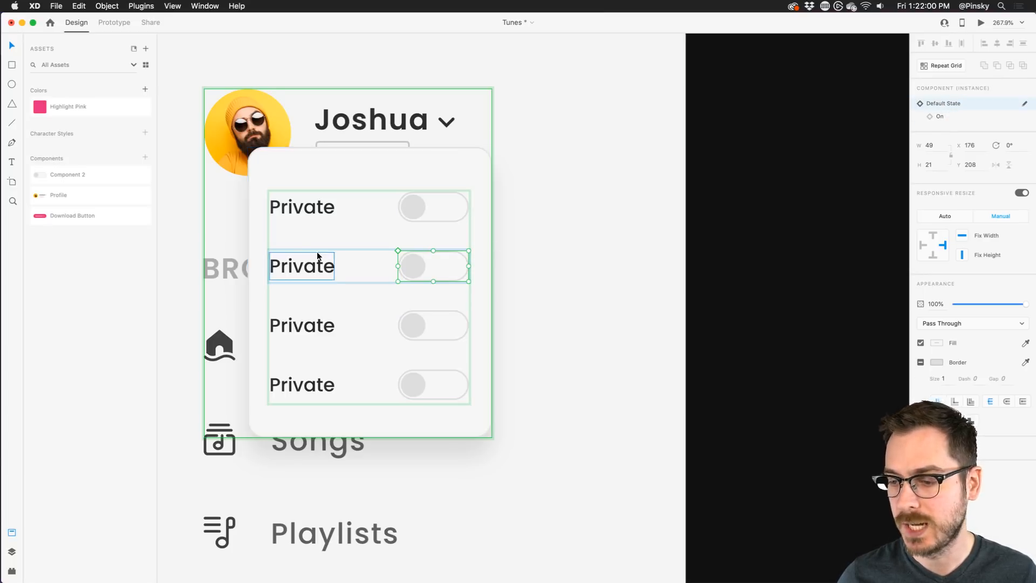
Step: Change the second row's label to Explicit and the third row's label to Activity
double_click(303, 272)
type("Expl")
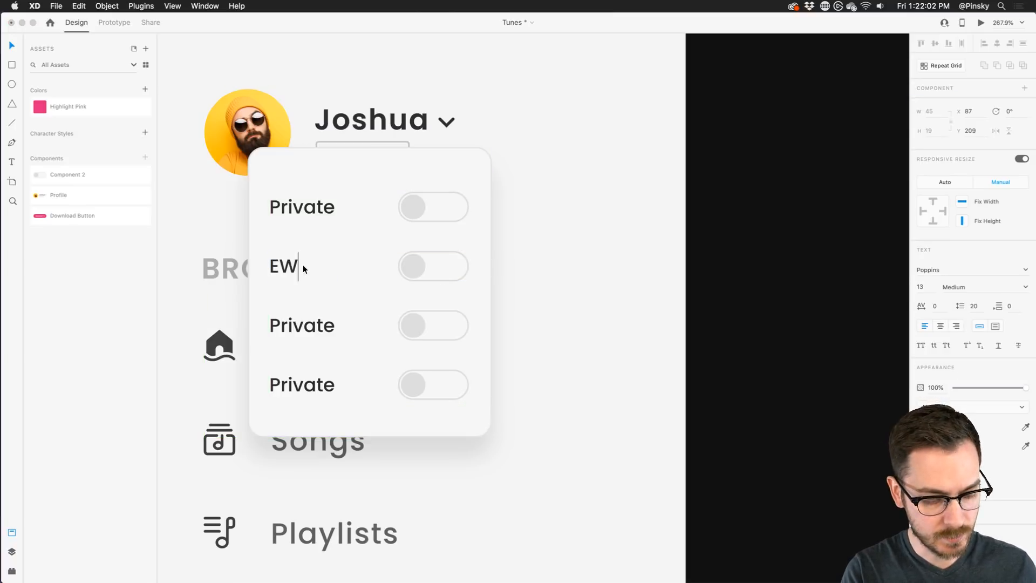
type("icit")
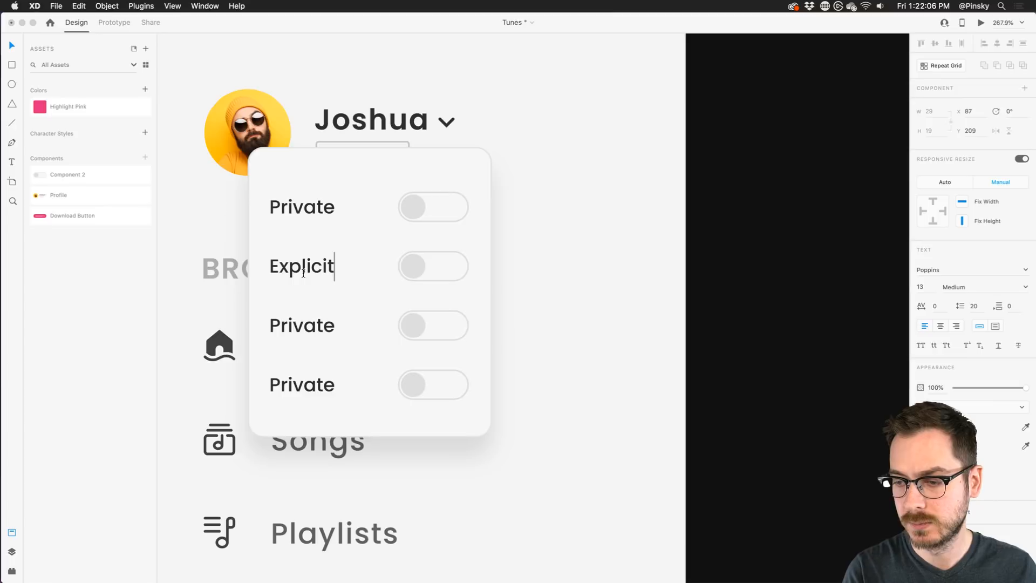
key("Escape")
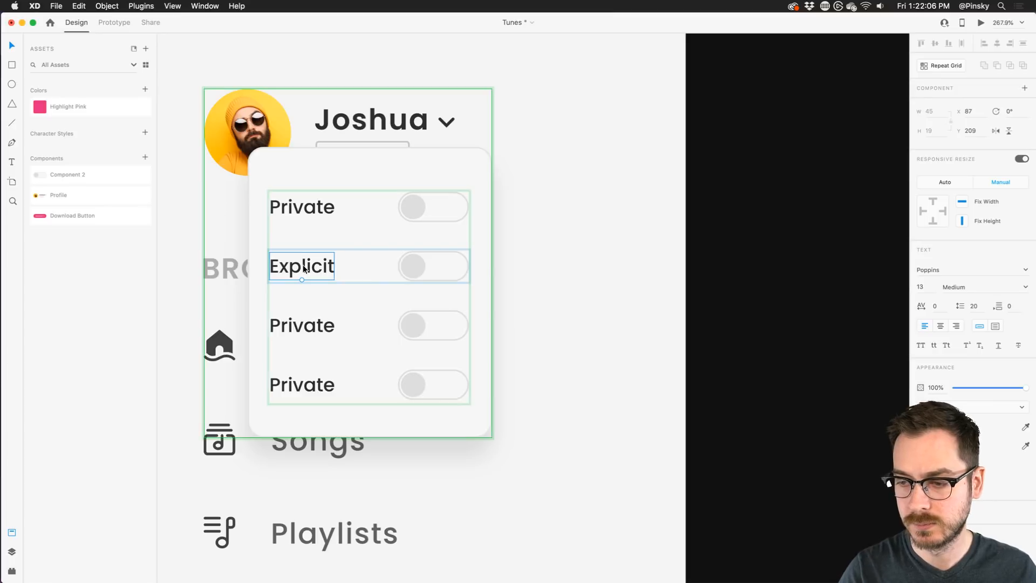
double_click(288, 327)
type("Activy")
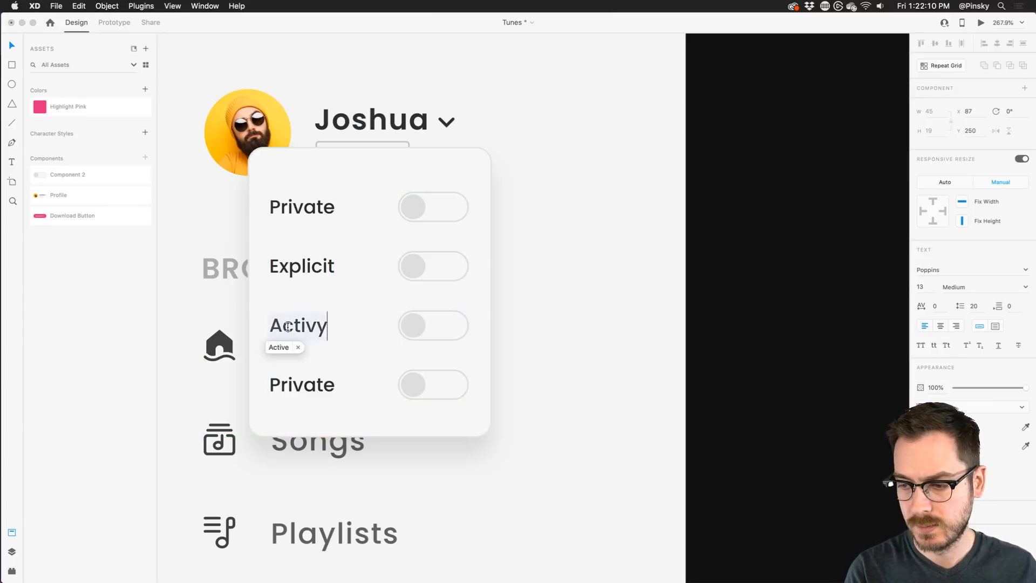
key("BackSpace")
type("ity")
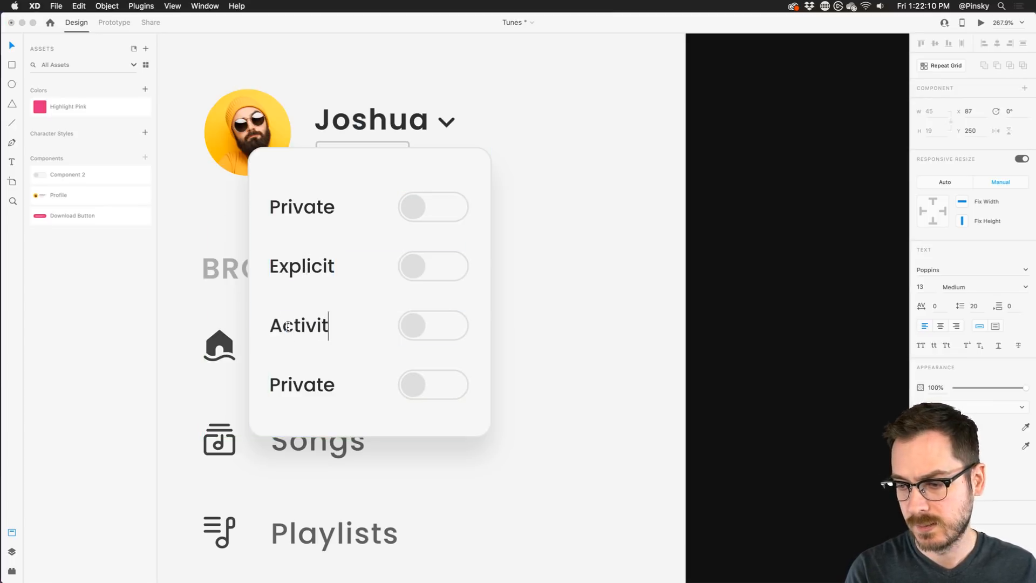
key("Escape")
Step: Shorten the repeat grid to three rows, 105 high, removing the fourth Private row
double_click(285, 381)
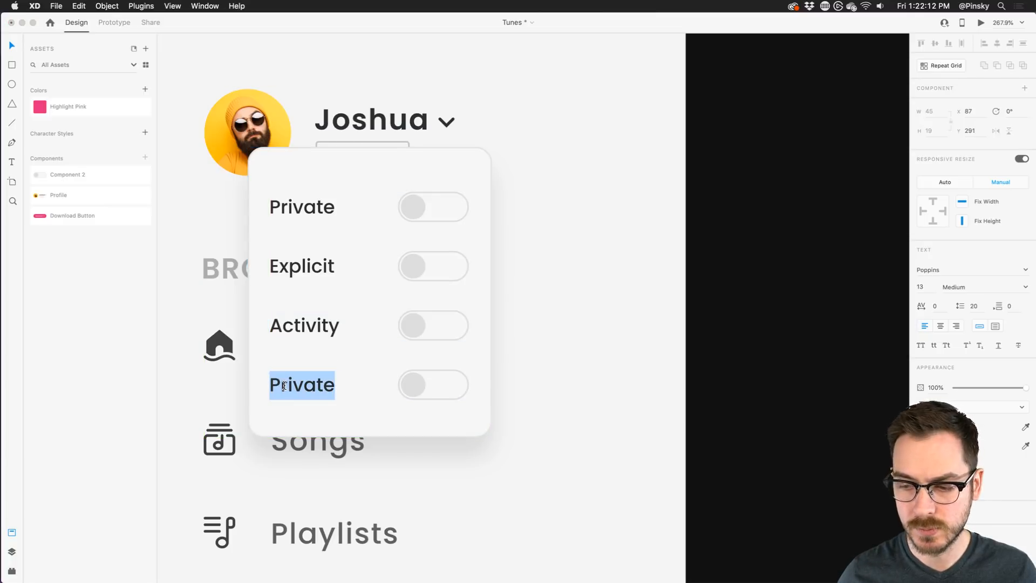
key("Escape")
key("Escape")
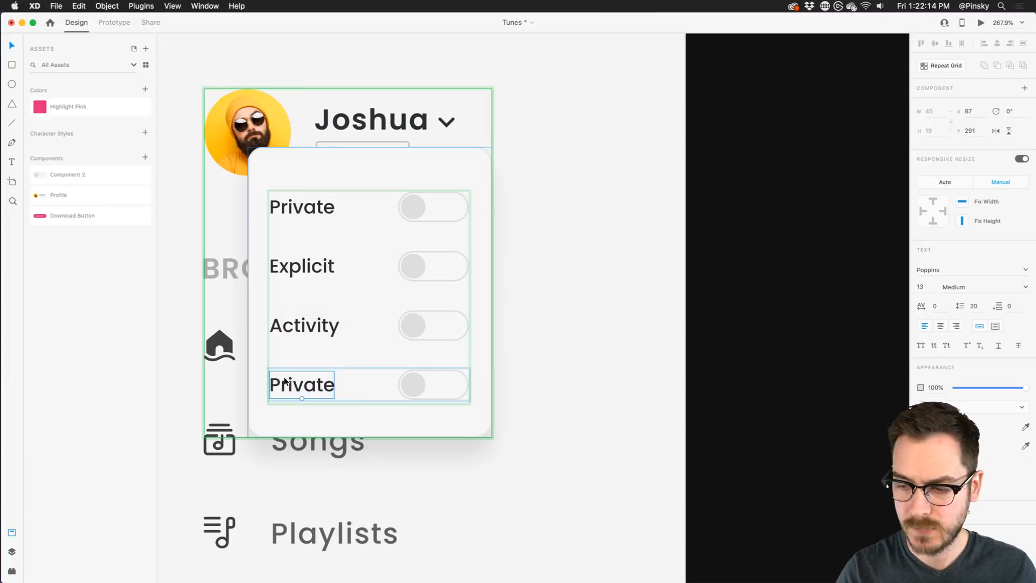
left_click_drag(371, 403, 374, 343)
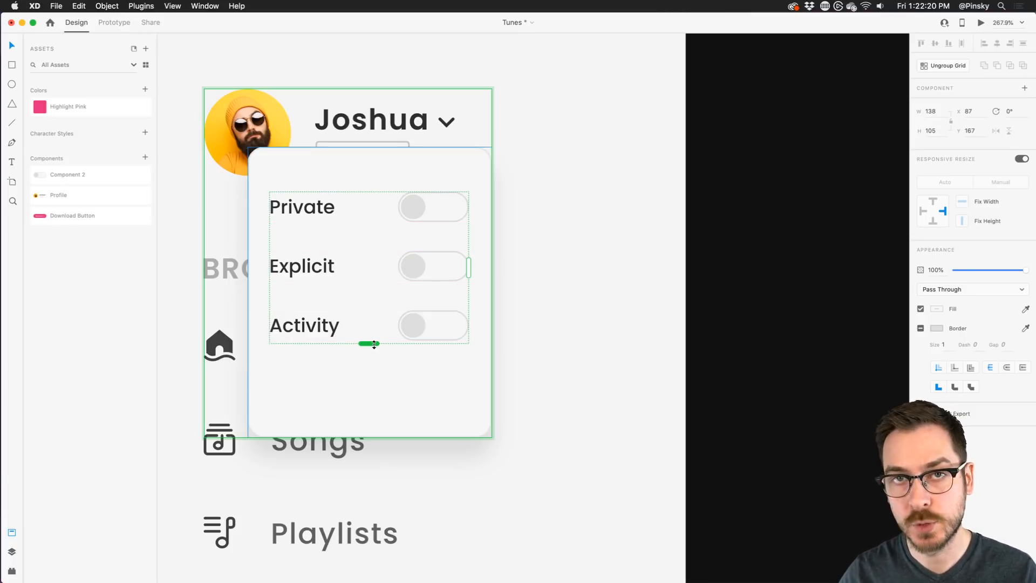
Step: Preview the prototype and switch the Private, Explicit and Activity toggles on and off independently, and close the preview
left_click(980, 22)
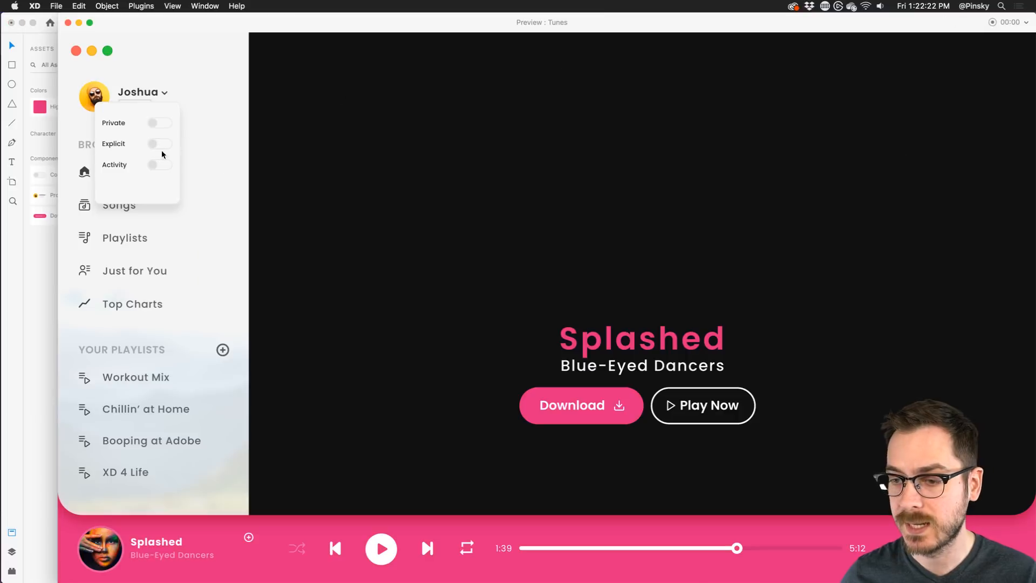
left_click(157, 144)
left_click(158, 122)
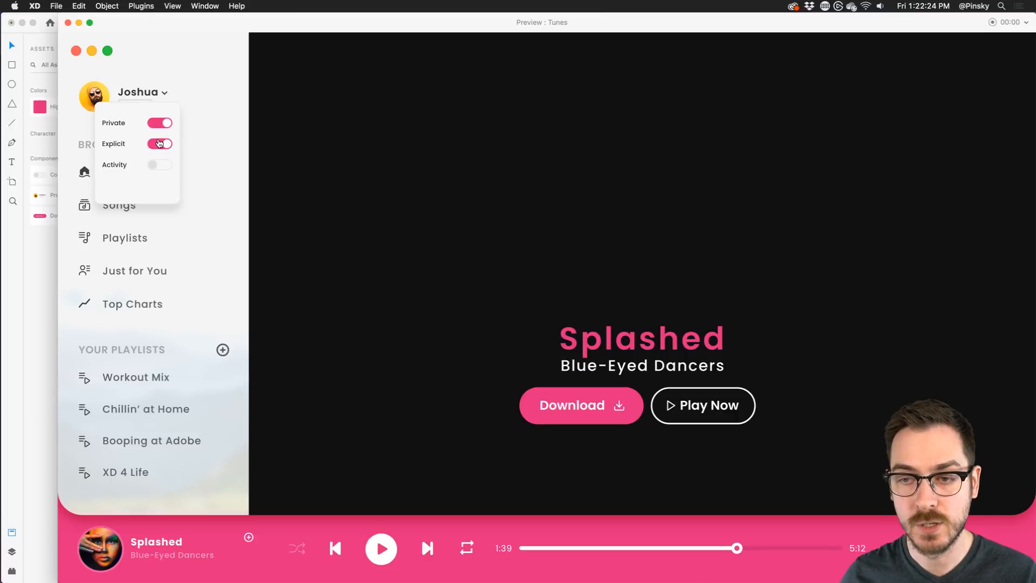
left_click(160, 123)
left_click(158, 164)
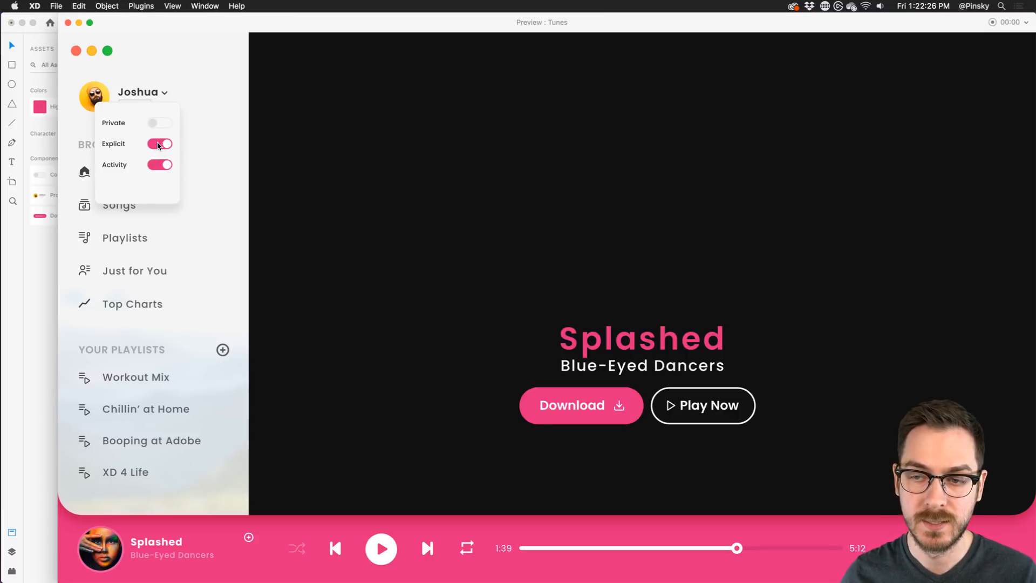
left_click(159, 144)
left_click(158, 123)
left_click(160, 145)
left_click(159, 123)
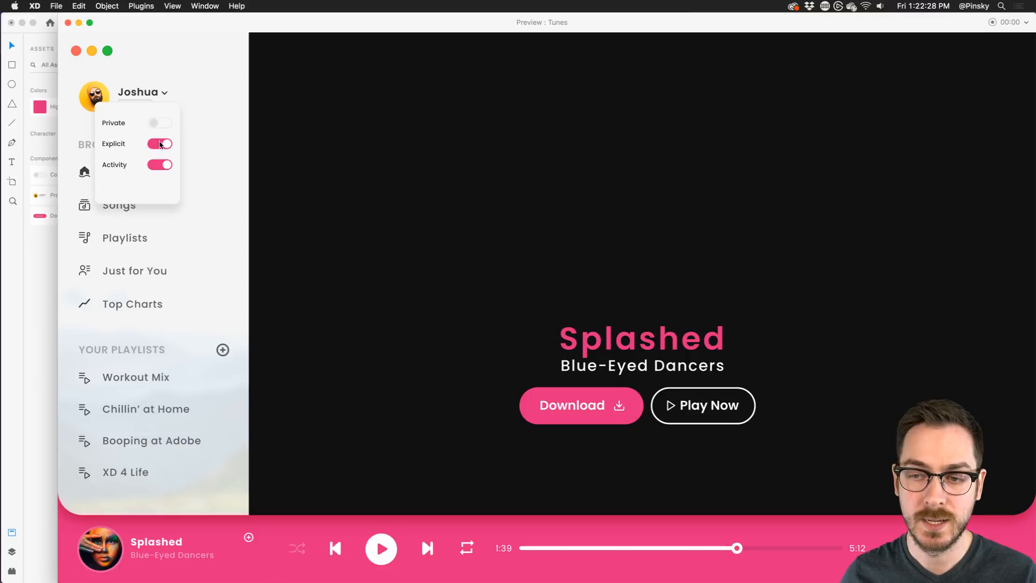
left_click(159, 144)
left_click(157, 123)
left_click(158, 144)
key("super+w")
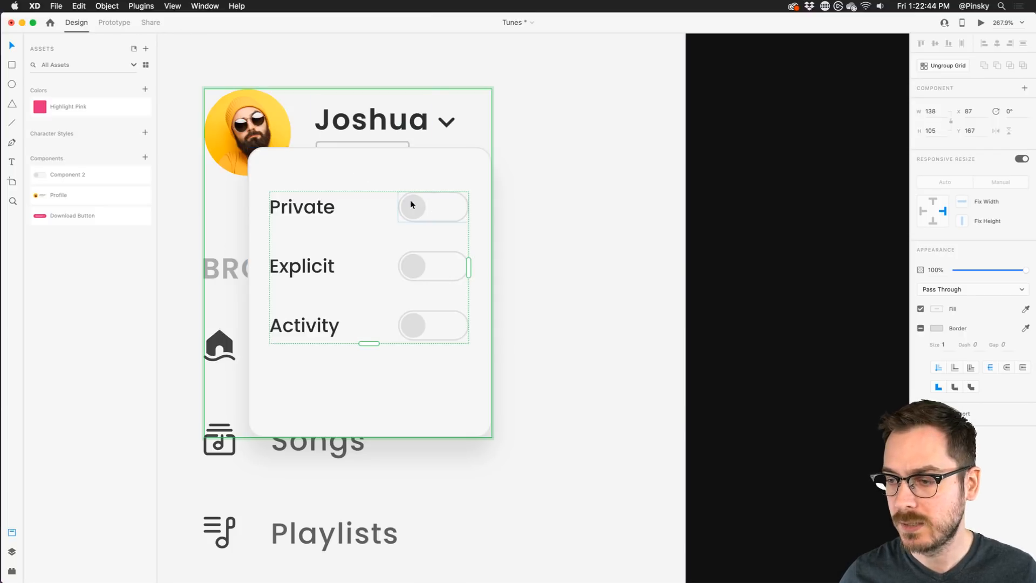
Step: Move the repeat grid up toward the dropdown's upper edge and shorten the dropdown's background rectangle to 144 high
mouse_move(414, 208)
left_mouse_down()
mouse_move(414, 180)
mouse_move(414, 189)
left_mouse_up()
left_click(365, 385)
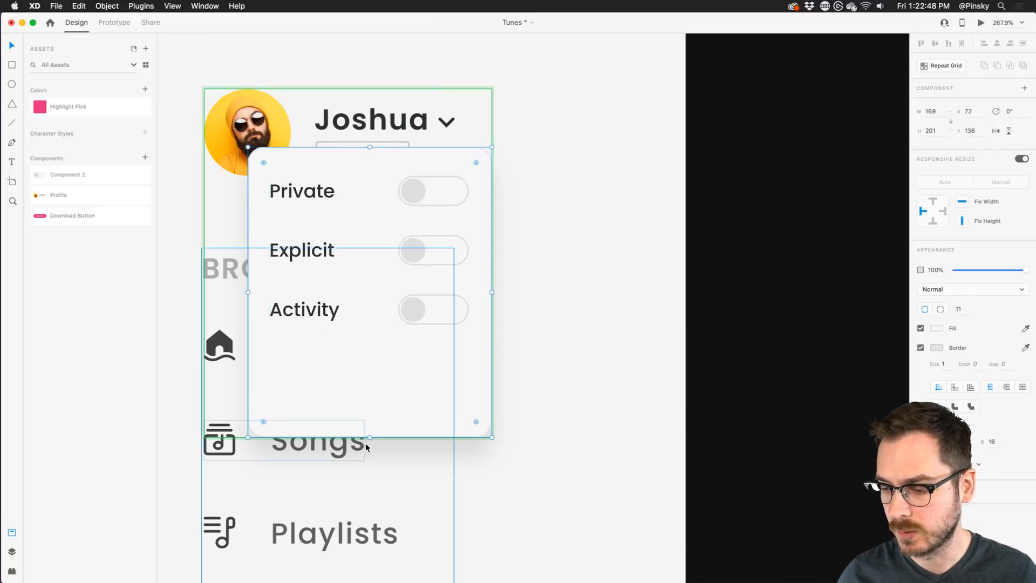
left_click_drag(370, 437, 376, 354)
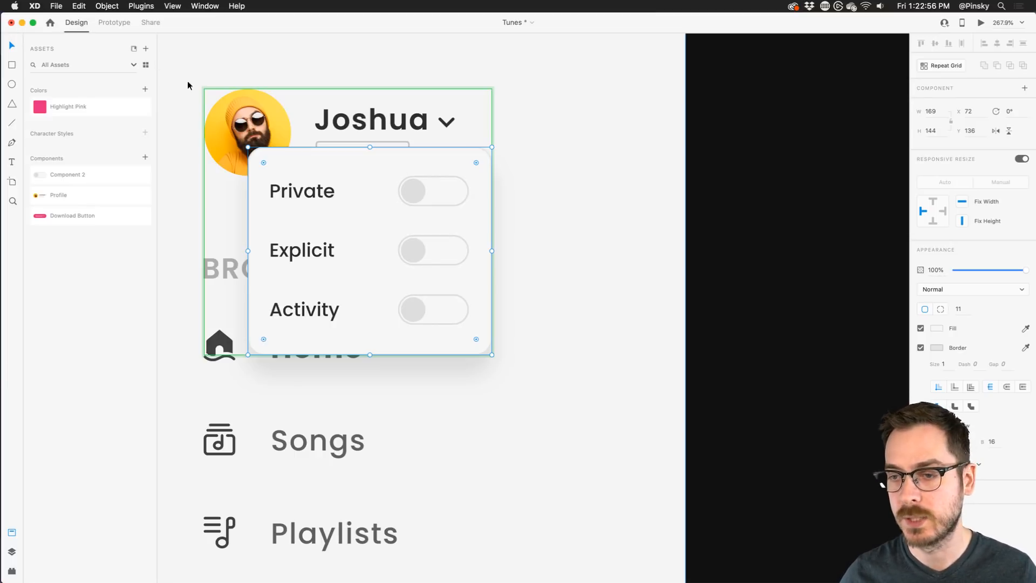
Step: Select the whole Profile component and compare its Default State with its Expanded state
key("Escape")
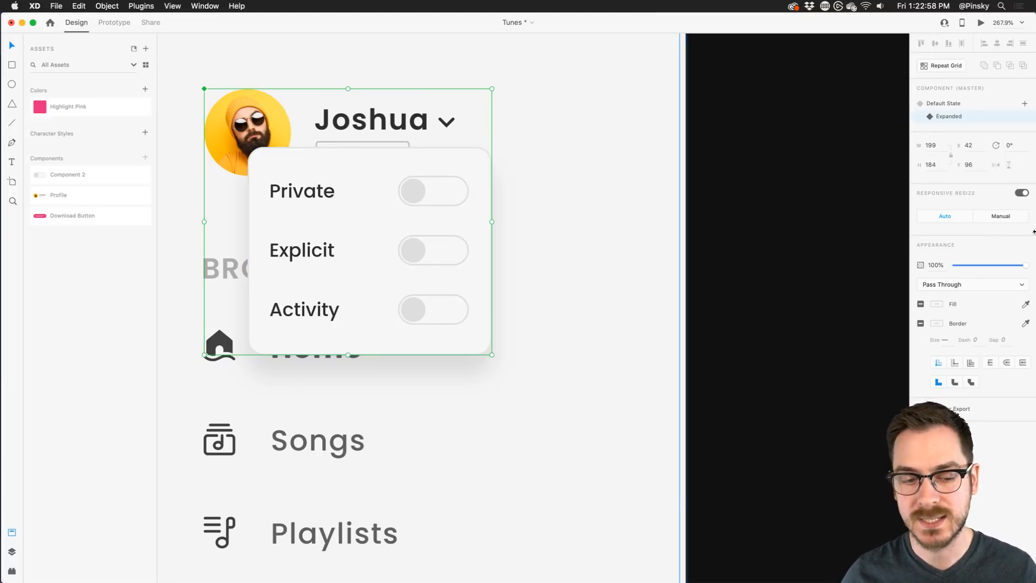
left_click(956, 103)
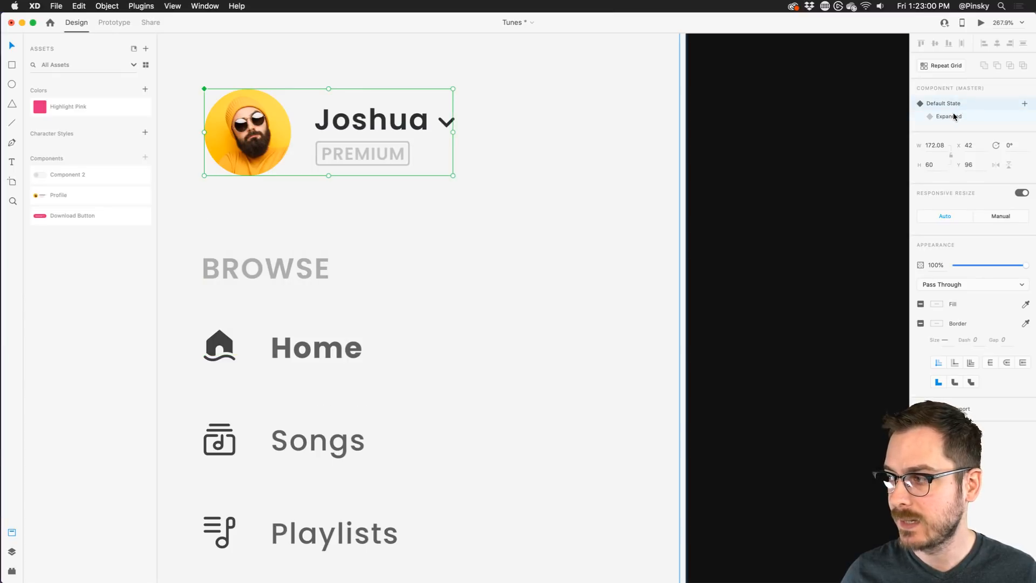
left_click(954, 116)
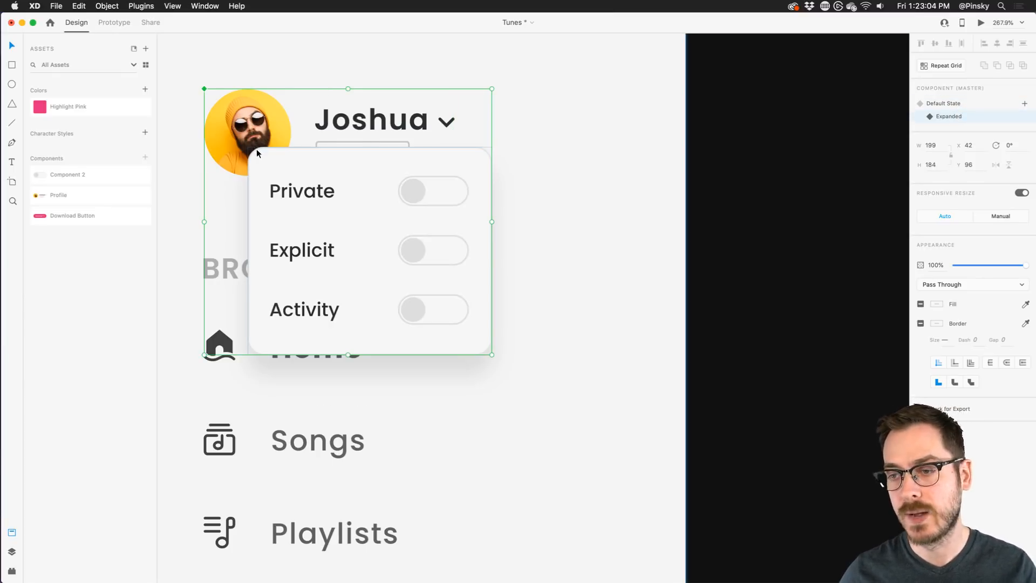
Step: Add a Tap interaction to the Profile component's Default State with Expanded as its destination
left_click(935, 103)
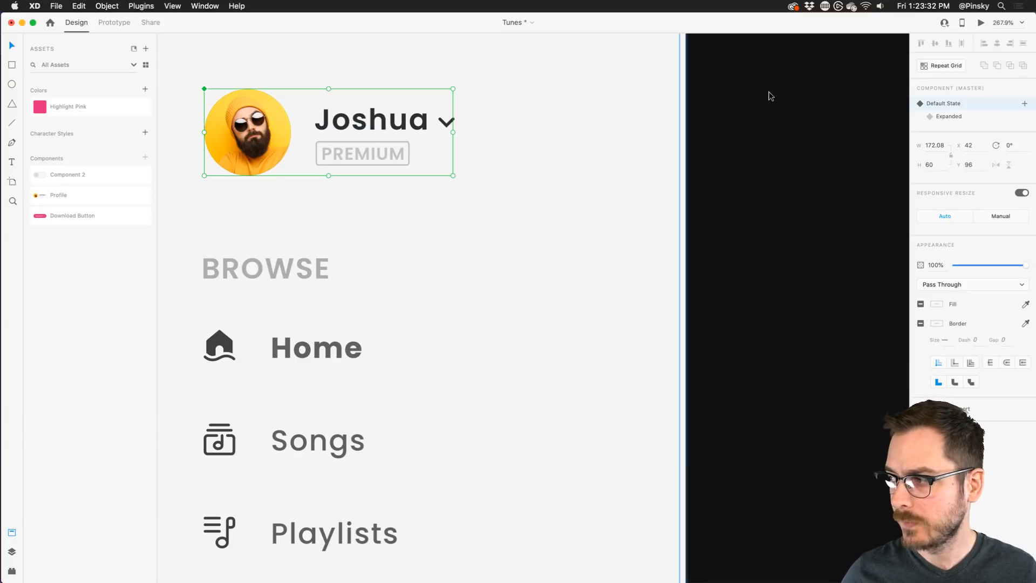
left_click(115, 23)
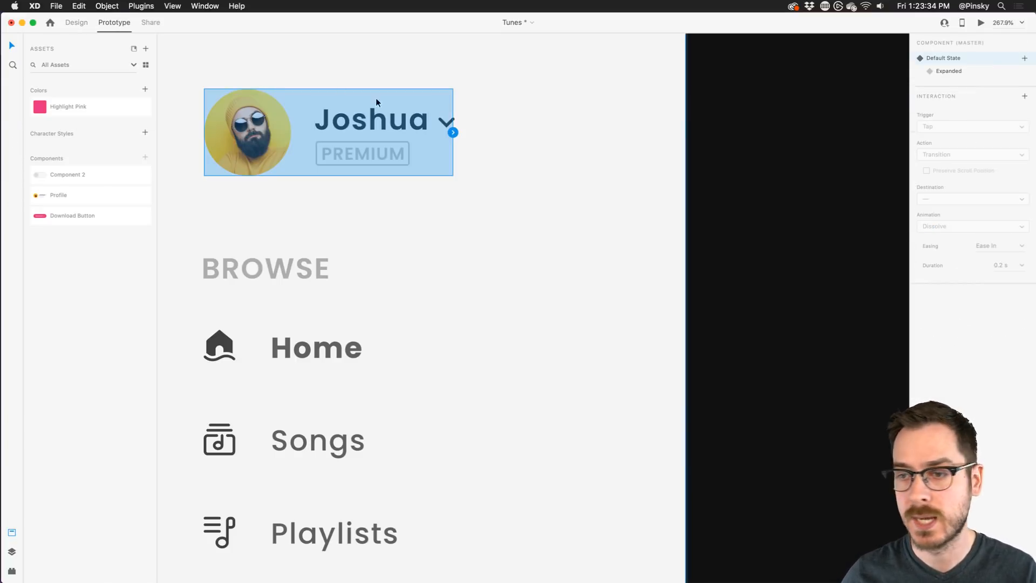
left_click(452, 132)
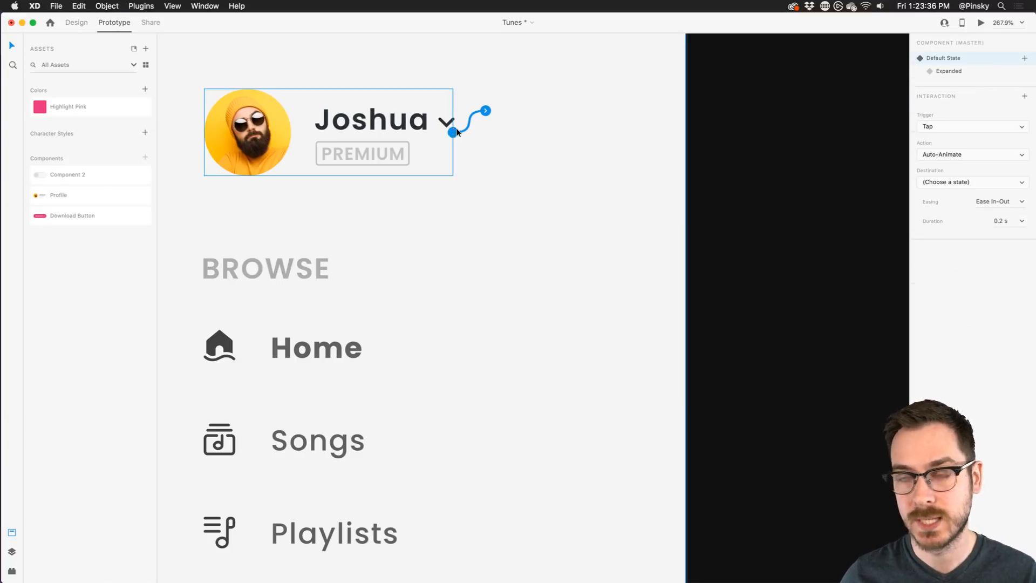
left_click(943, 155)
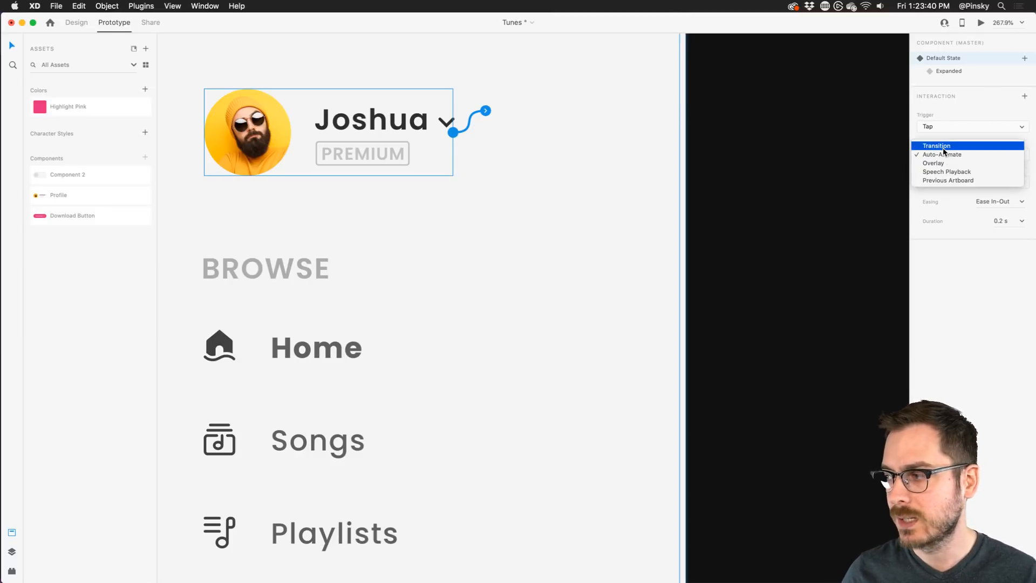
left_click(942, 145)
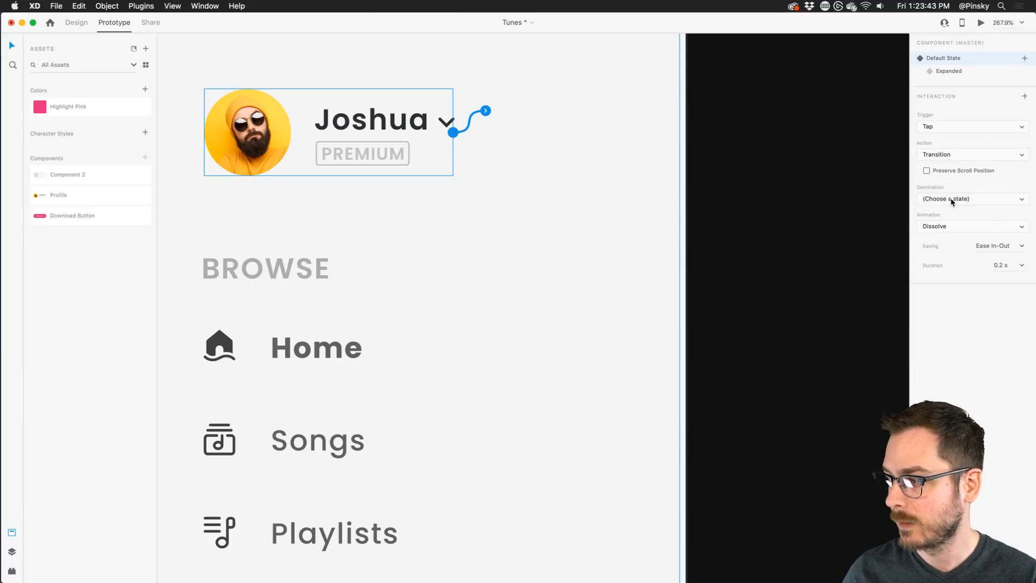
left_click(952, 201)
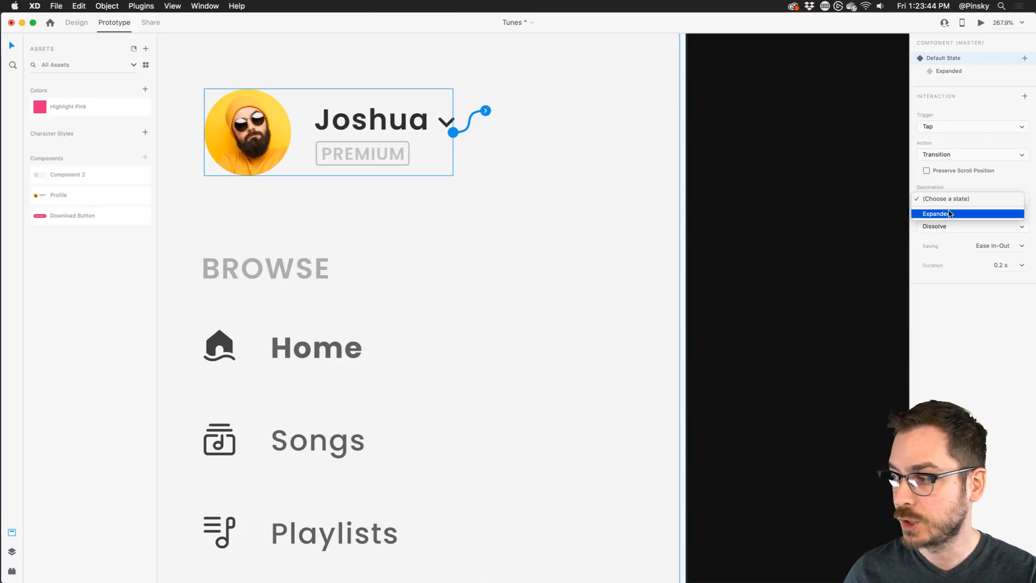
left_click(951, 210)
left_click(955, 182)
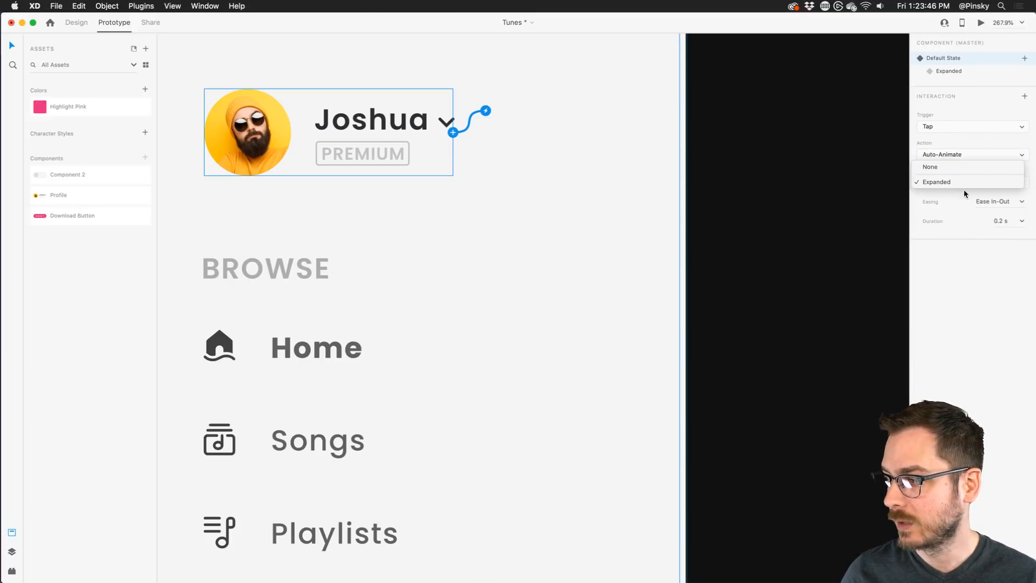
left_click(963, 186)
Step: Set the Default State interaction's action to Transition and its animation to None
left_click(966, 155)
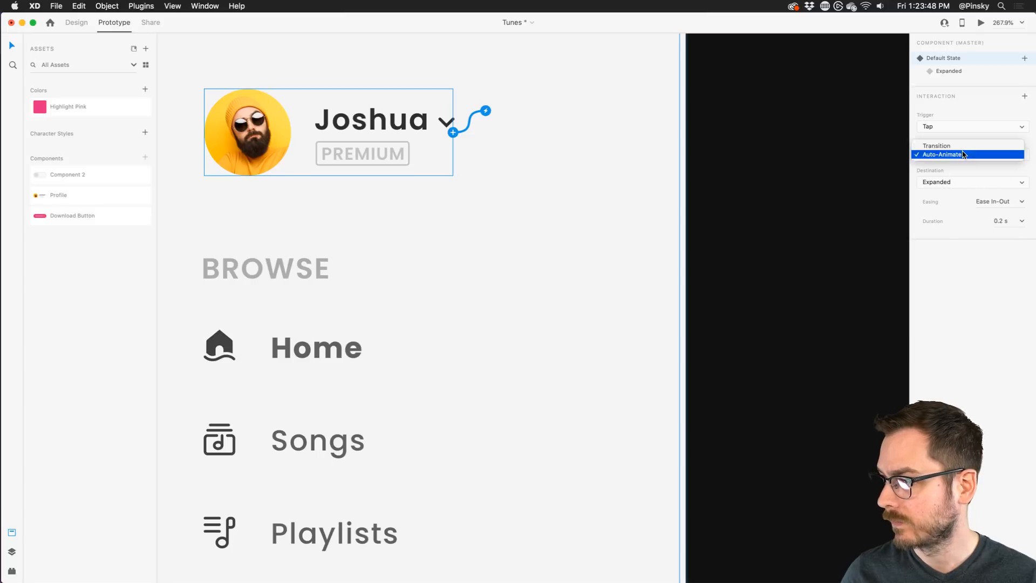
left_click(964, 143)
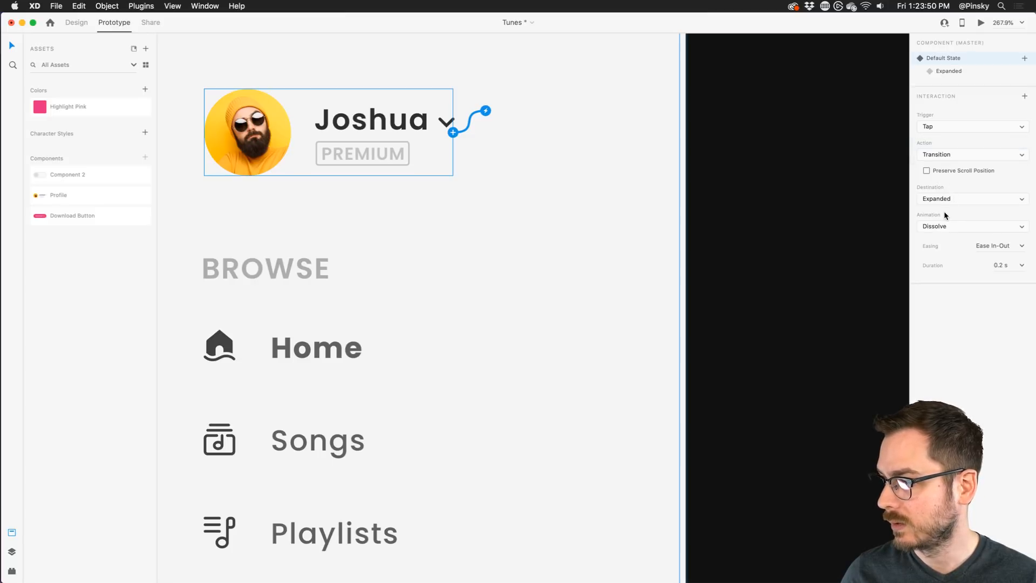
left_click(944, 225)
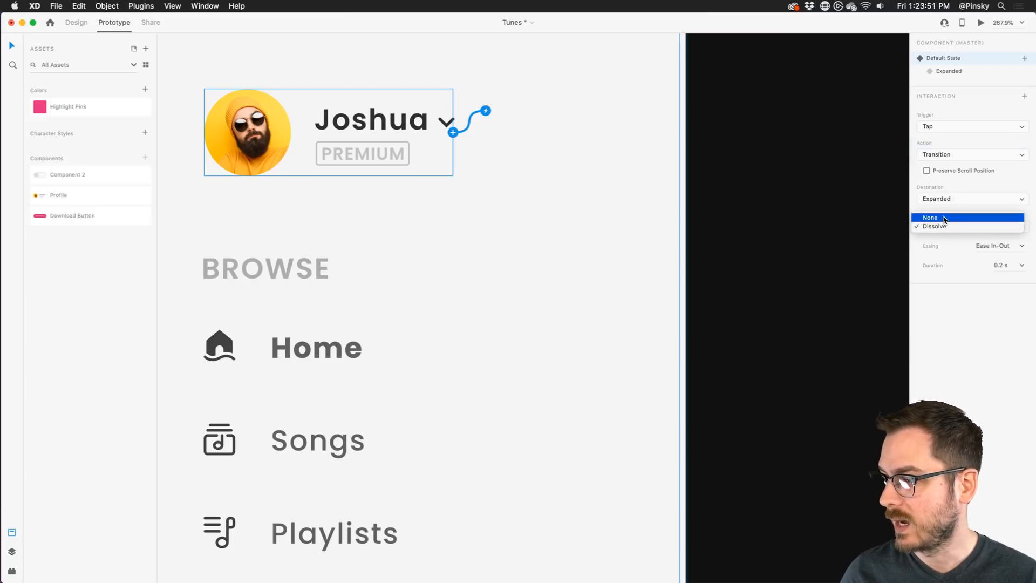
left_click(945, 218)
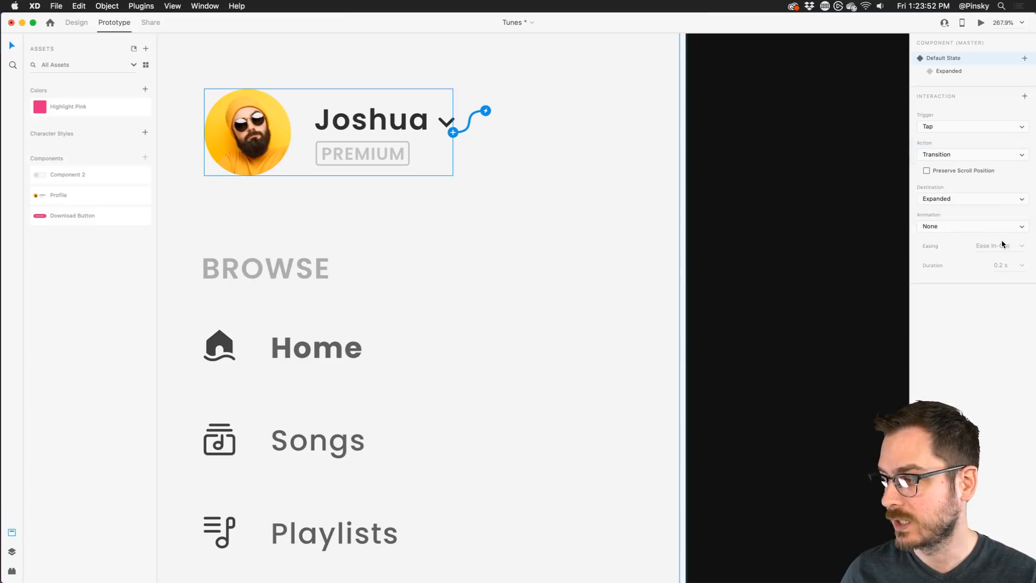
Step: Add a Tap transition from the Profile component's Expanded state to Default State, and return the component to its Default State
left_click(944, 71)
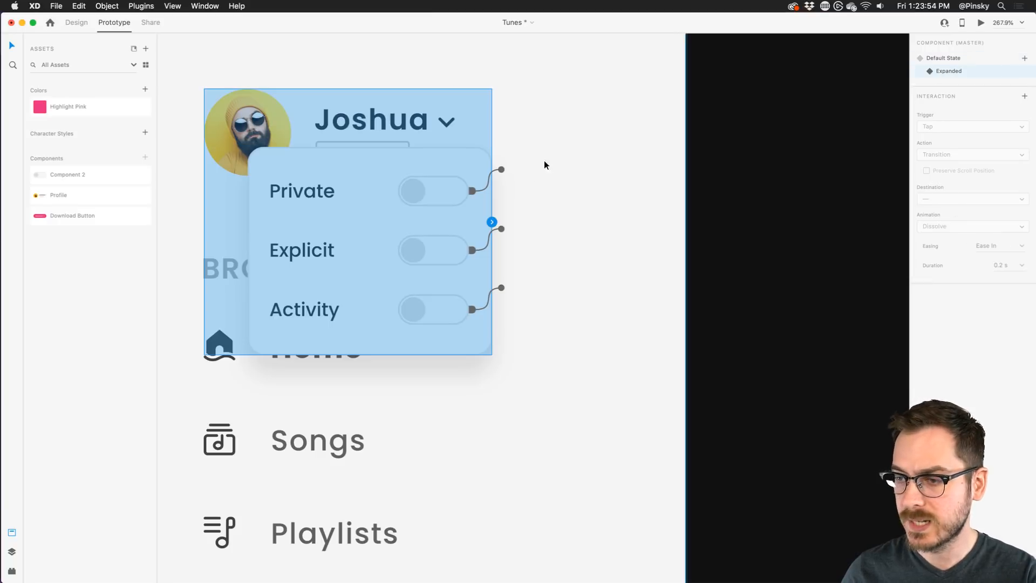
left_click(491, 220)
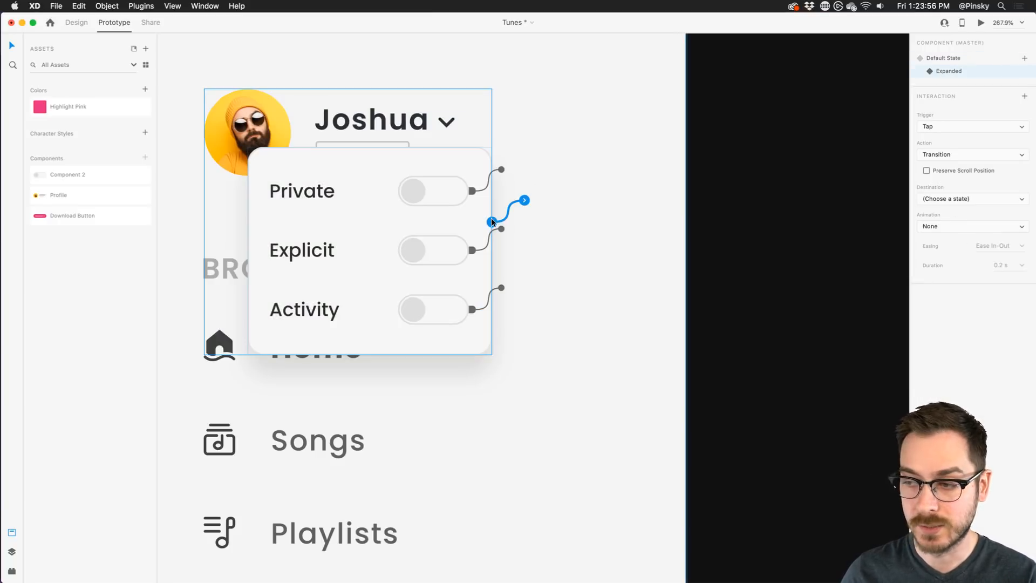
left_click(935, 201)
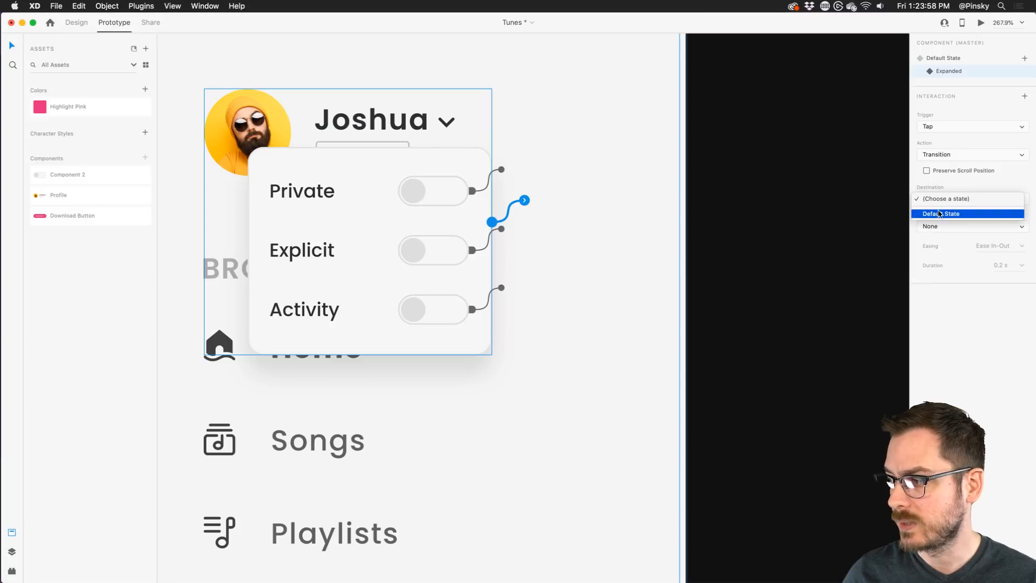
left_click(939, 214)
left_click(963, 57)
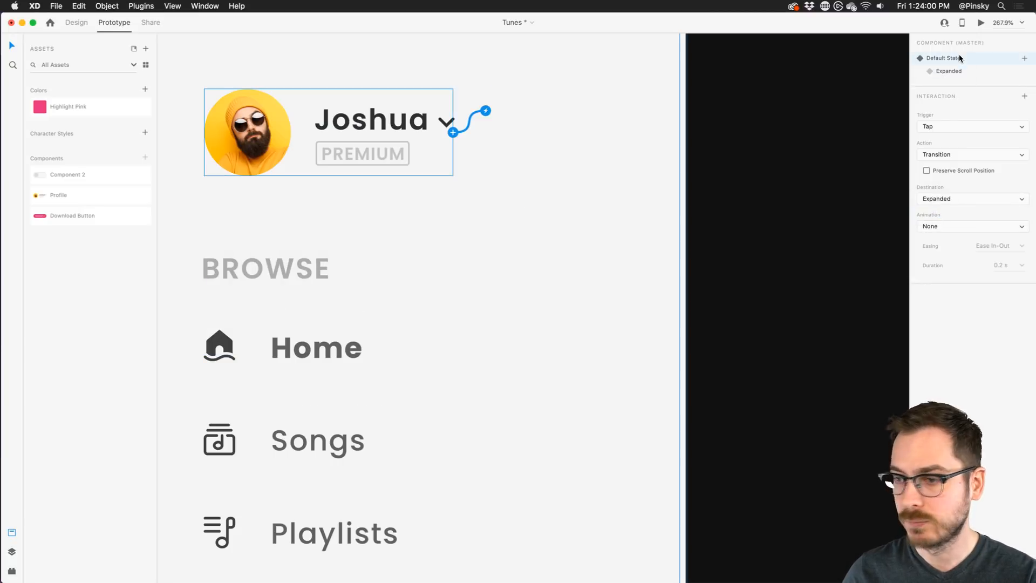
Step: Preview the prototype, open the profile dropdown, and test its toggles, leaving Explicit and Activity switched on
left_click(980, 23)
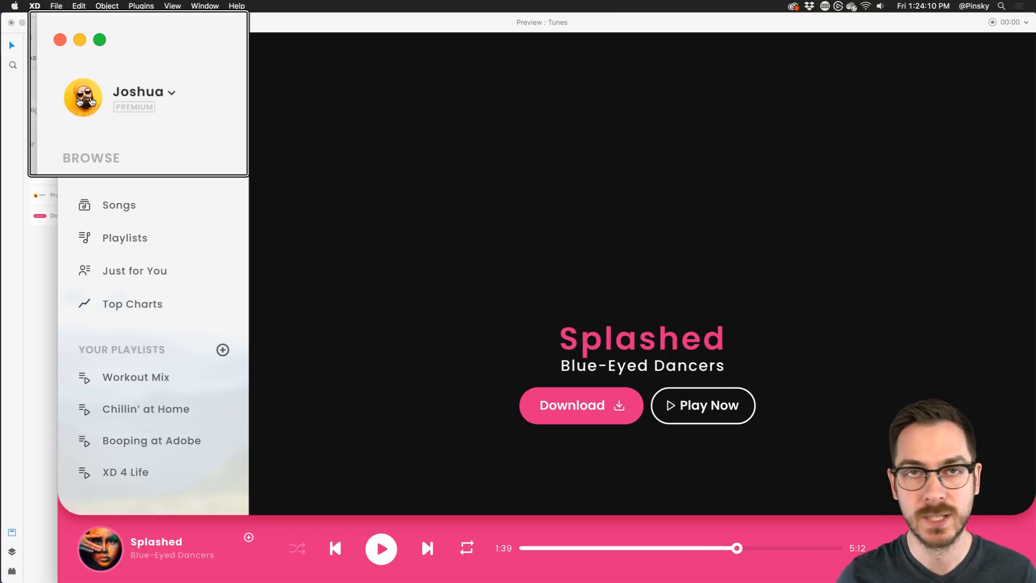
left_click(91, 101)
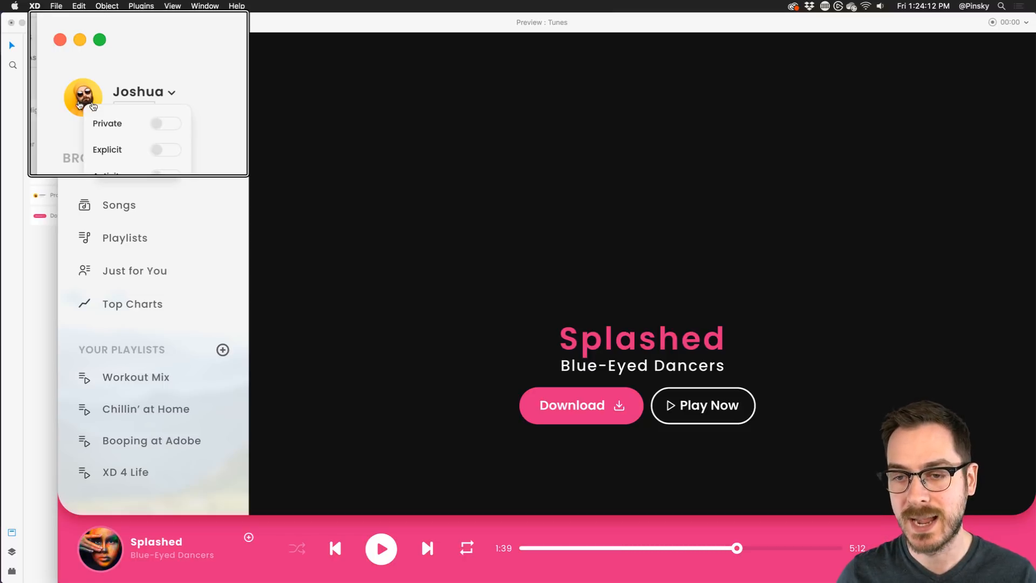
left_click(161, 142)
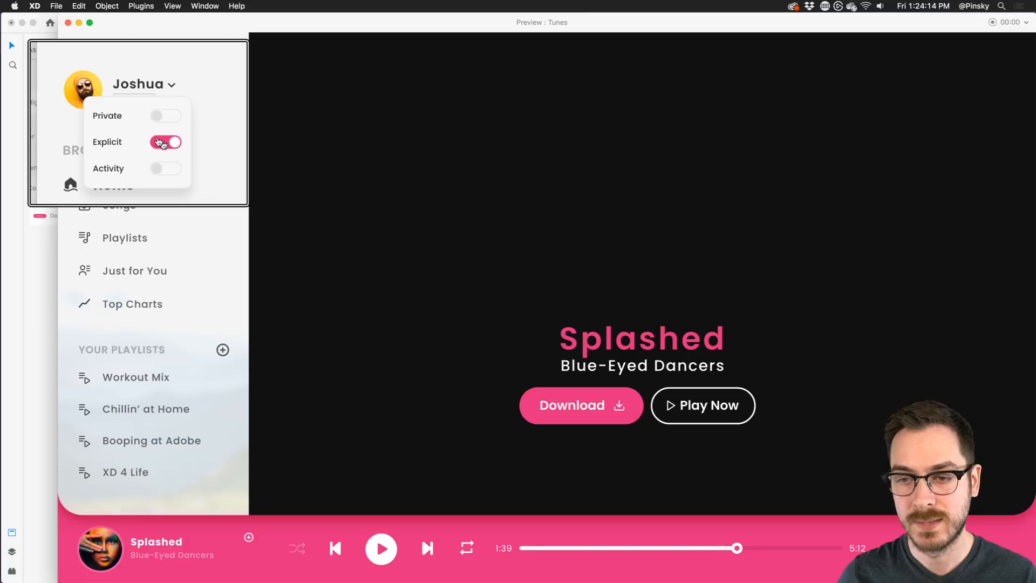
left_click(161, 142)
left_click(157, 170)
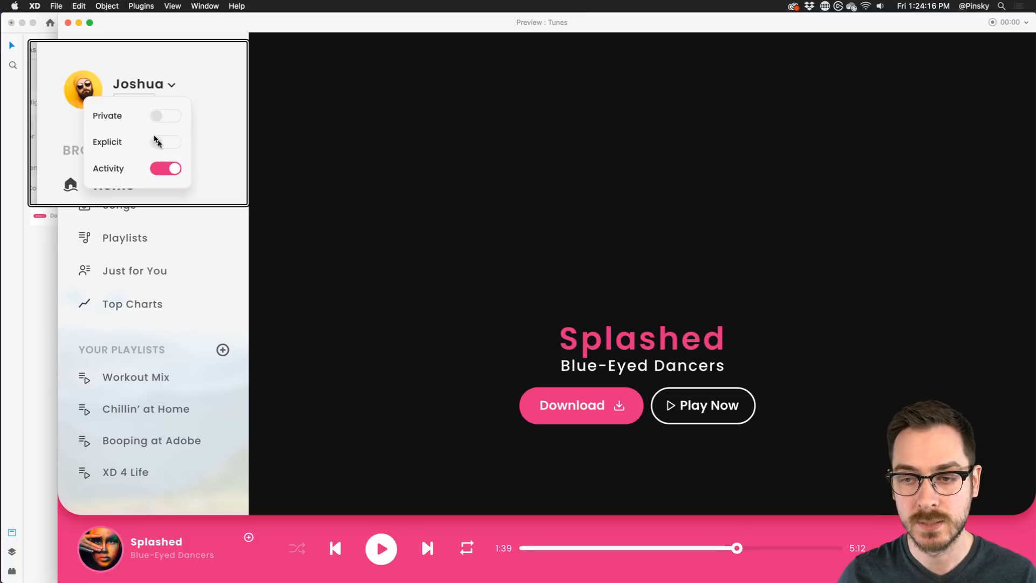
left_click(157, 141)
Step: Close, reopen and close the profile dropdown in the preview to check whether the toggles keep their states
left_click(88, 94)
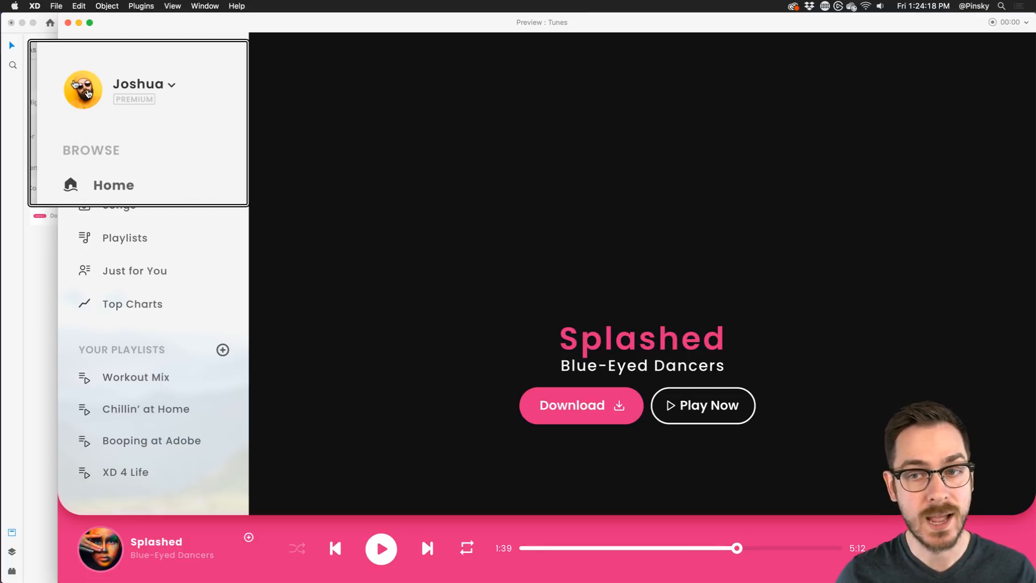
left_click(92, 100)
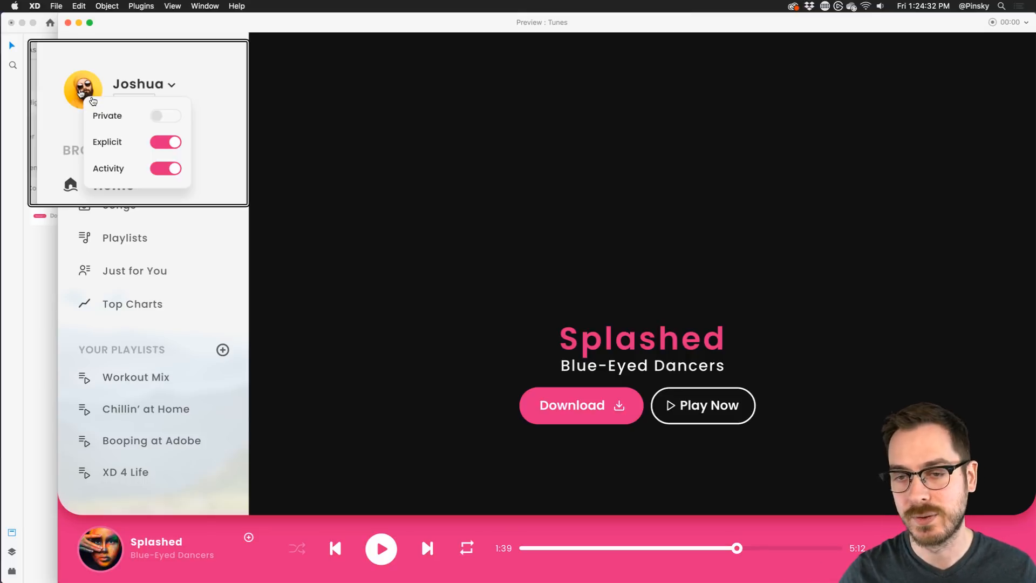
left_click(93, 101)
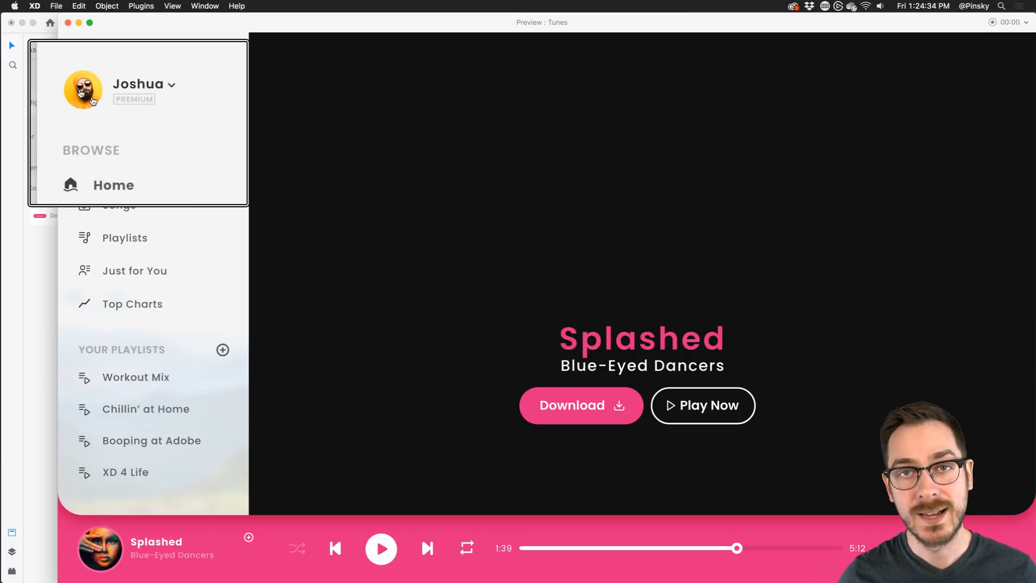